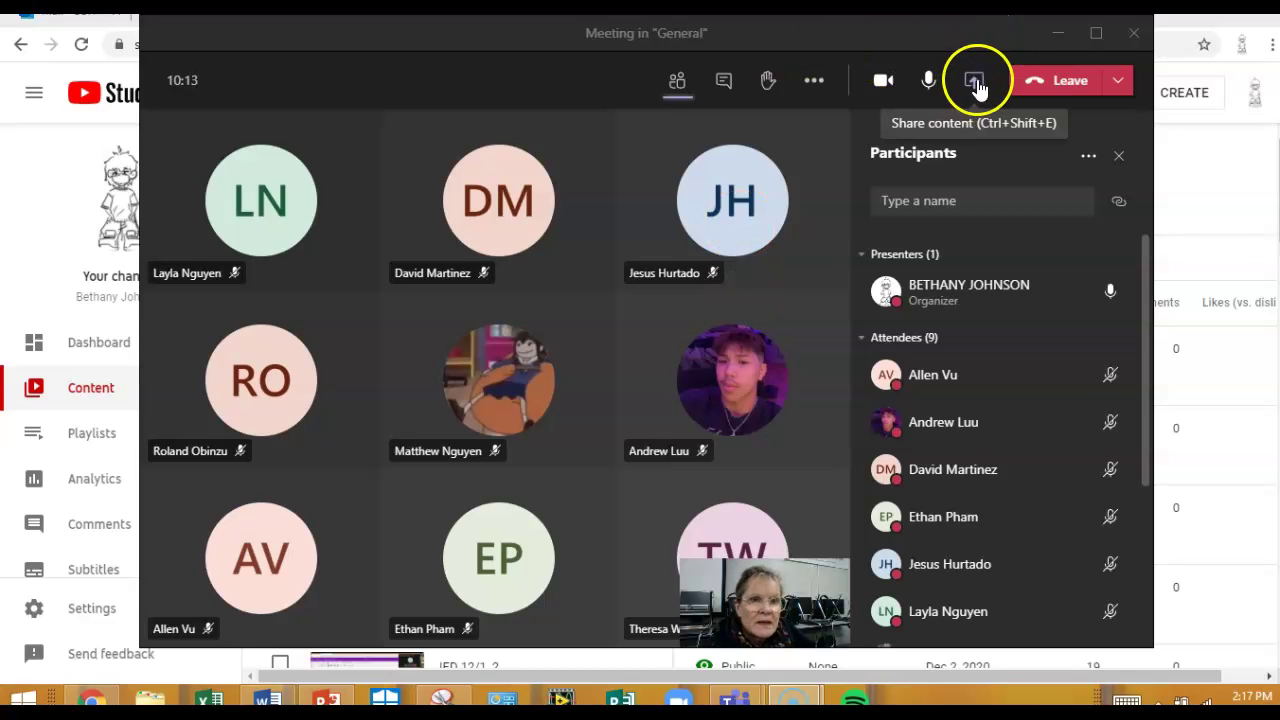
- Share Screen #1 to the meeting and scroll YouTube Studio's content list to the Dec 3 uploads
left_click(976, 84)
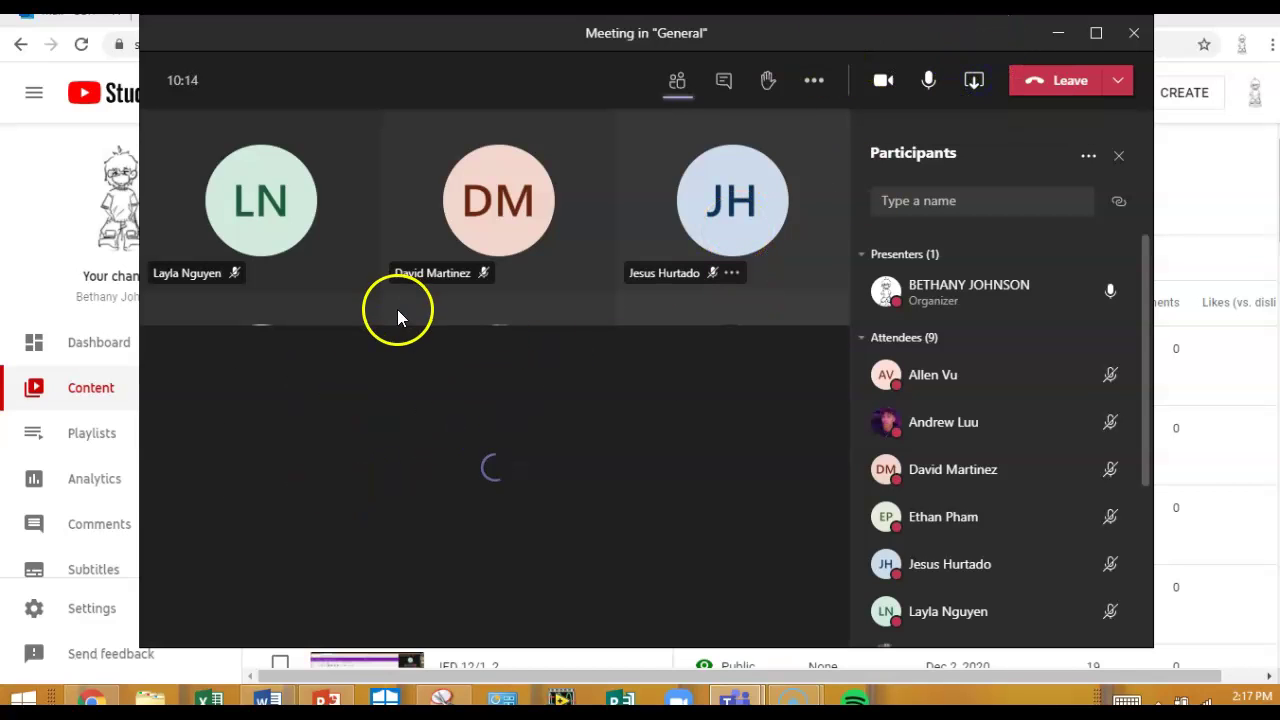
left_click(285, 465)
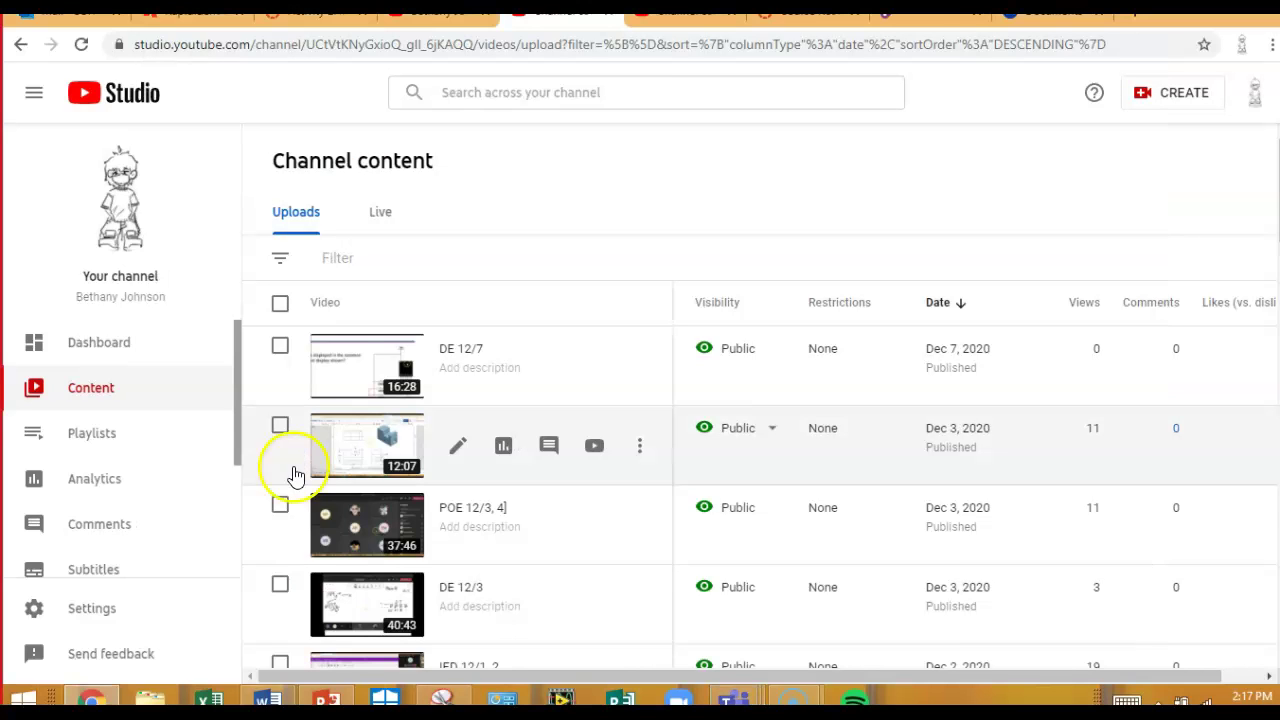
scroll(595, 475, "down", 2)
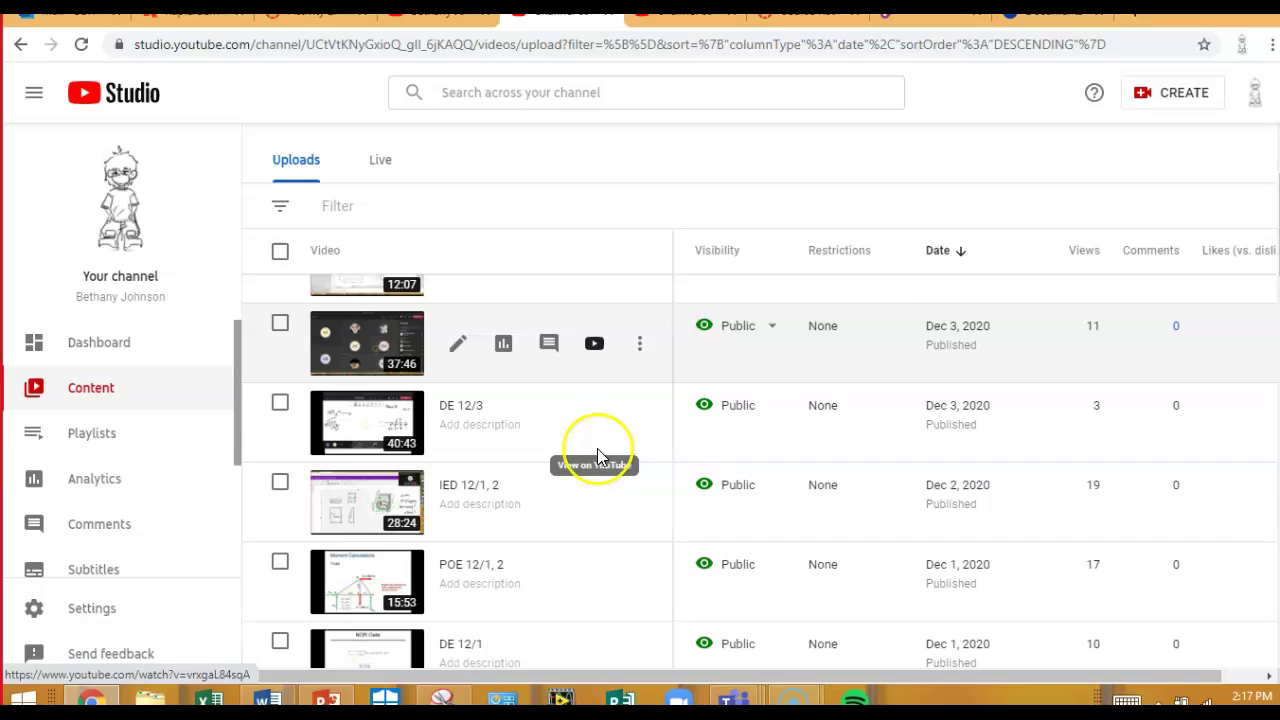
scroll(600, 451, "down", 2)
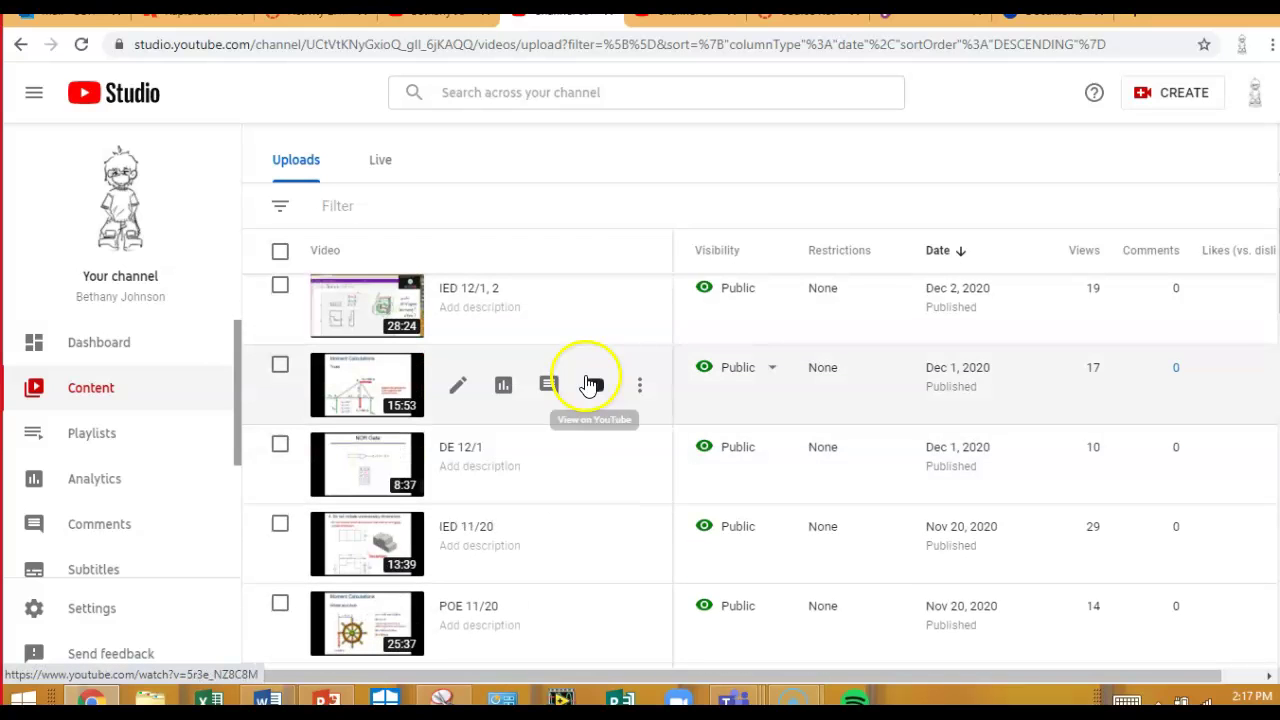
scroll(592, 387, "down", 2)
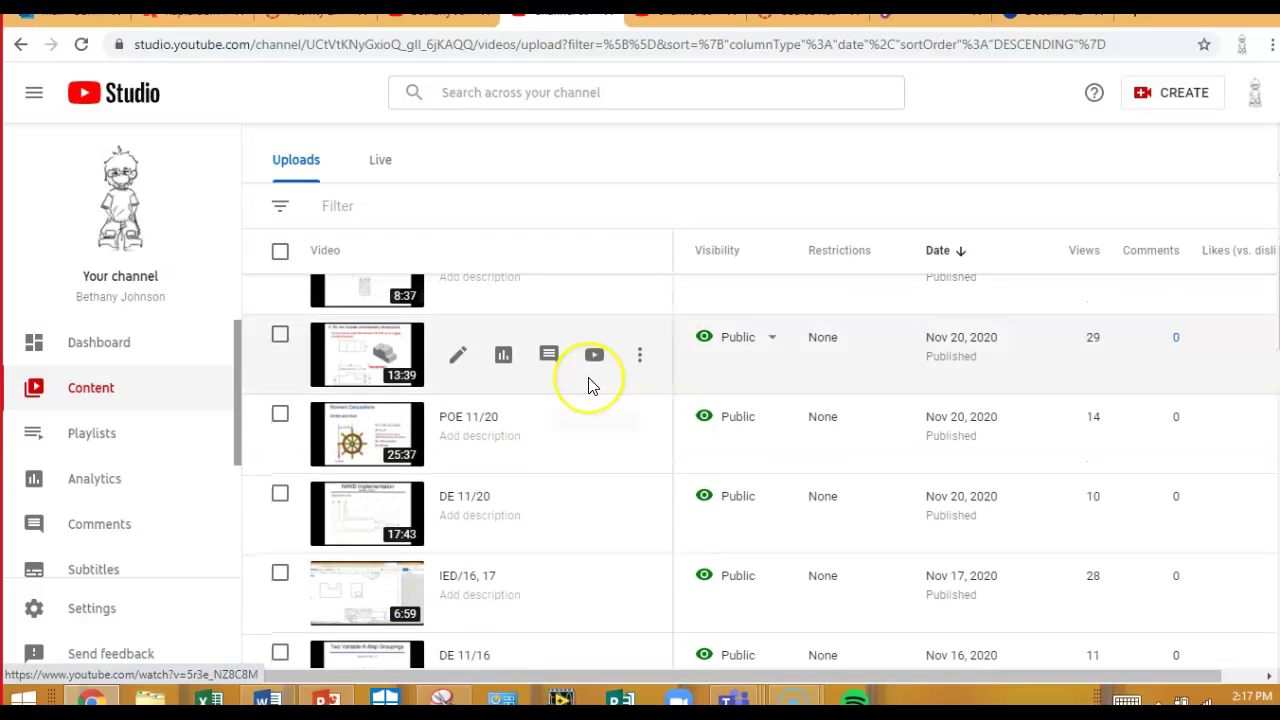
scroll(590, 385, "up", 3)
scroll(590, 385, "down", 2)
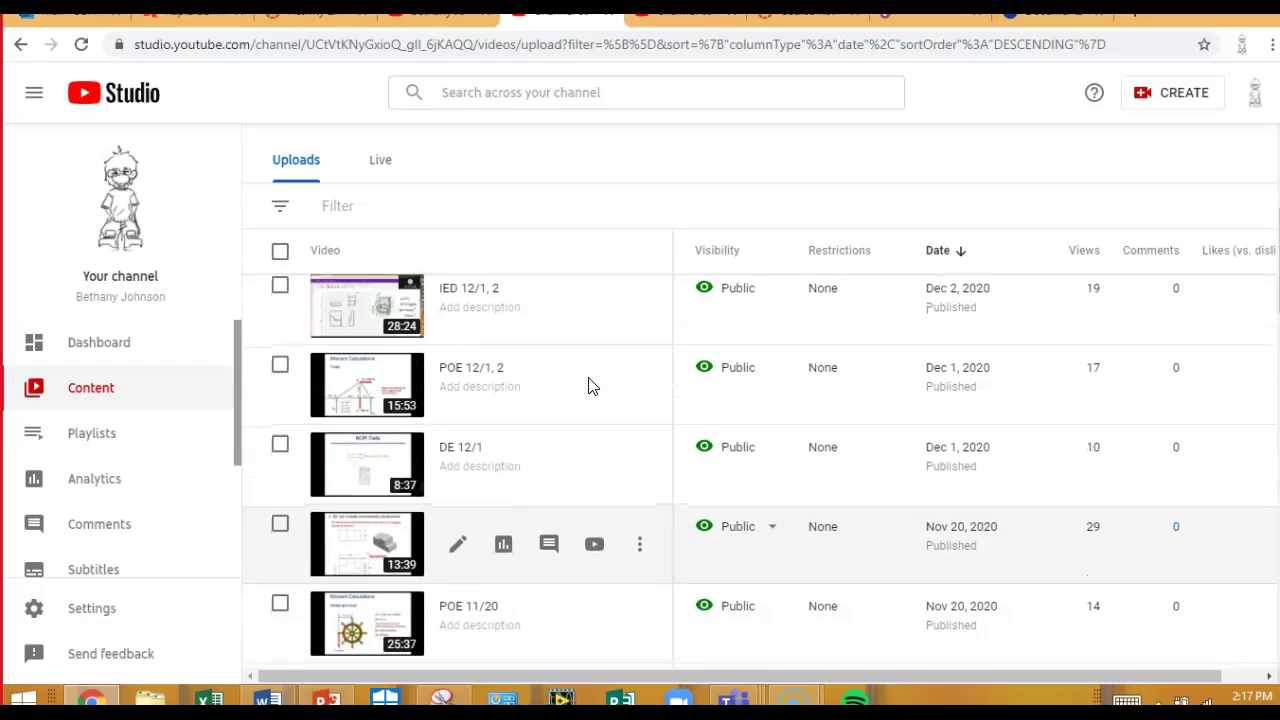
scroll(590, 385, "up", 3)
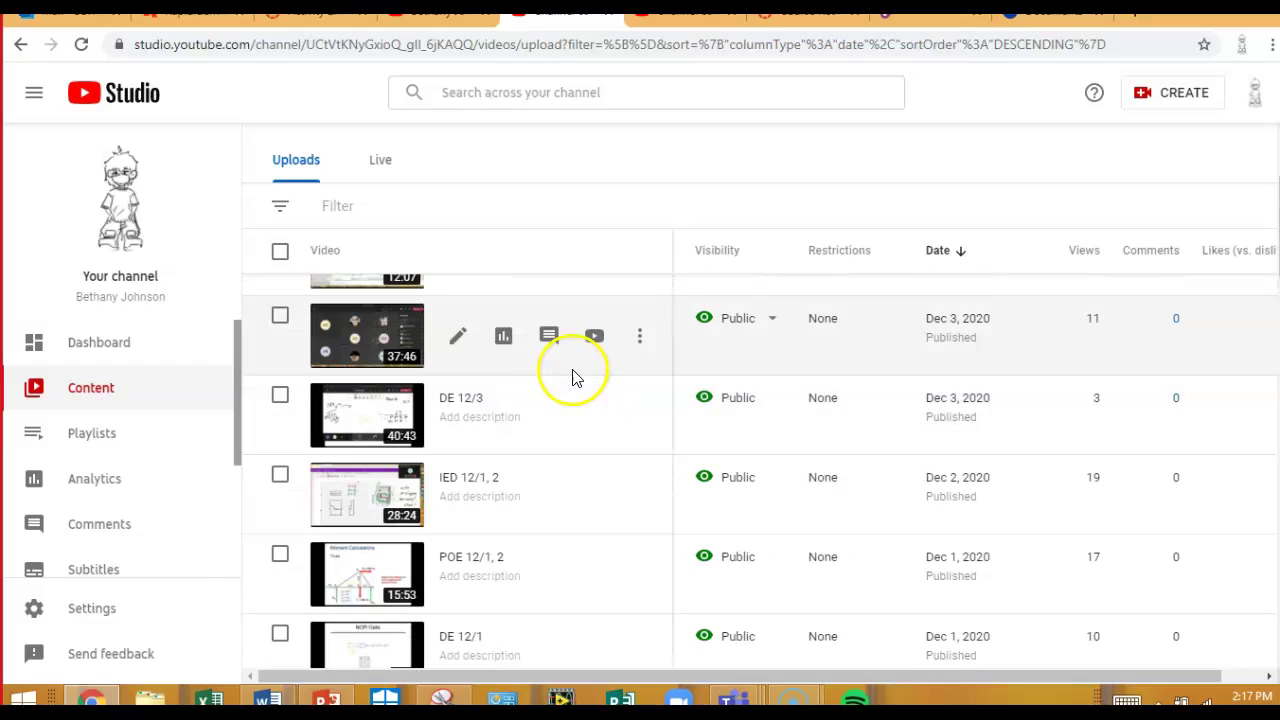
left_click(538, 340)
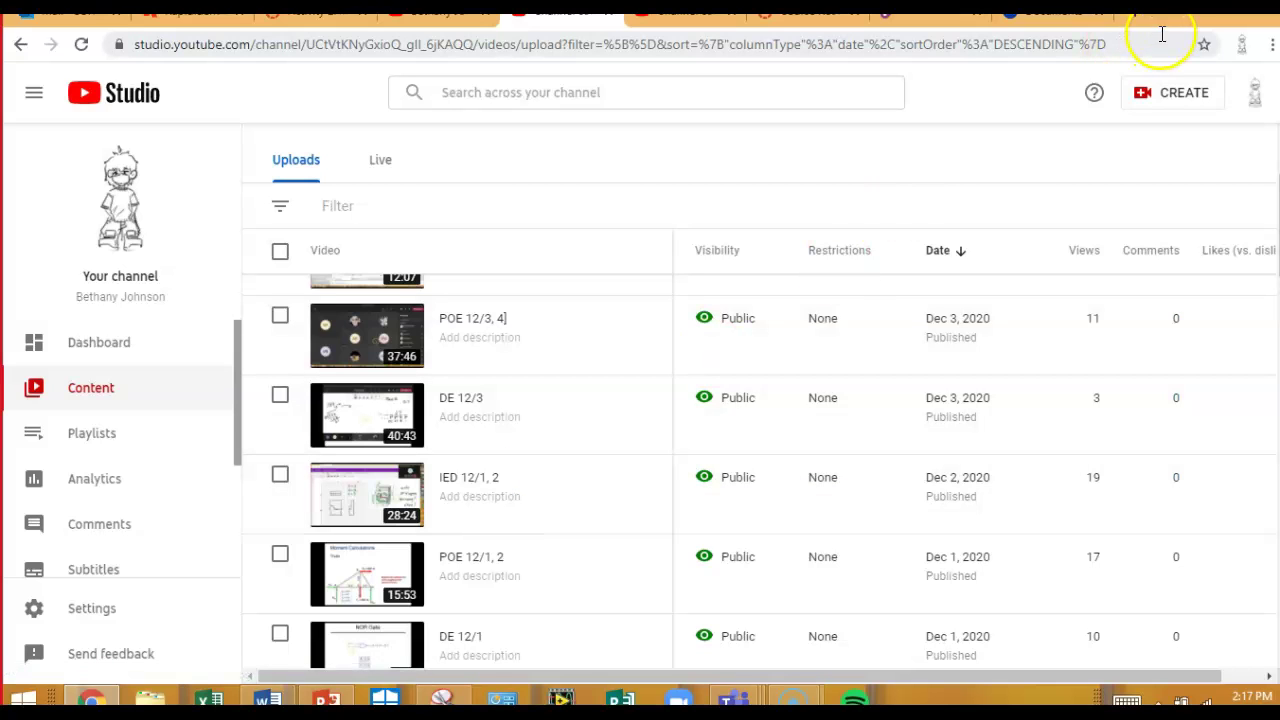
- Open the Iso #1 document from the Iso Practice folder in Onshape
left_click(1022, 18)
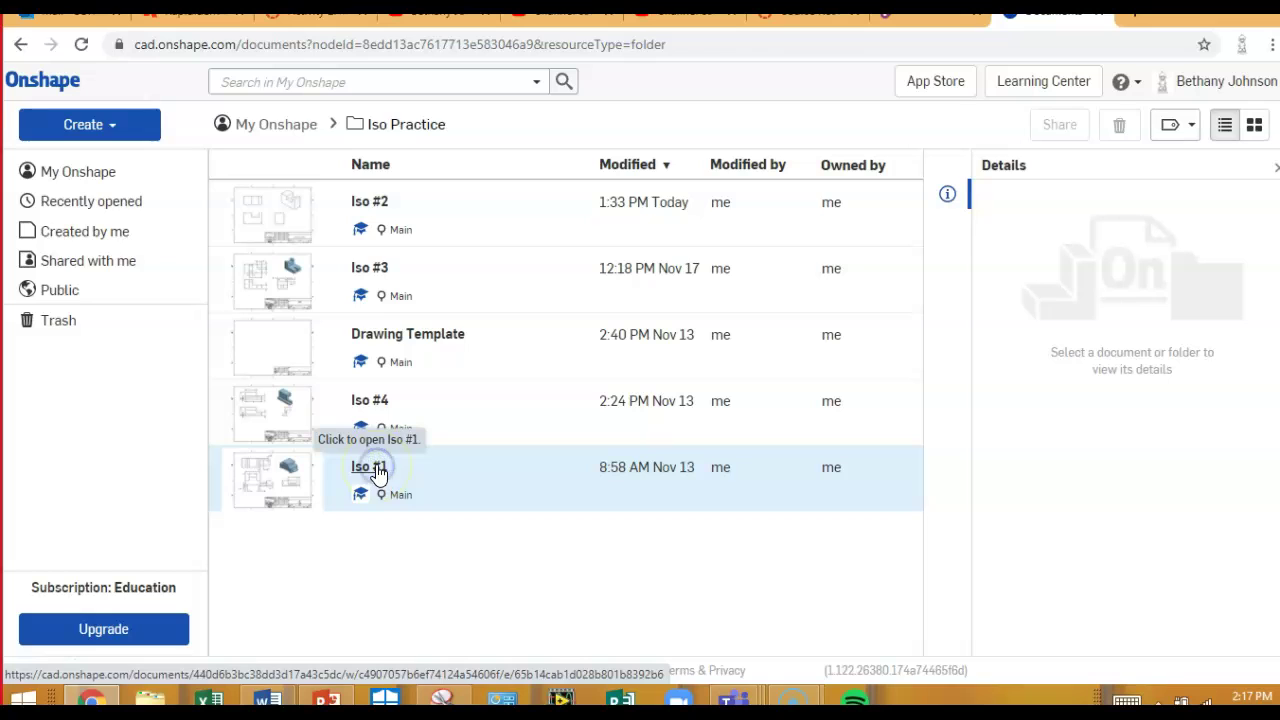
left_click(377, 473)
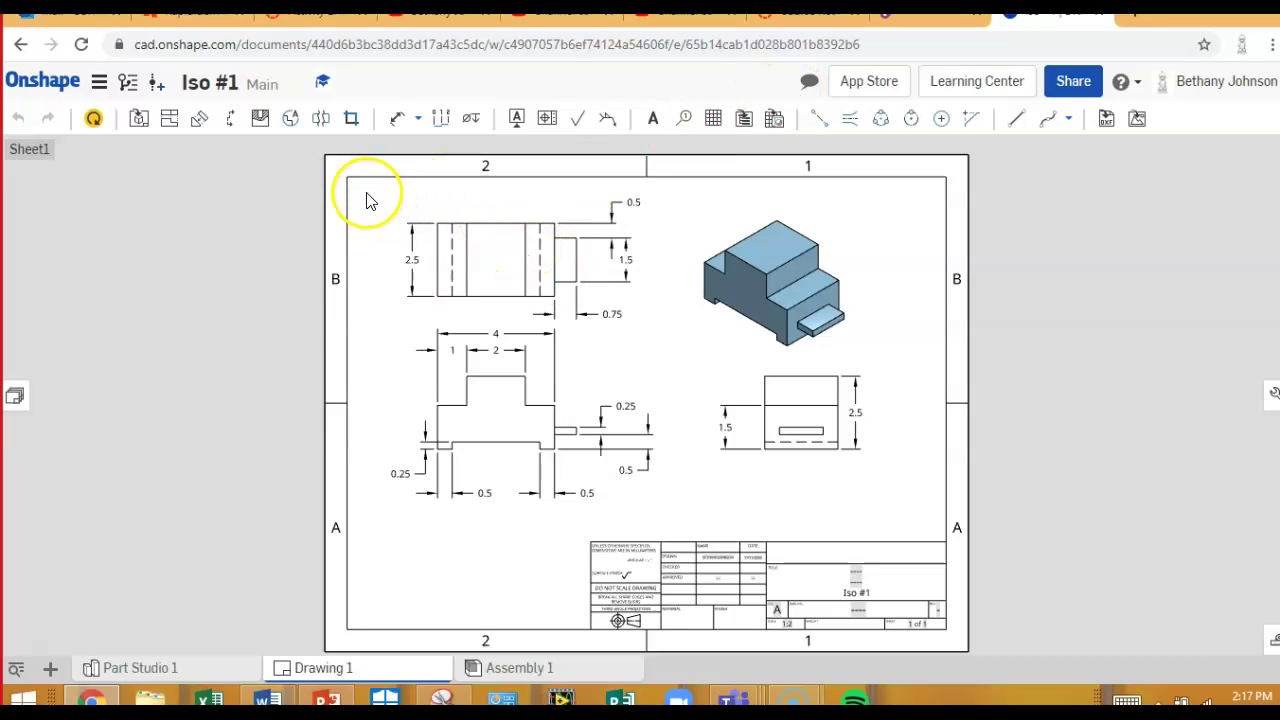
- Delete every view and dimension on Drawing 1 and show the sheets list
mouse_move(366, 193)
left_mouse_down()
mouse_move(714, 200)
mouse_move(849, 289)
mouse_move(904, 512)
left_mouse_up()
key("Delete")
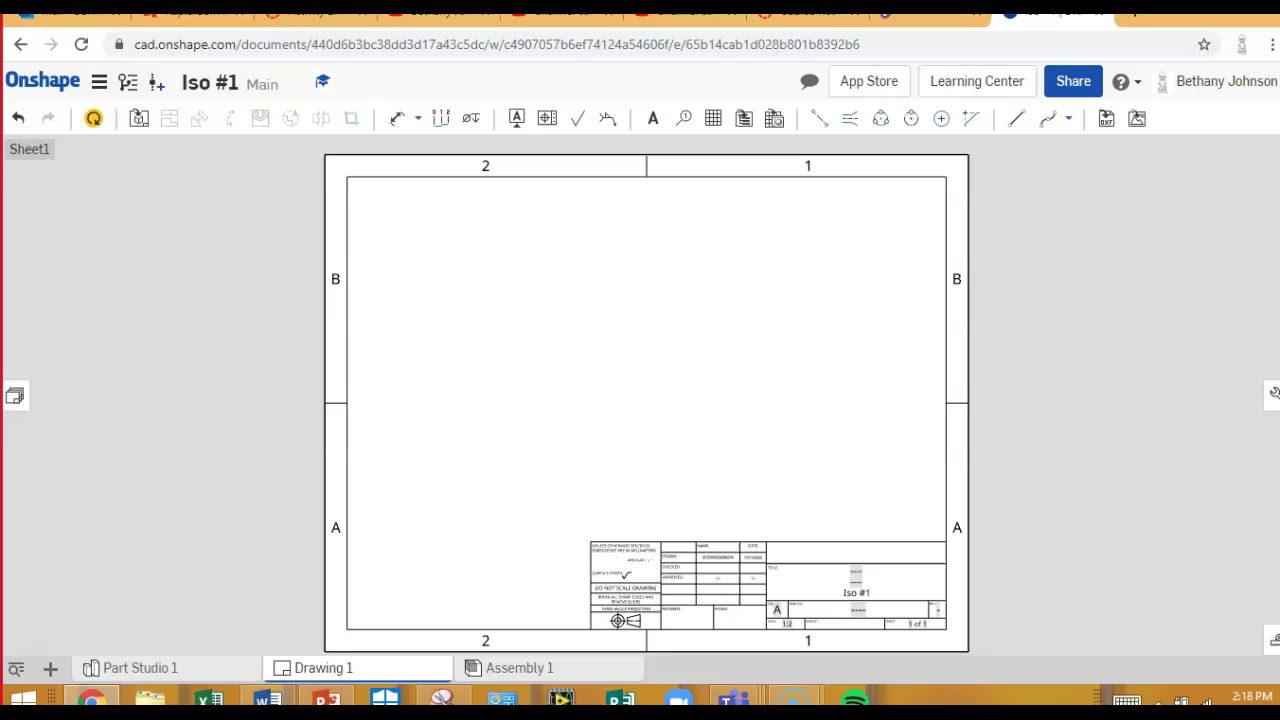
left_click(14, 395)
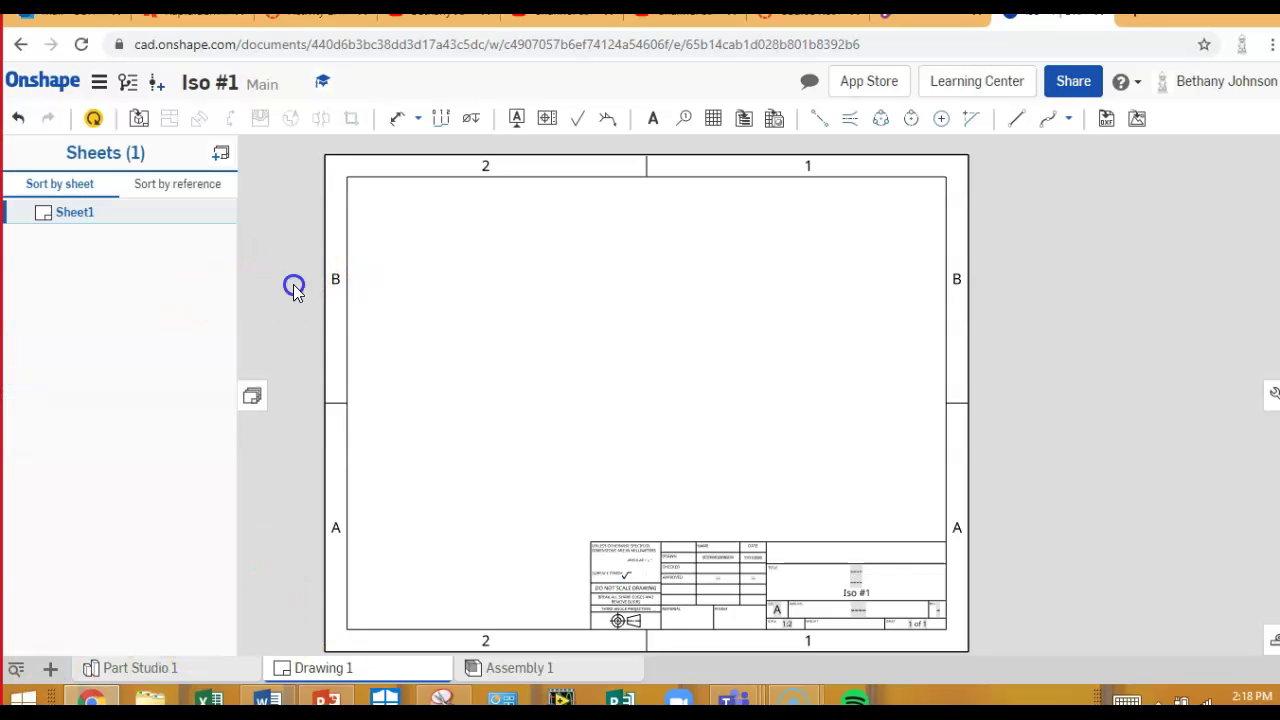
left_click(150, 667)
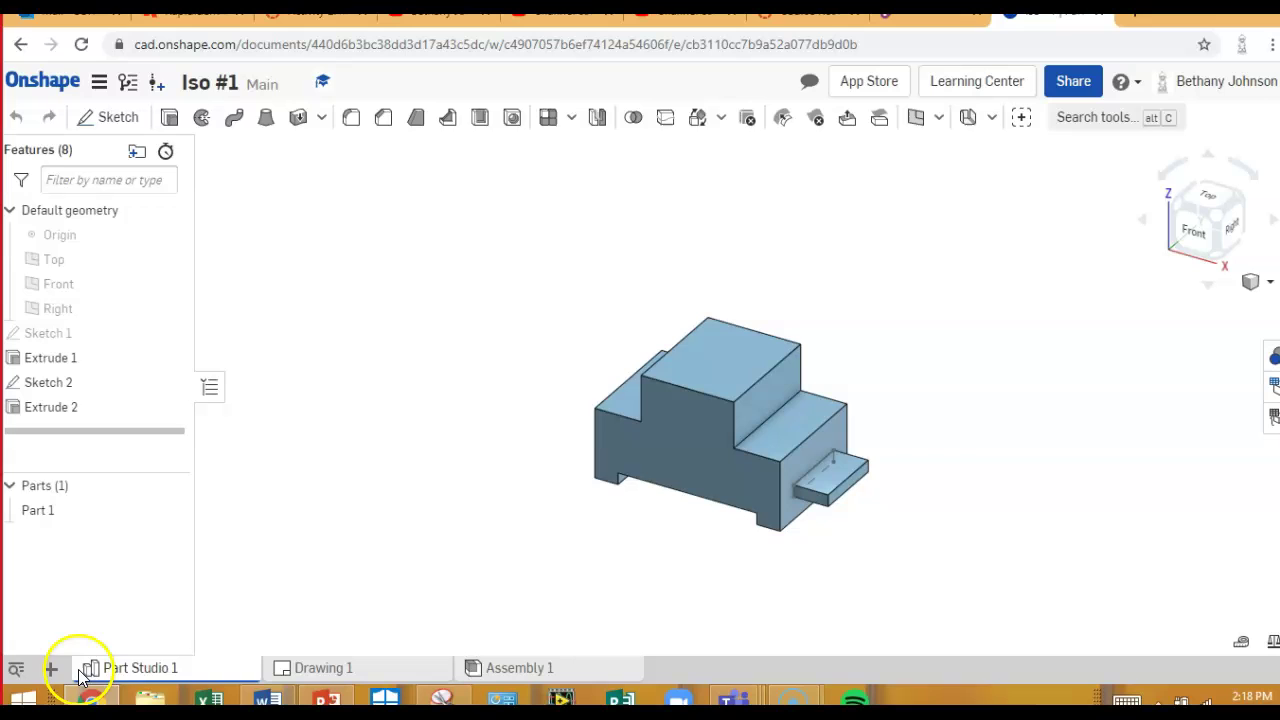
mouse_move(100, 680)
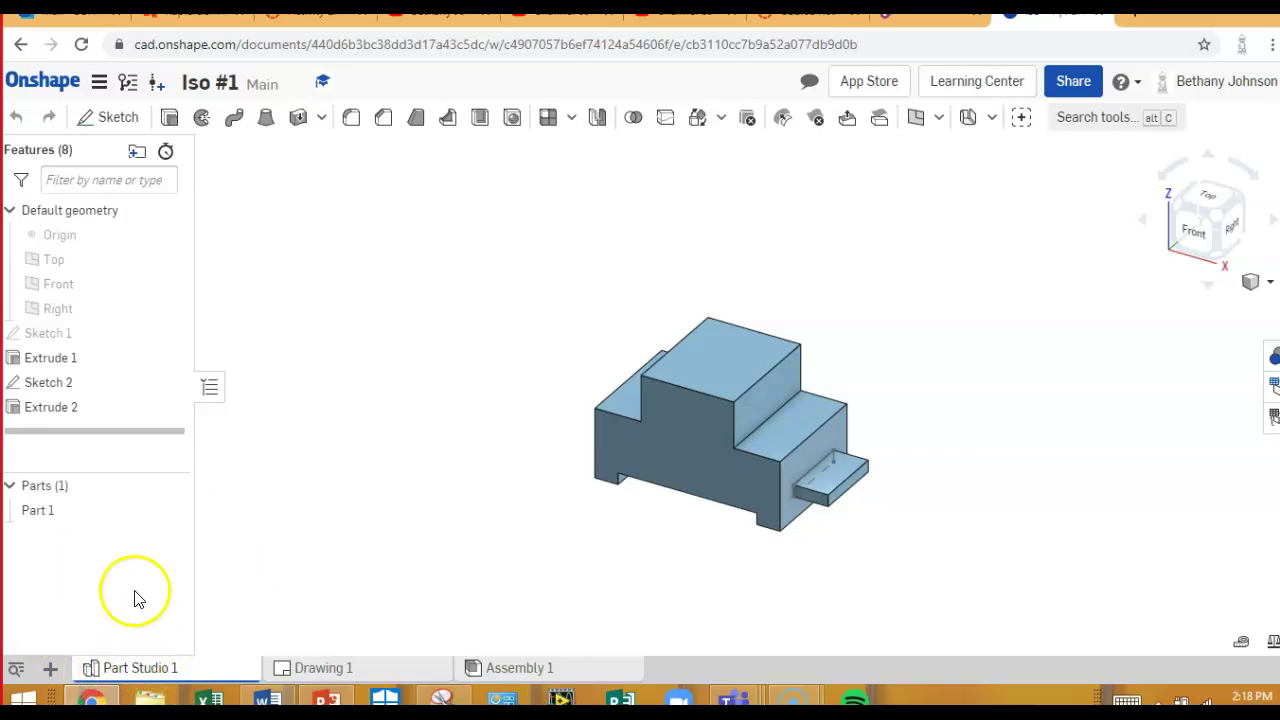
left_click(295, 668)
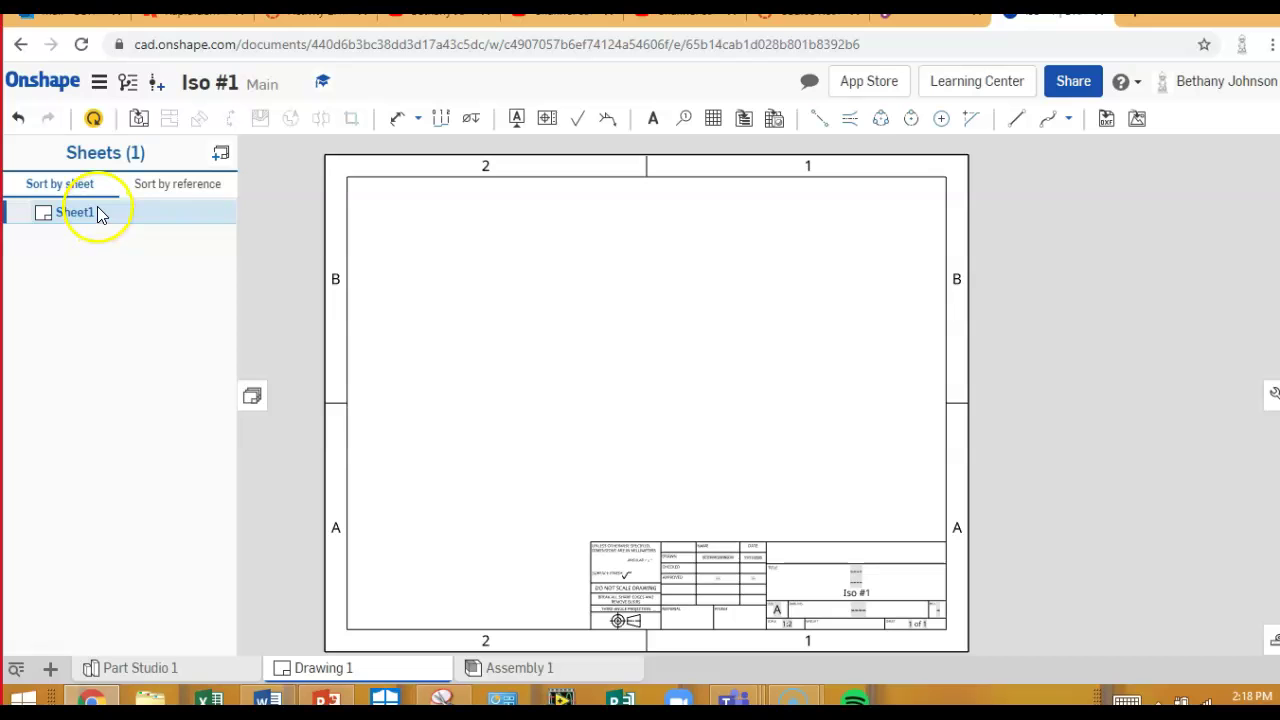
- Set up an Insert view of Part 1 from Part Studio 1 at 1:1 scale
left_click(139, 118)
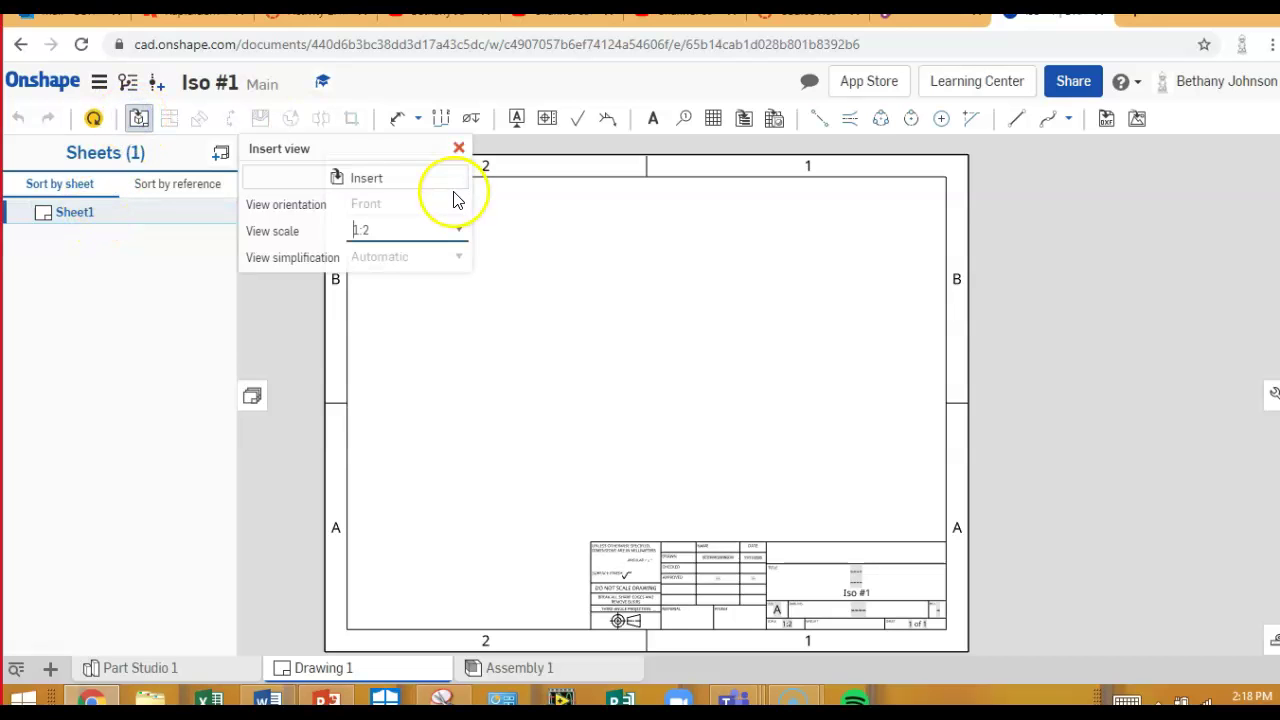
left_click(433, 180)
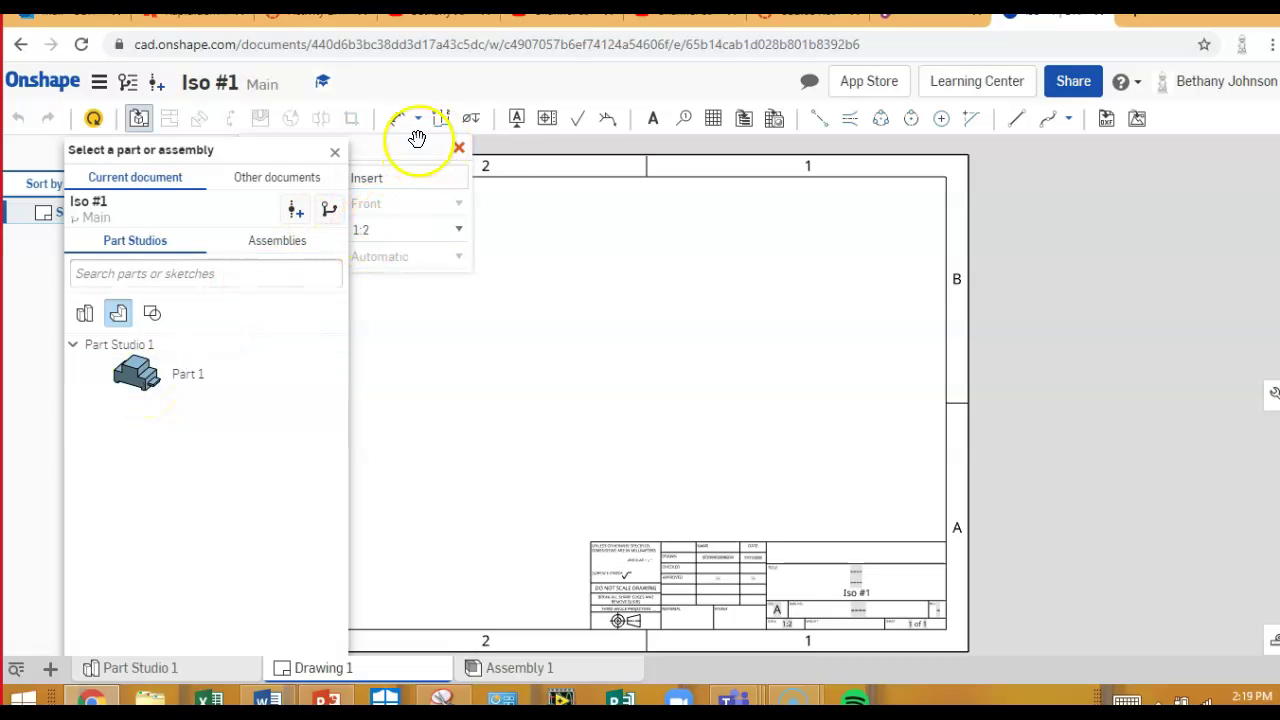
left_click_drag(417, 149, 464, 137)
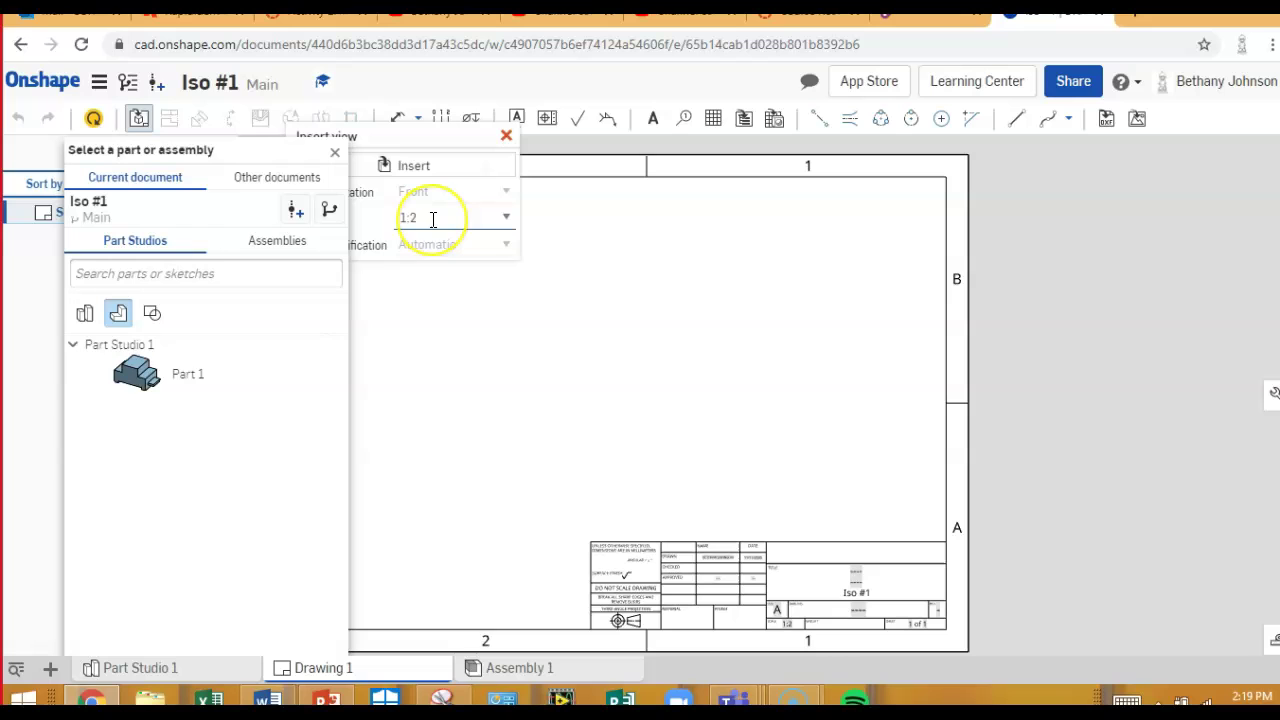
left_click_drag(456, 135, 532, 117)
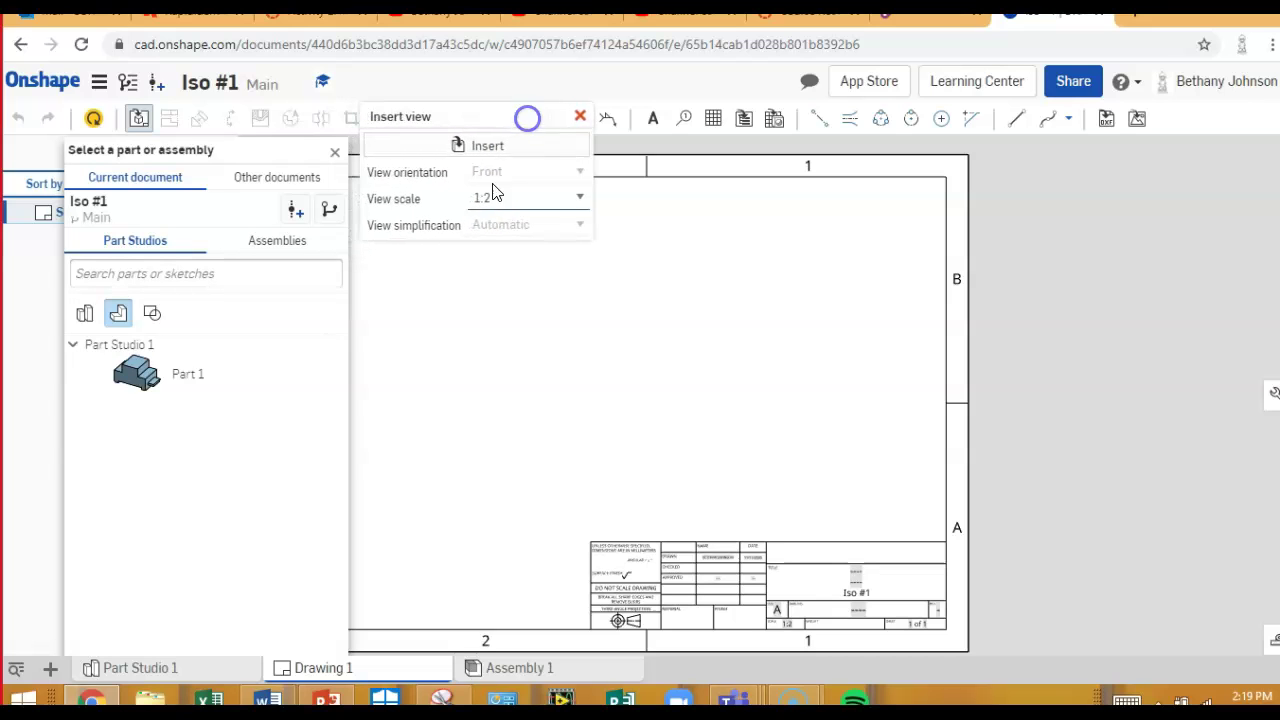
left_click(136, 378)
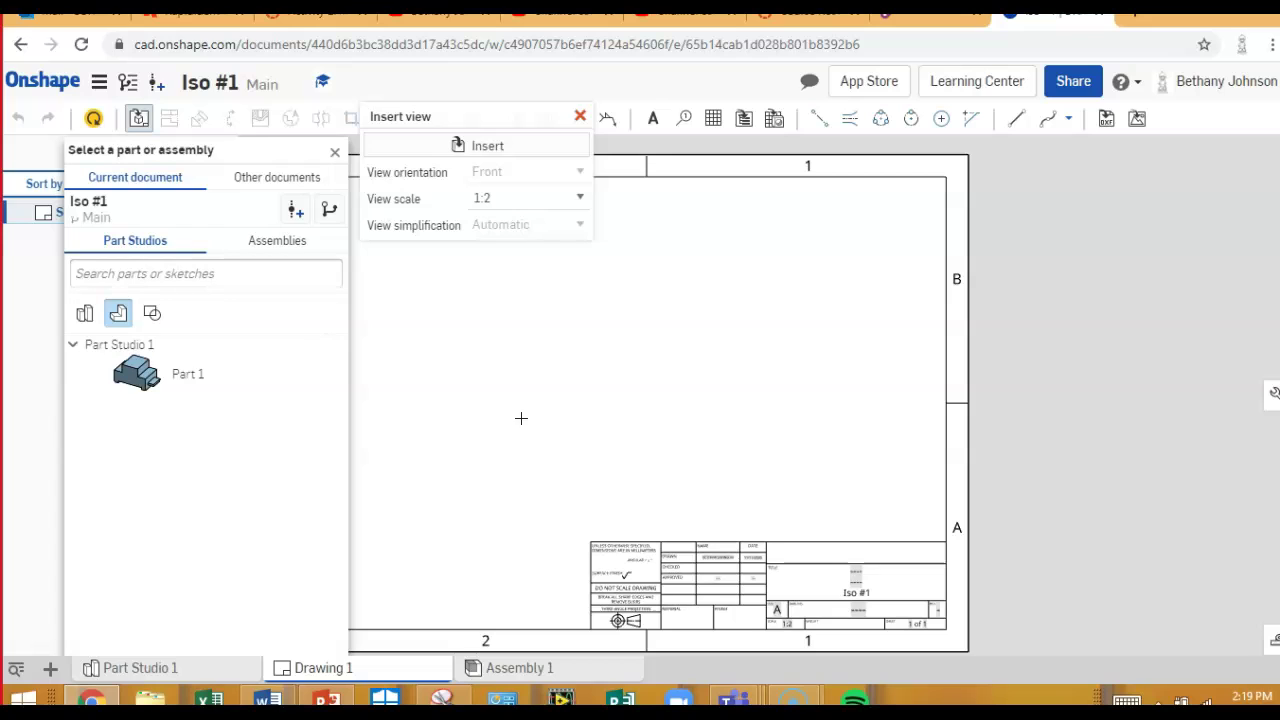
left_click(580, 200)
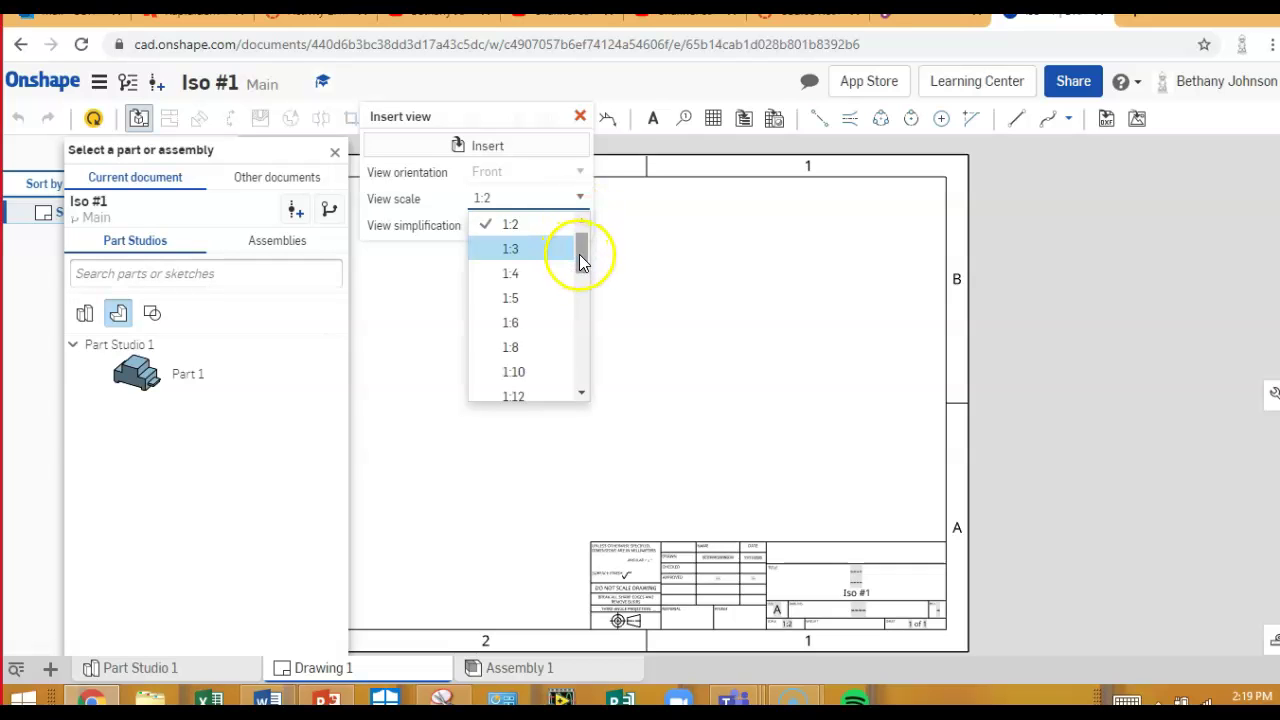
scroll(585, 240, "up", 1)
left_click(554, 230)
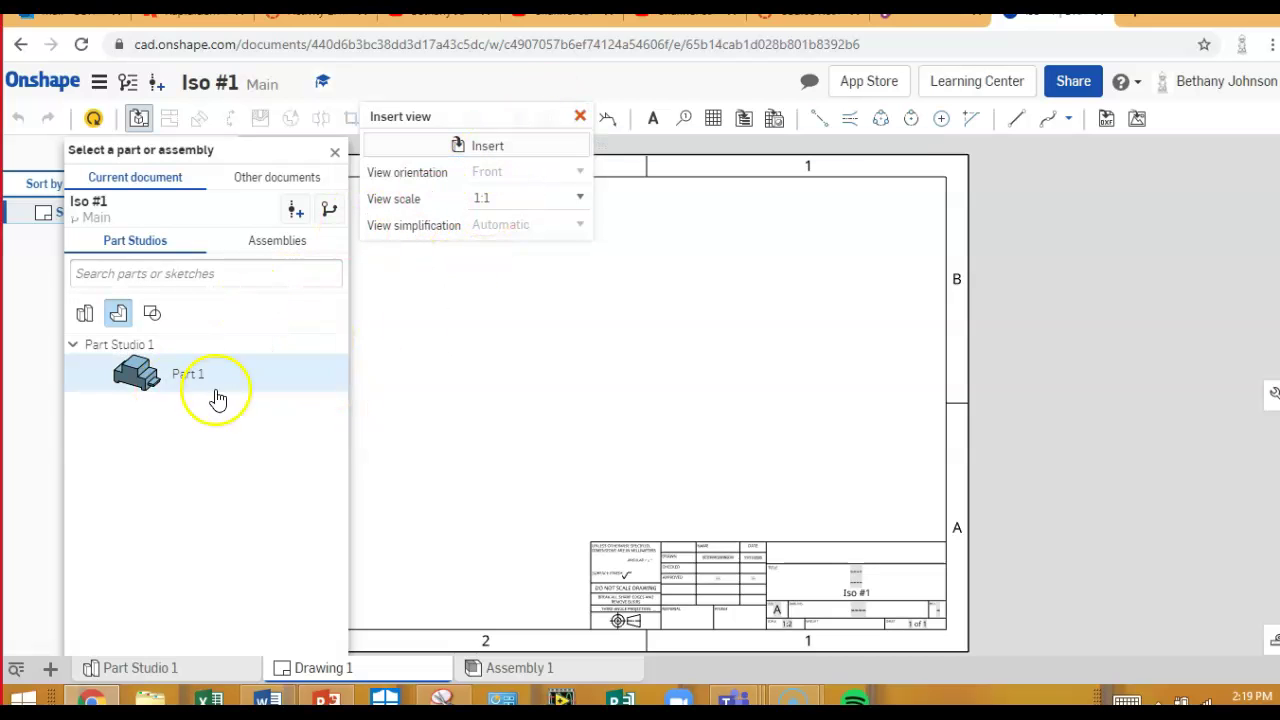
left_click(137, 373)
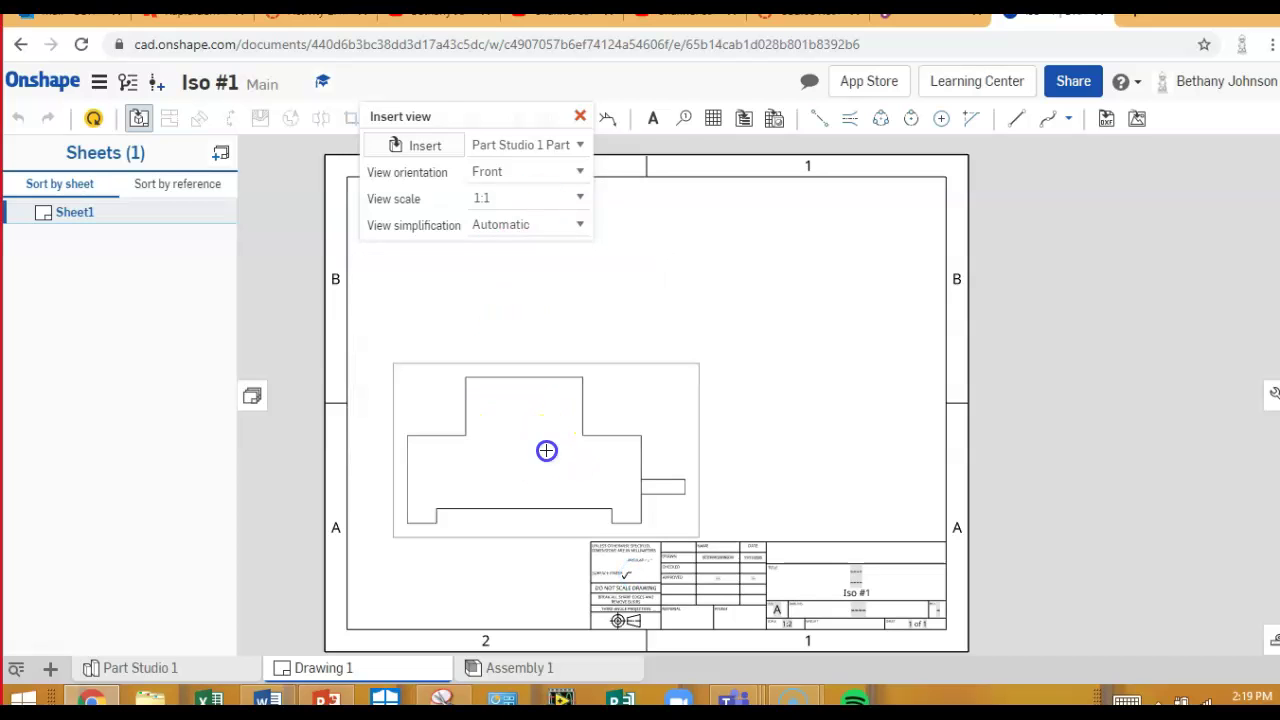
- Place Part 1's front view, then project top, right and isometric views from it
left_click(546, 450)
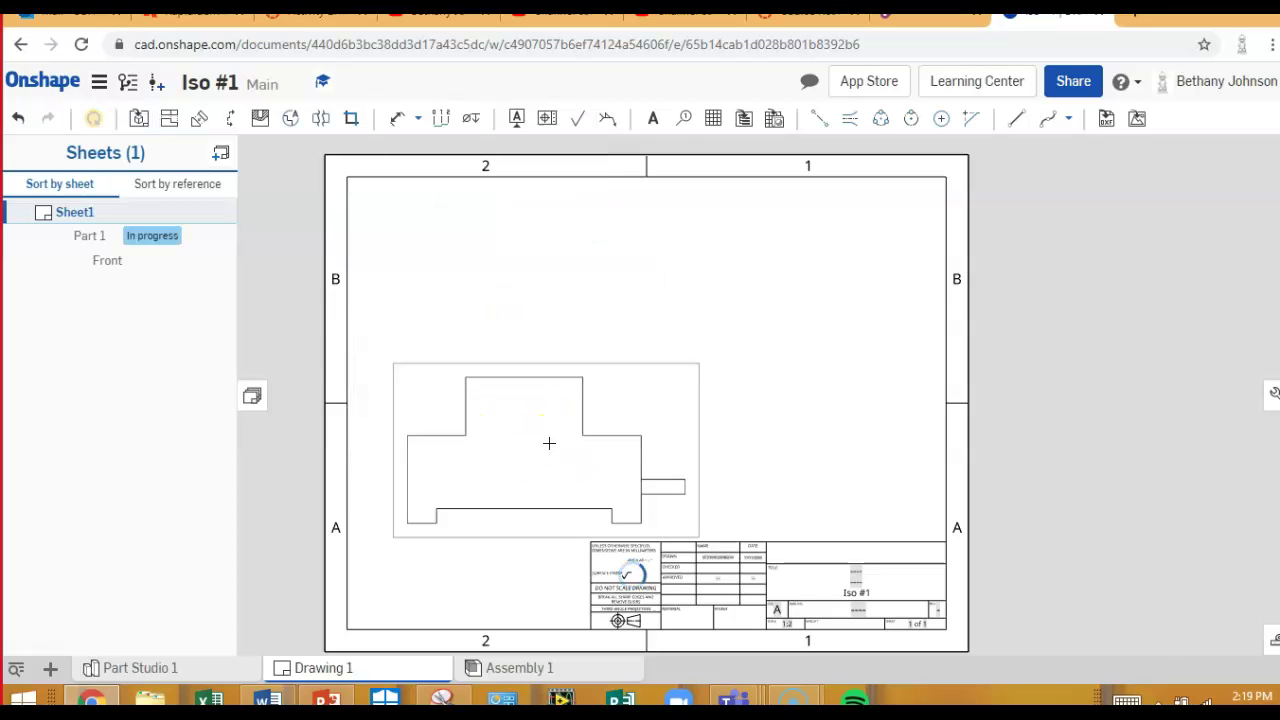
left_click(550, 254)
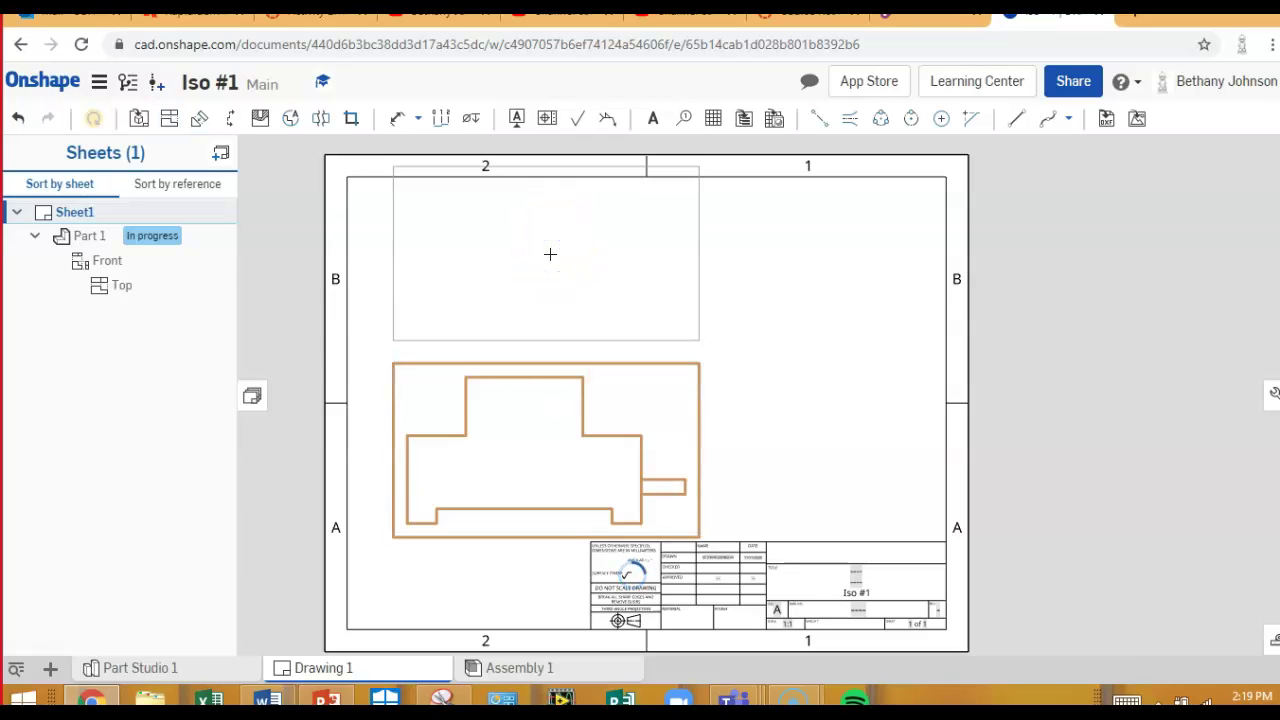
left_click(557, 438)
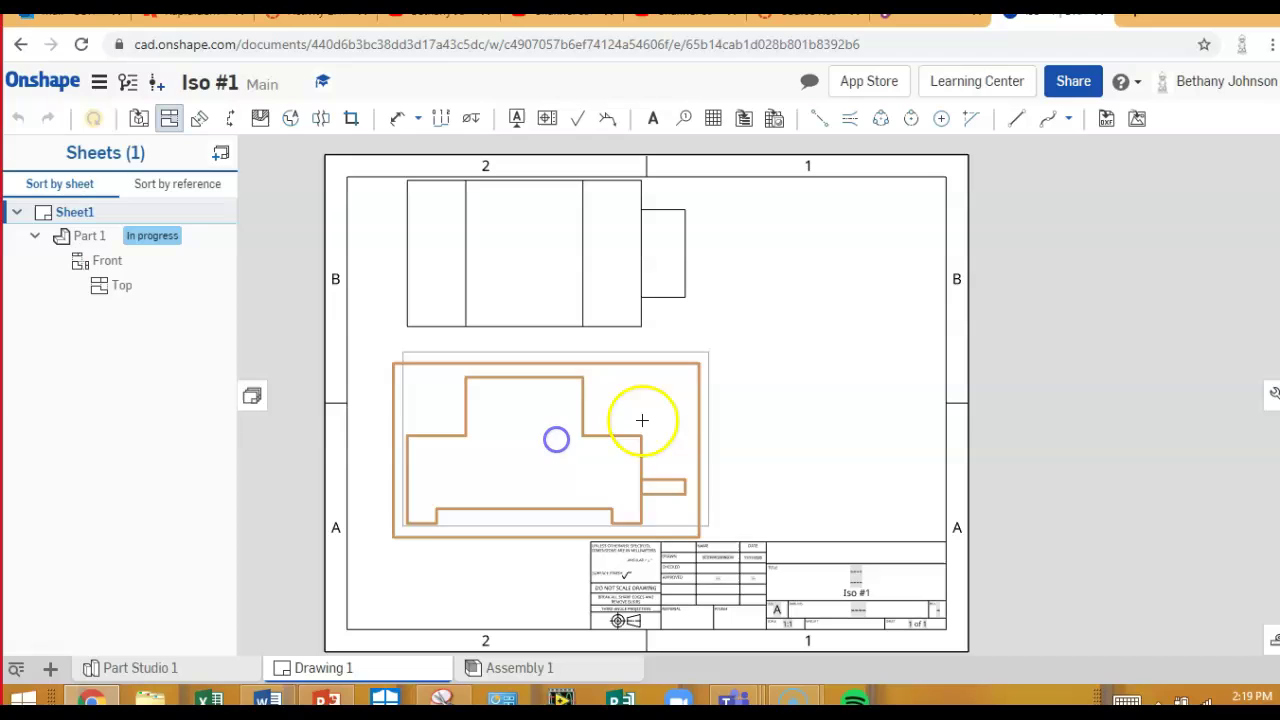
left_click(853, 375)
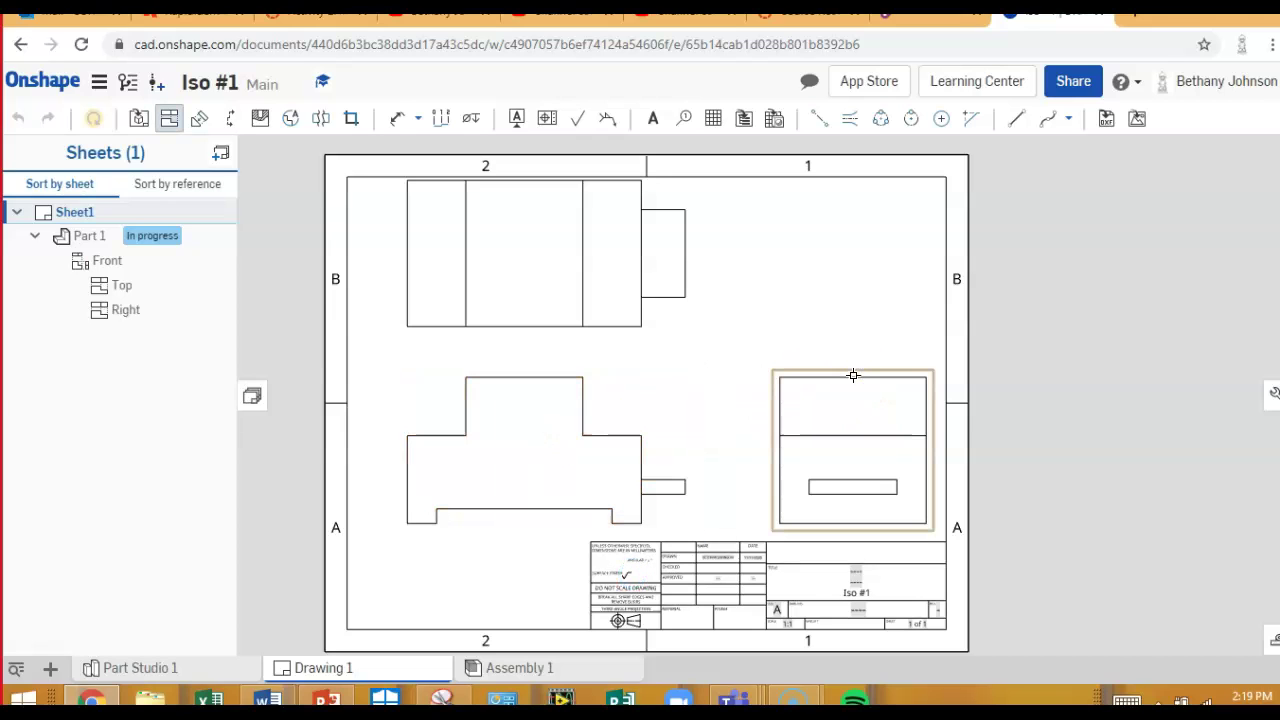
left_click(607, 484)
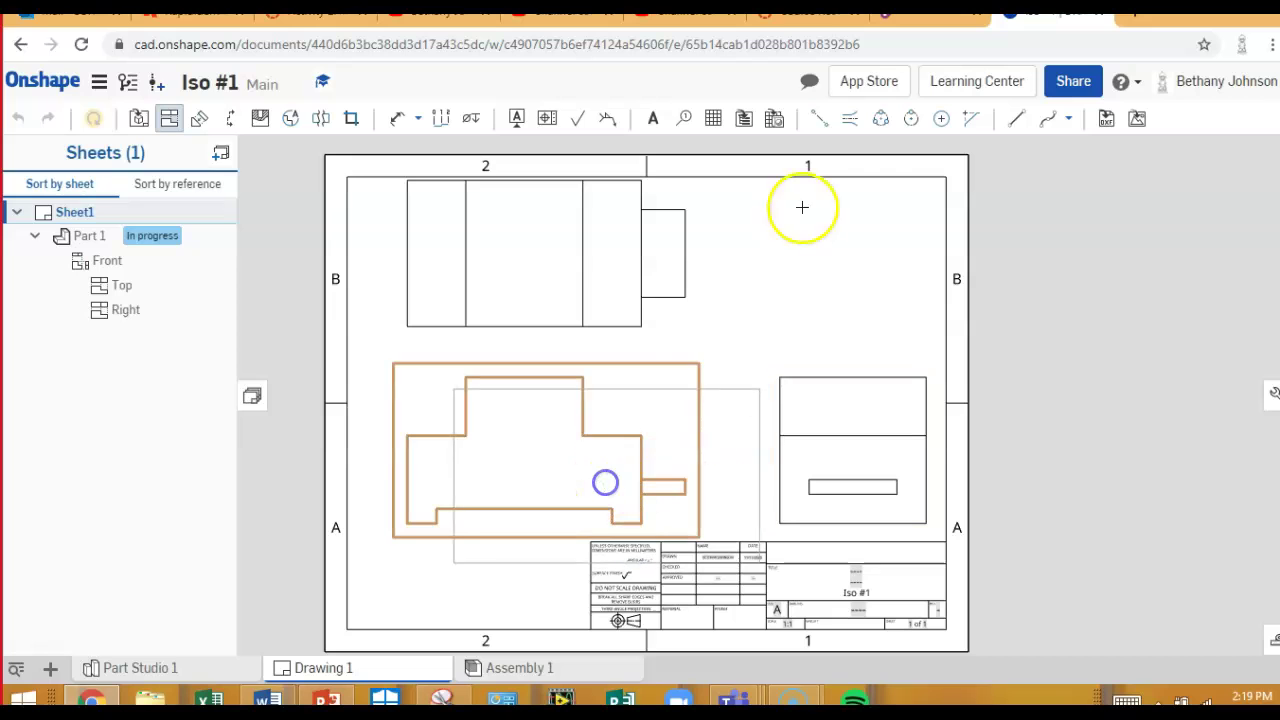
left_click(803, 326)
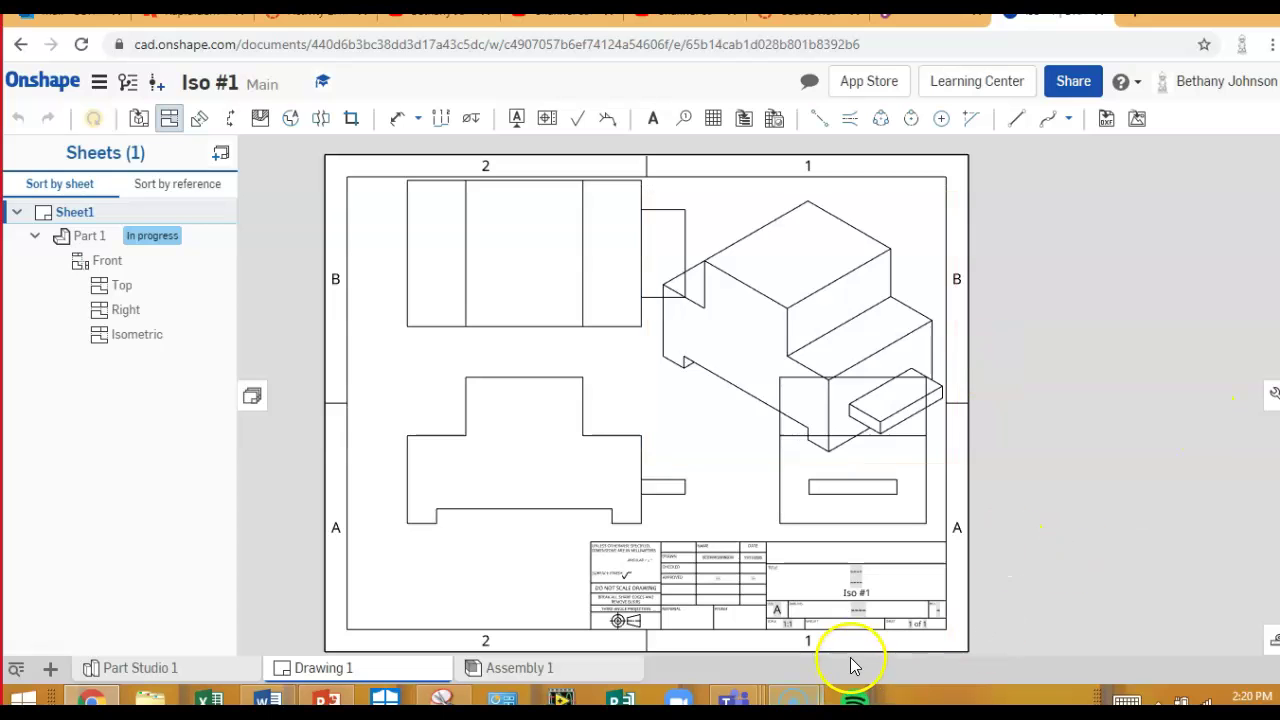
- Zoom out and pan until the whole sheet with its four views is visible
scroll(843, 651, "down", 1)
scroll(826, 651, "up", 3)
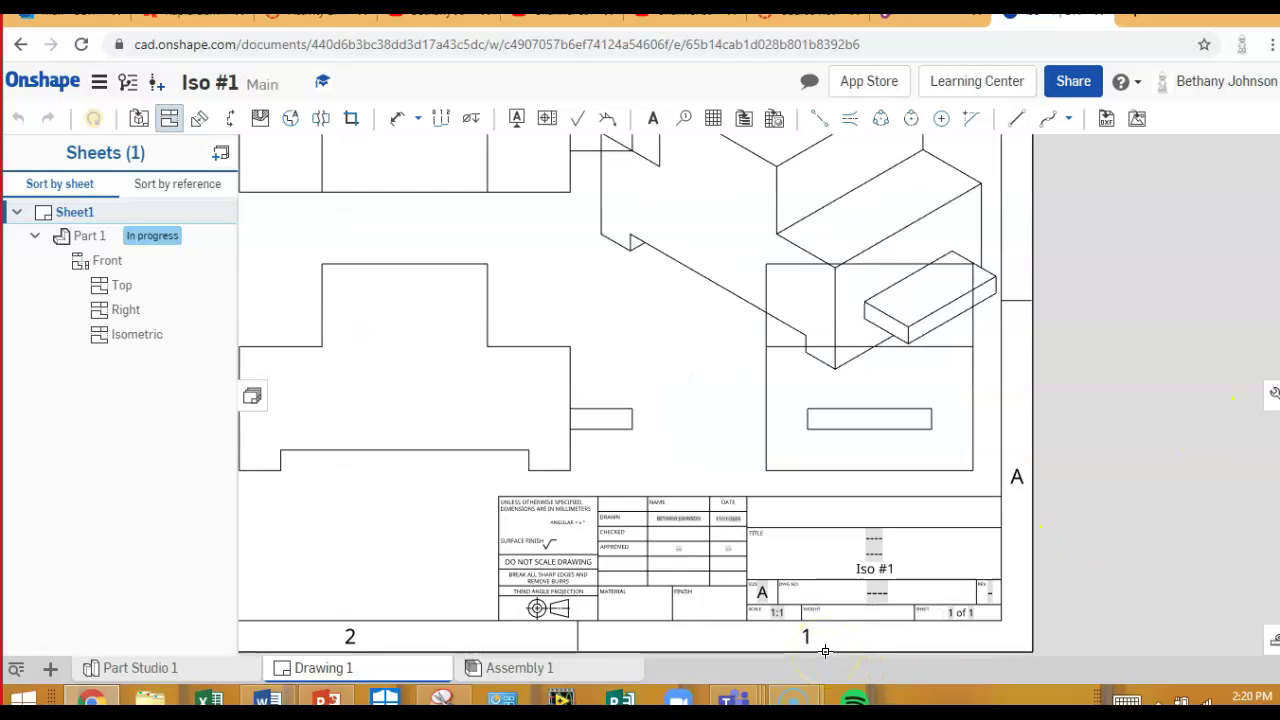
scroll(826, 651, "up", 4)
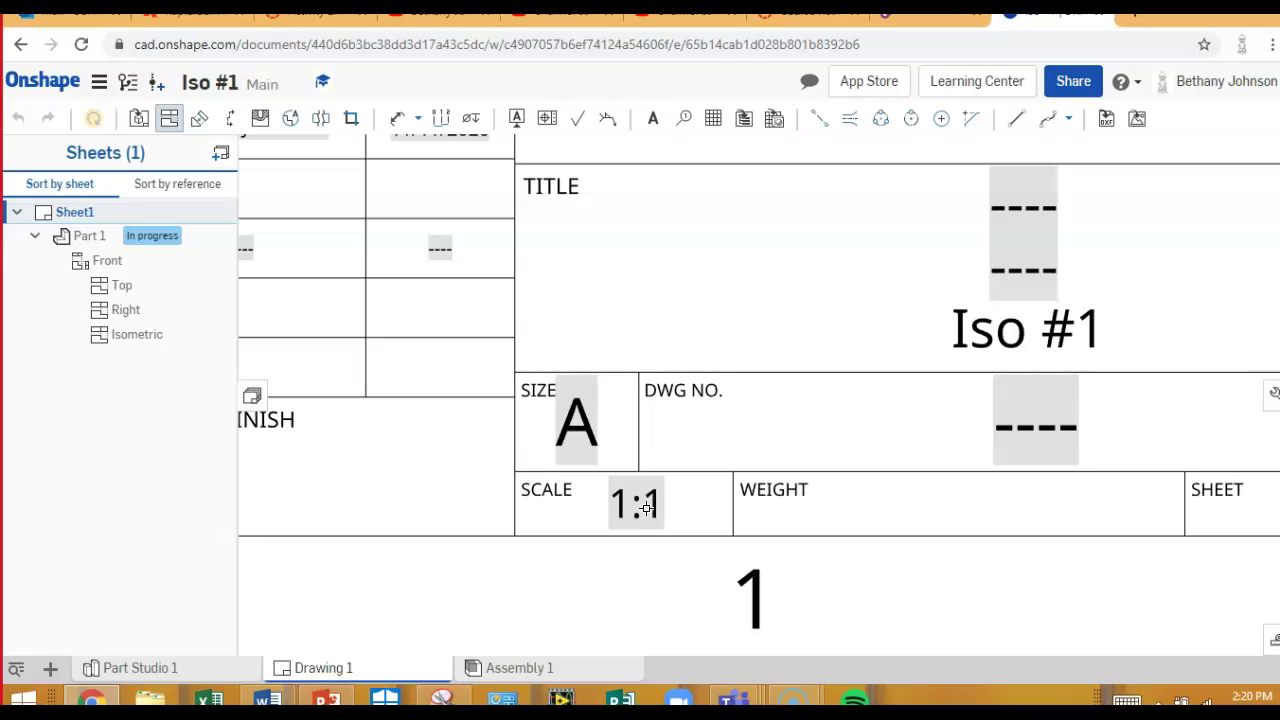
scroll(647, 508, "up", 1)
scroll(639, 516, "down", 5)
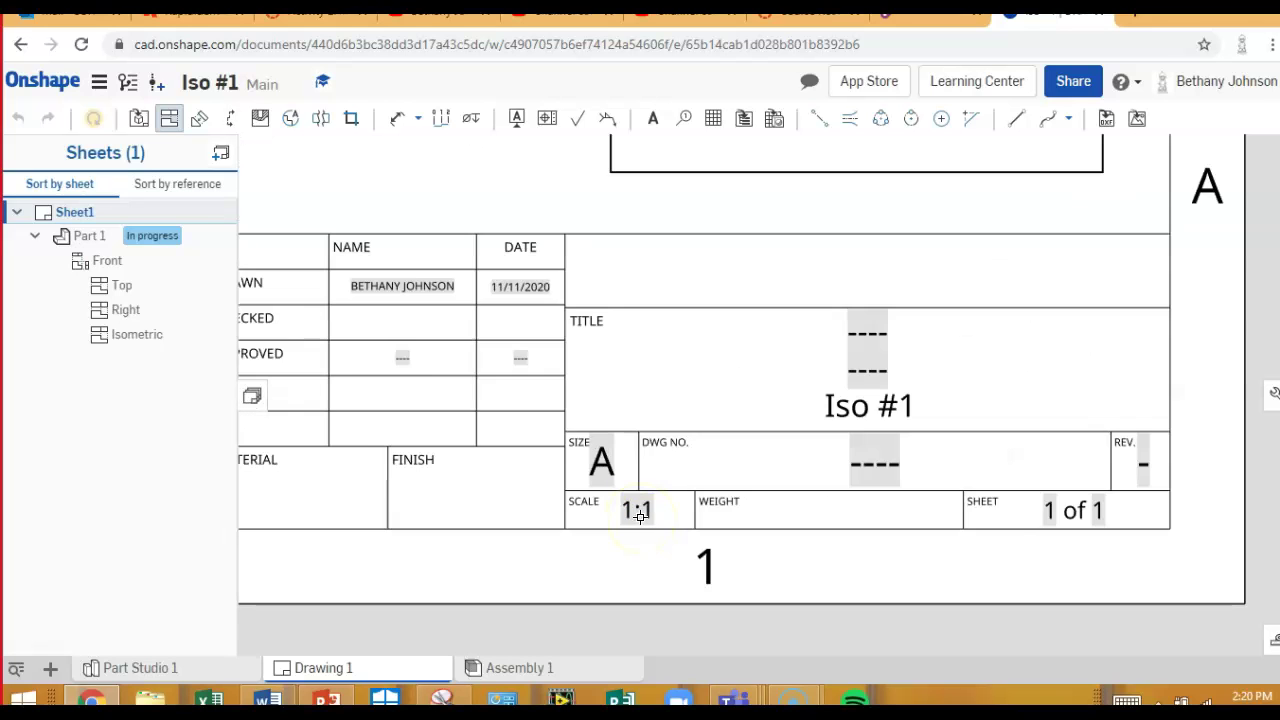
scroll(639, 516, "down", 2)
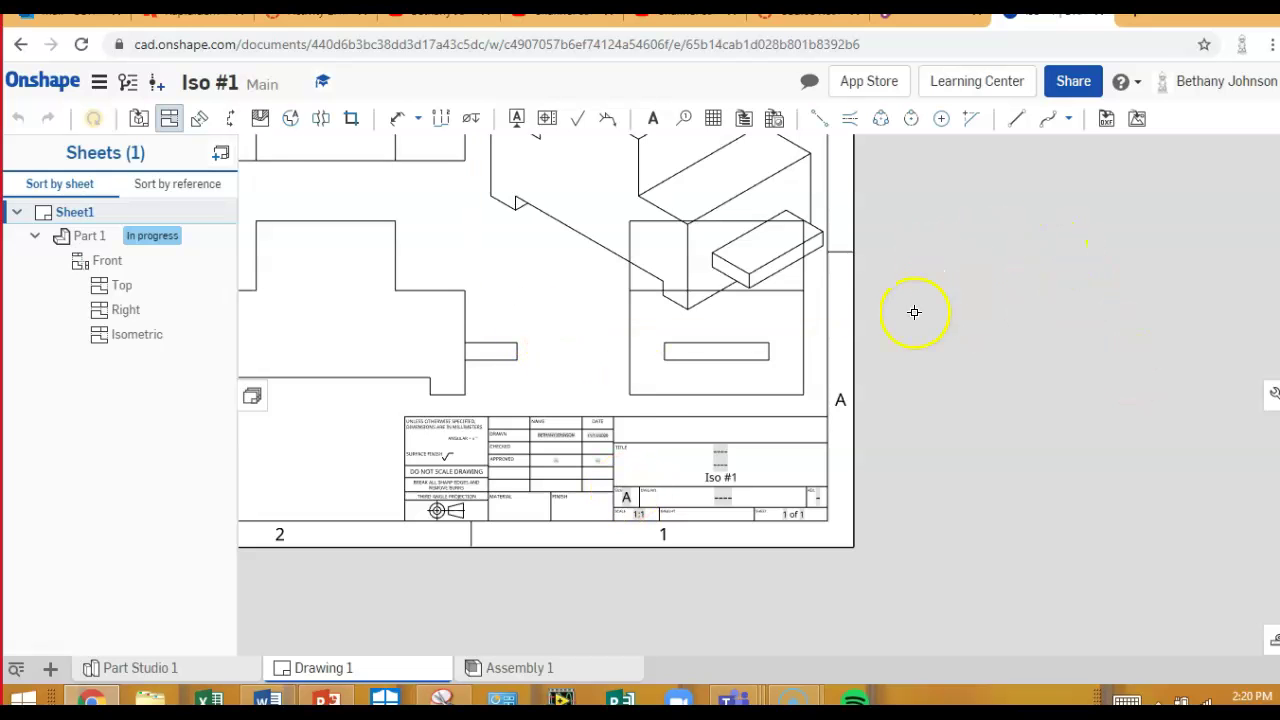
mouse_move(914, 312)
right_mouse_down()
mouse_move(1091, 343)
mouse_move(1195, 425)
right_mouse_up()
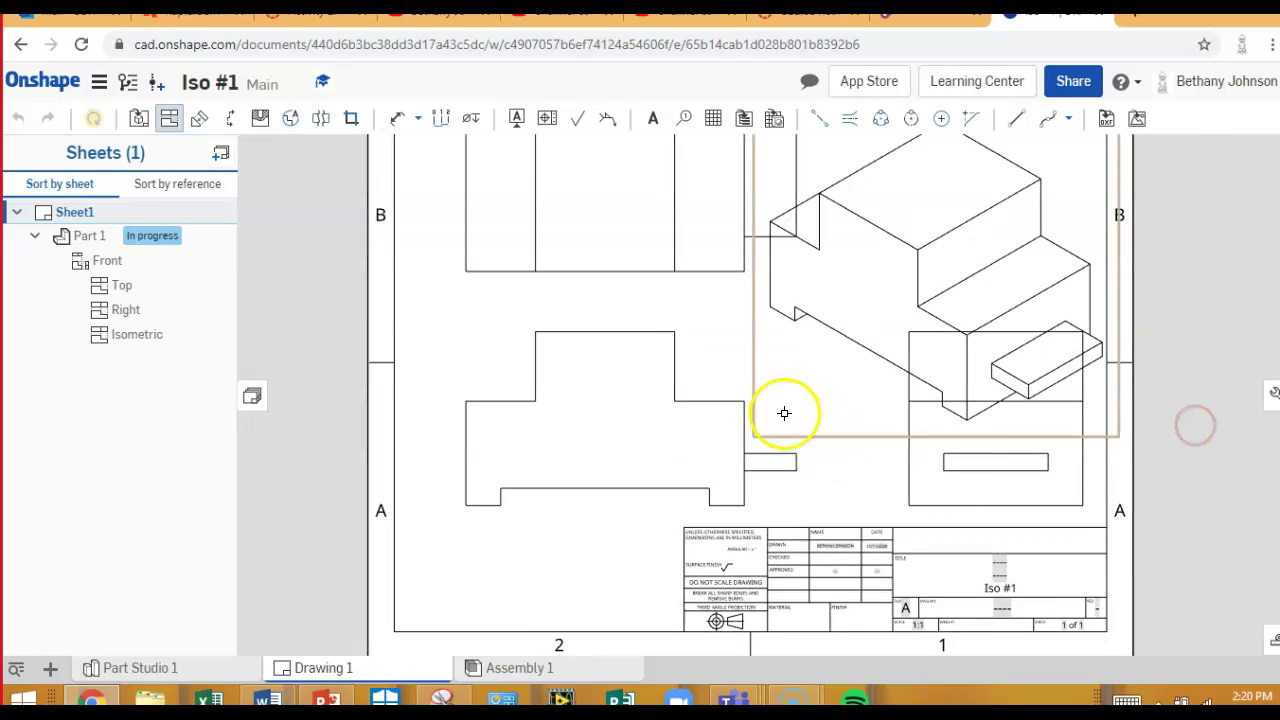
scroll(784, 413, "down", 3)
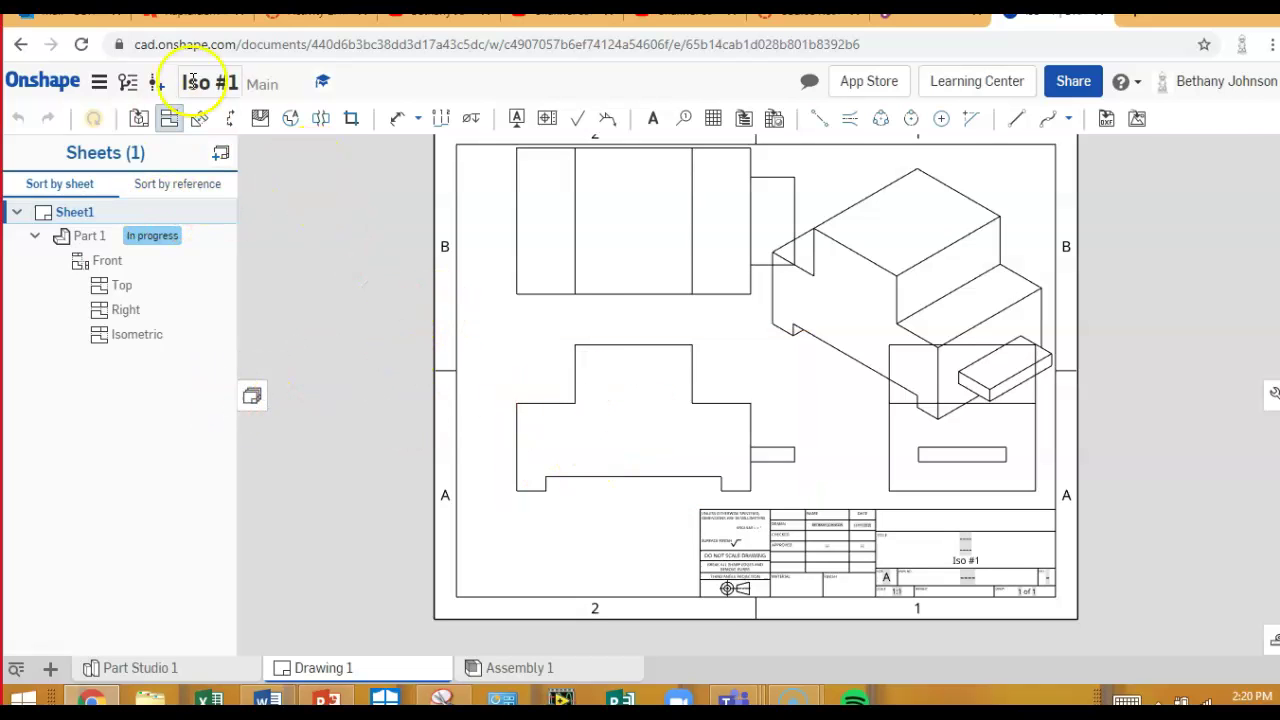
- Change the front view's scale to 1:2 in its View properties
left_click(169, 118)
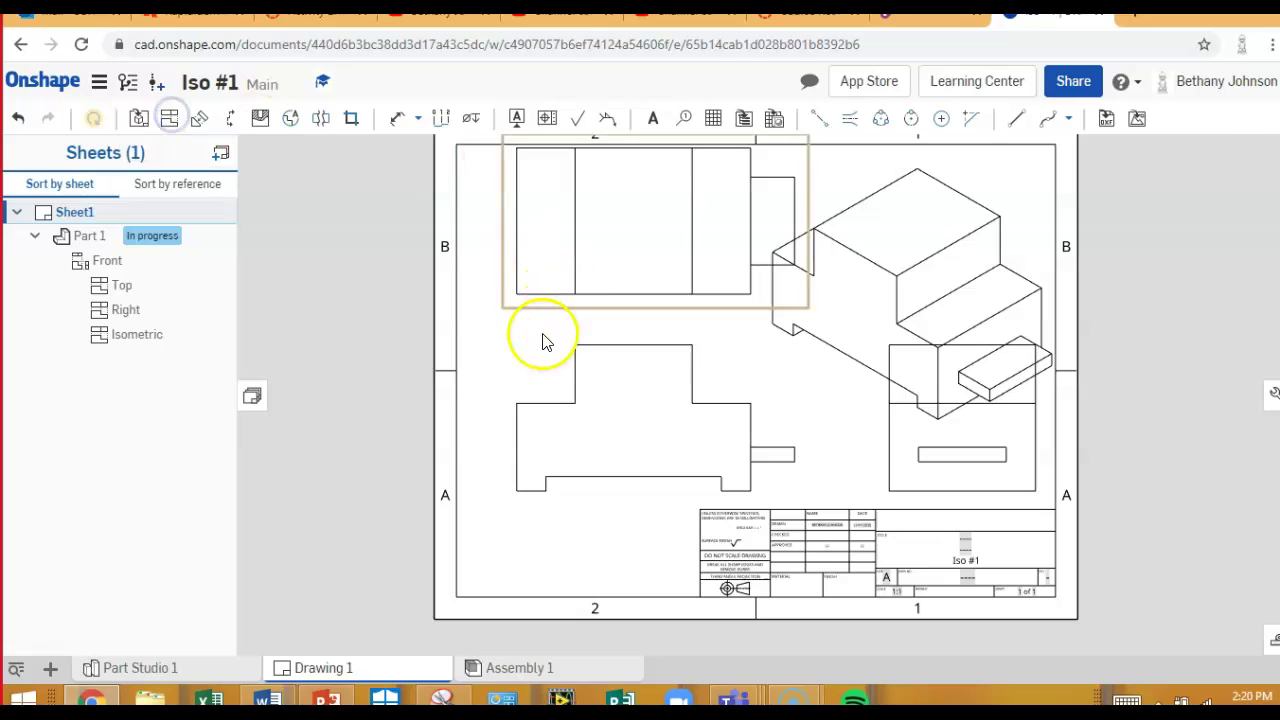
right_click(657, 410)
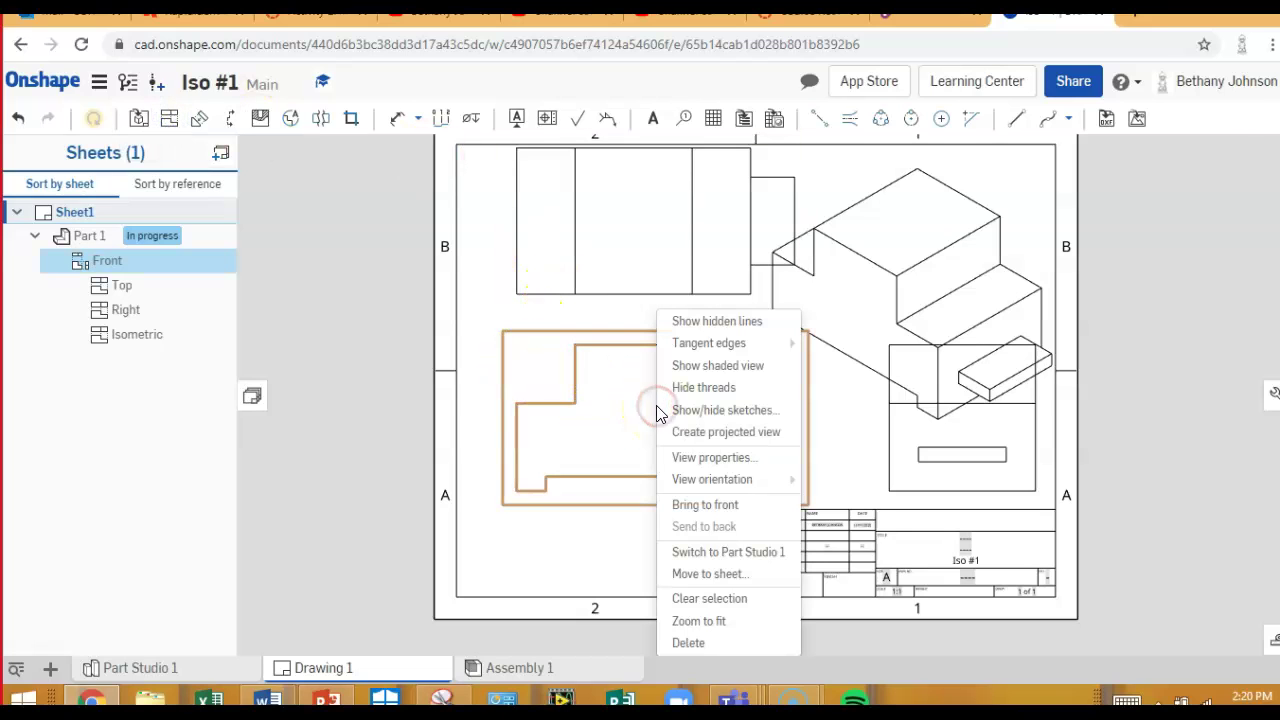
left_click(708, 458)
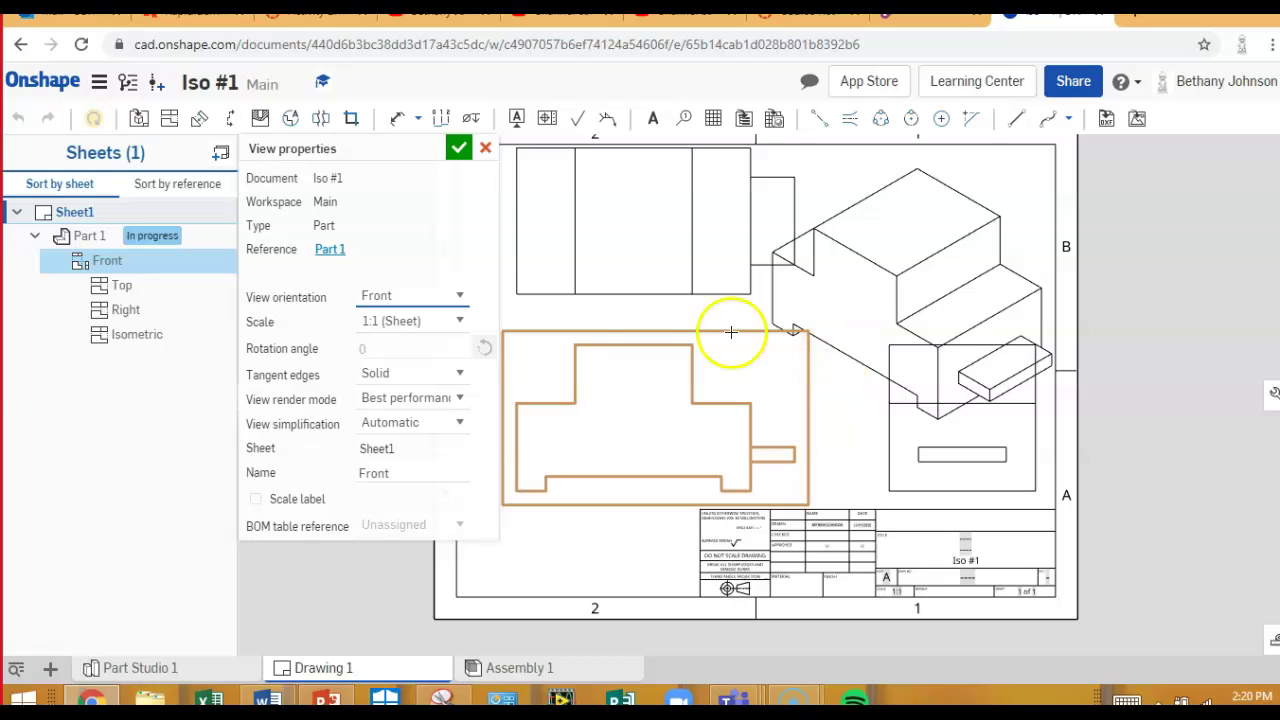
left_click(460, 322)
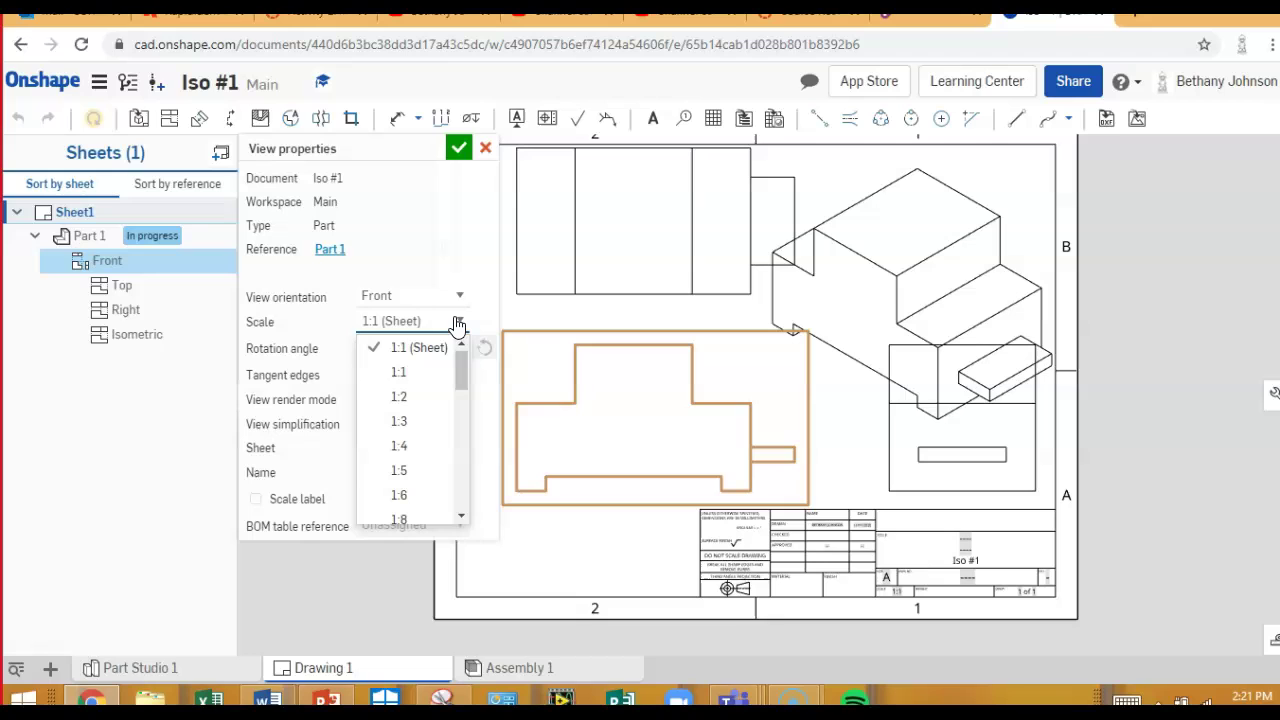
left_click(393, 397)
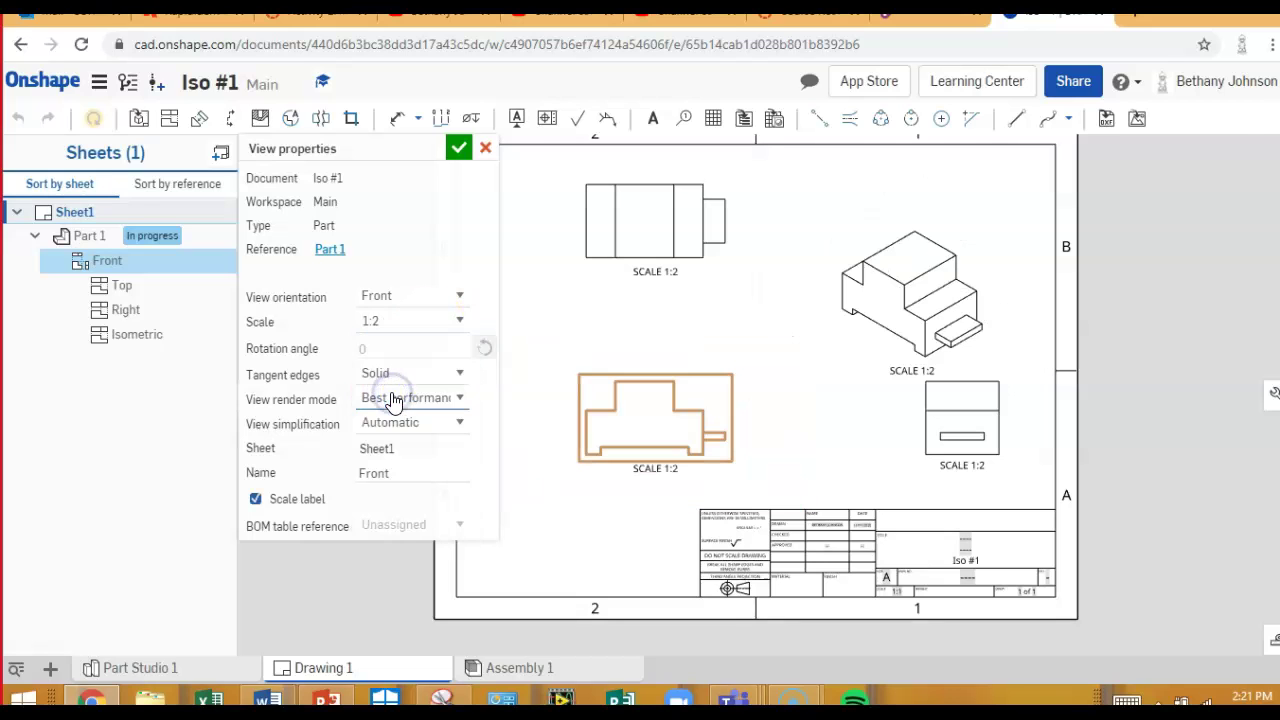
- Confirm the 1:2 scale and reposition the front and isometric views
left_click(459, 150)
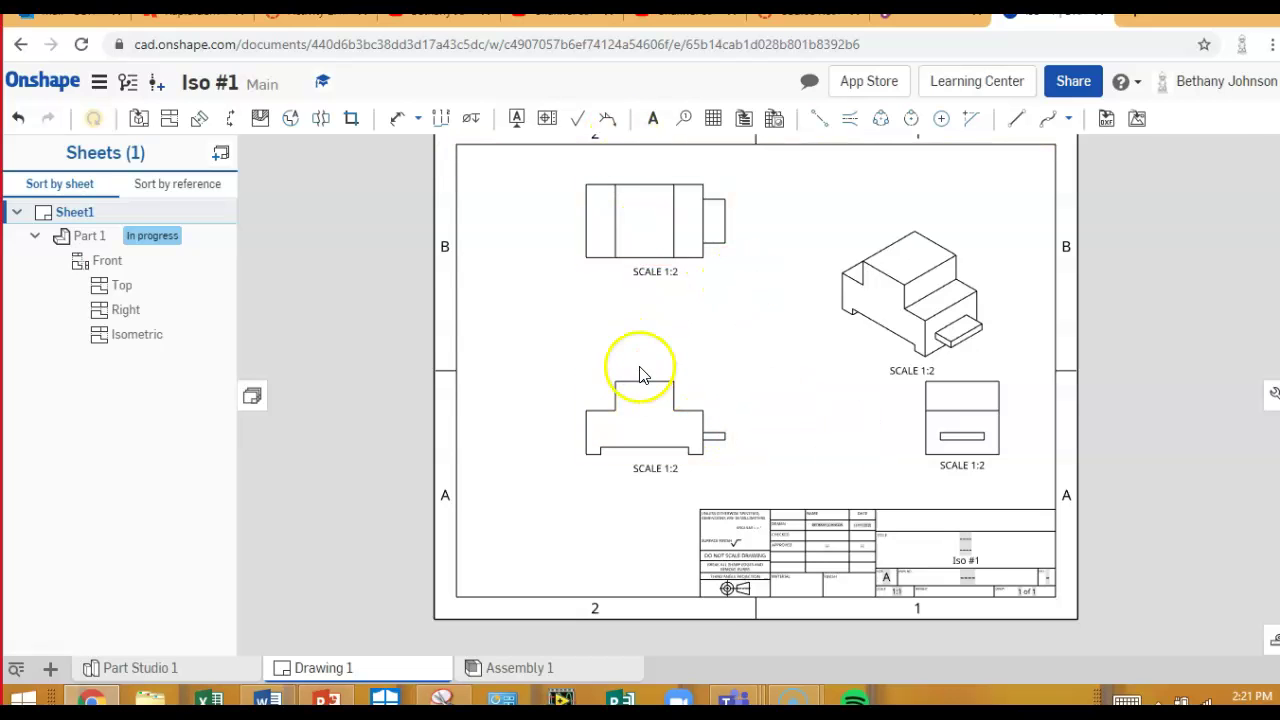
left_click_drag(629, 366, 570, 345)
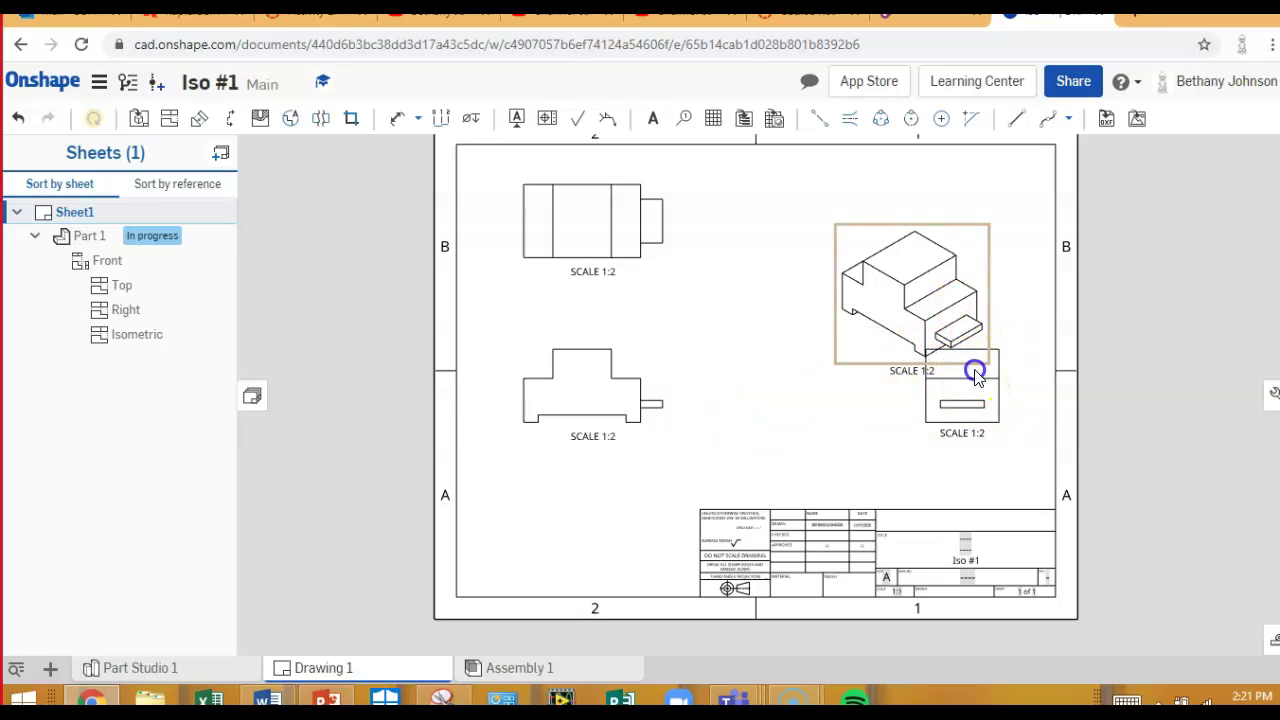
left_click_drag(975, 372, 774, 360)
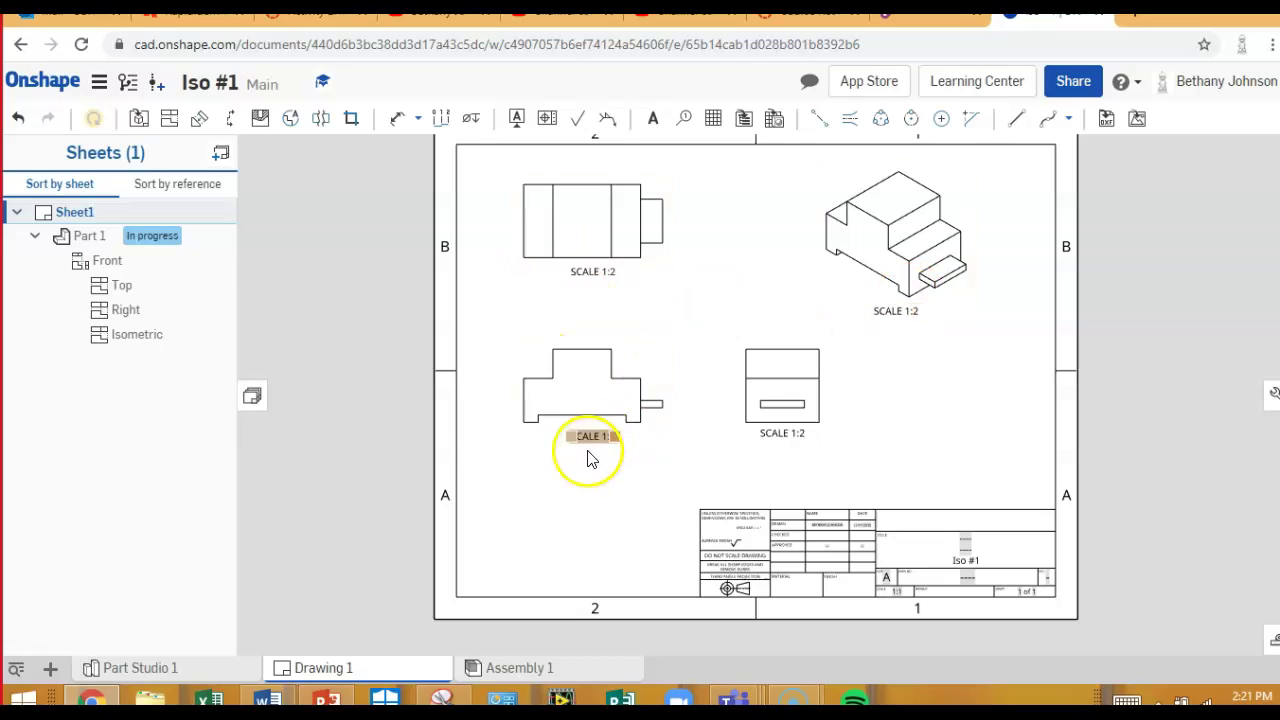
- Delete the SCALE 1:2 labels under the isometric, top, front and right views
scroll(977, 334, "up", 2)
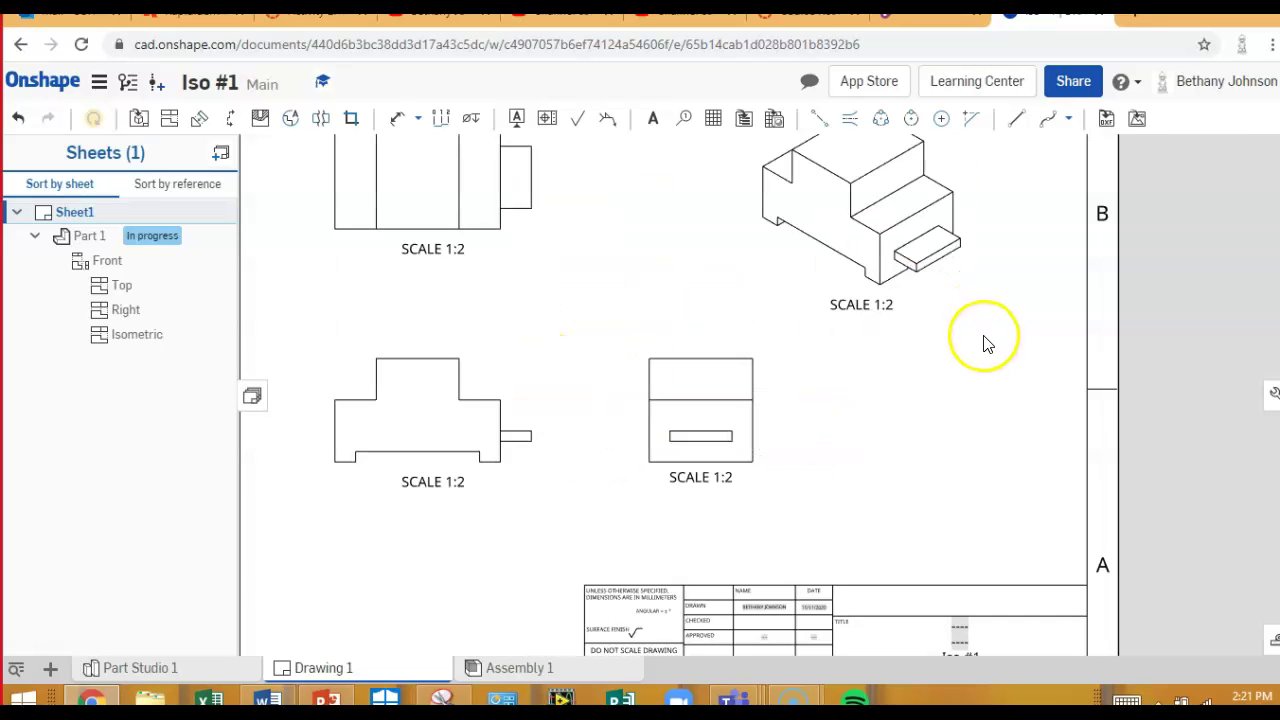
right_click(860, 314)
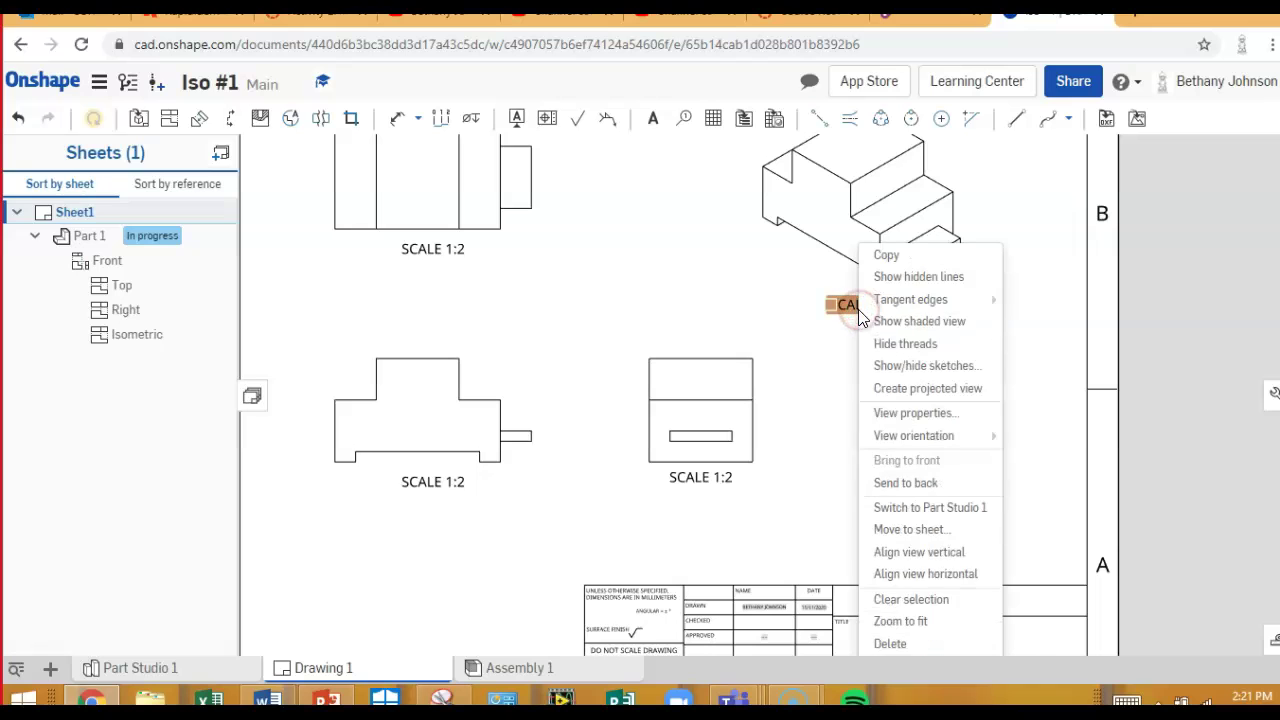
left_click(893, 643)
right_click(440, 258)
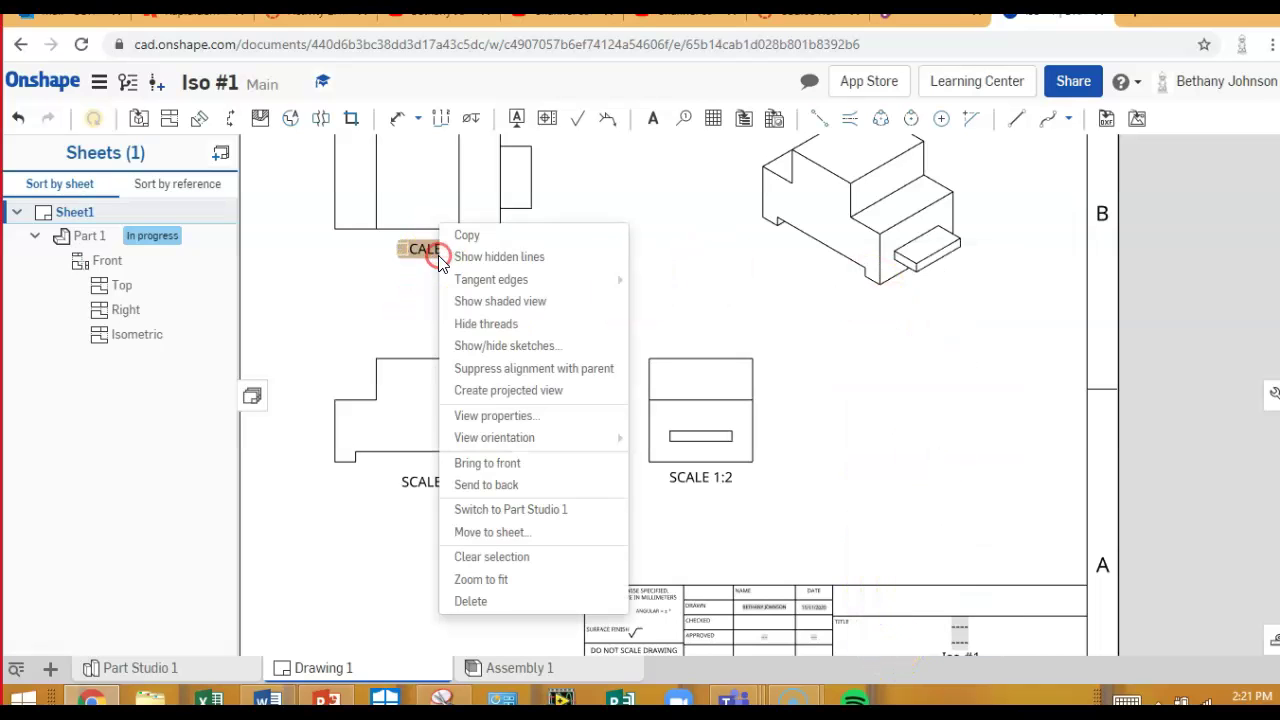
left_click(470, 601)
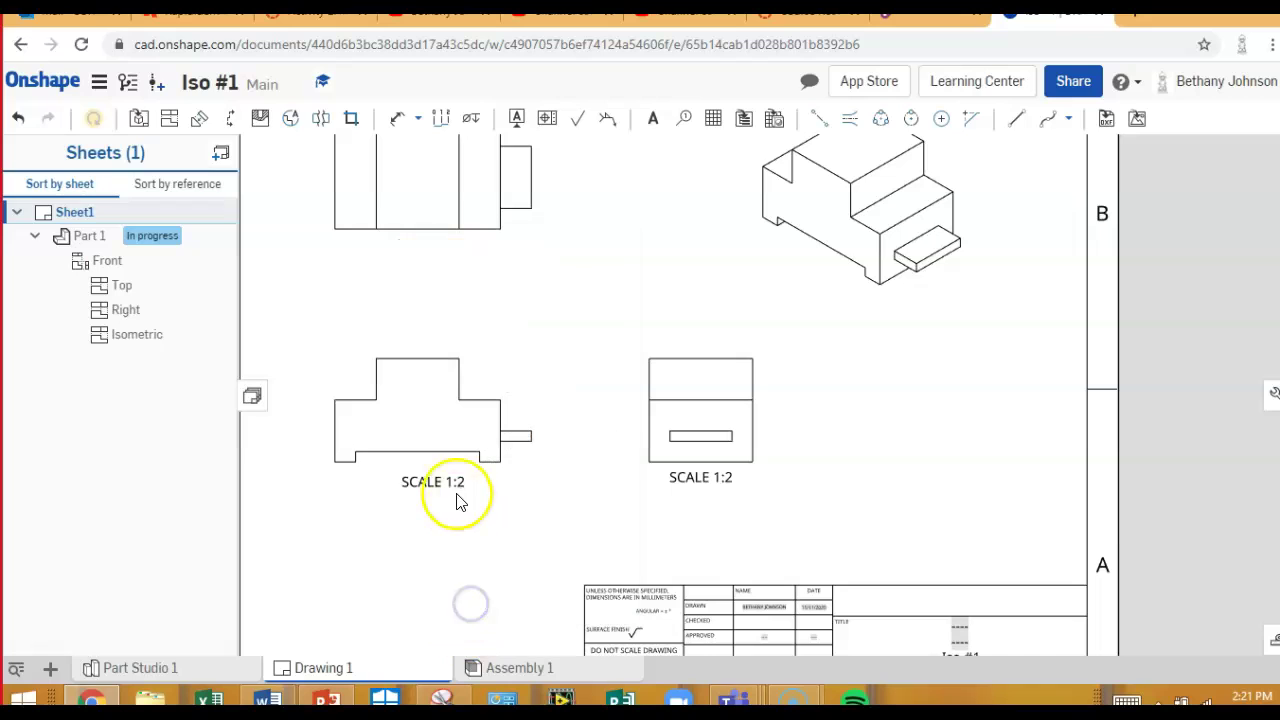
left_click(443, 481)
right_click(443, 481)
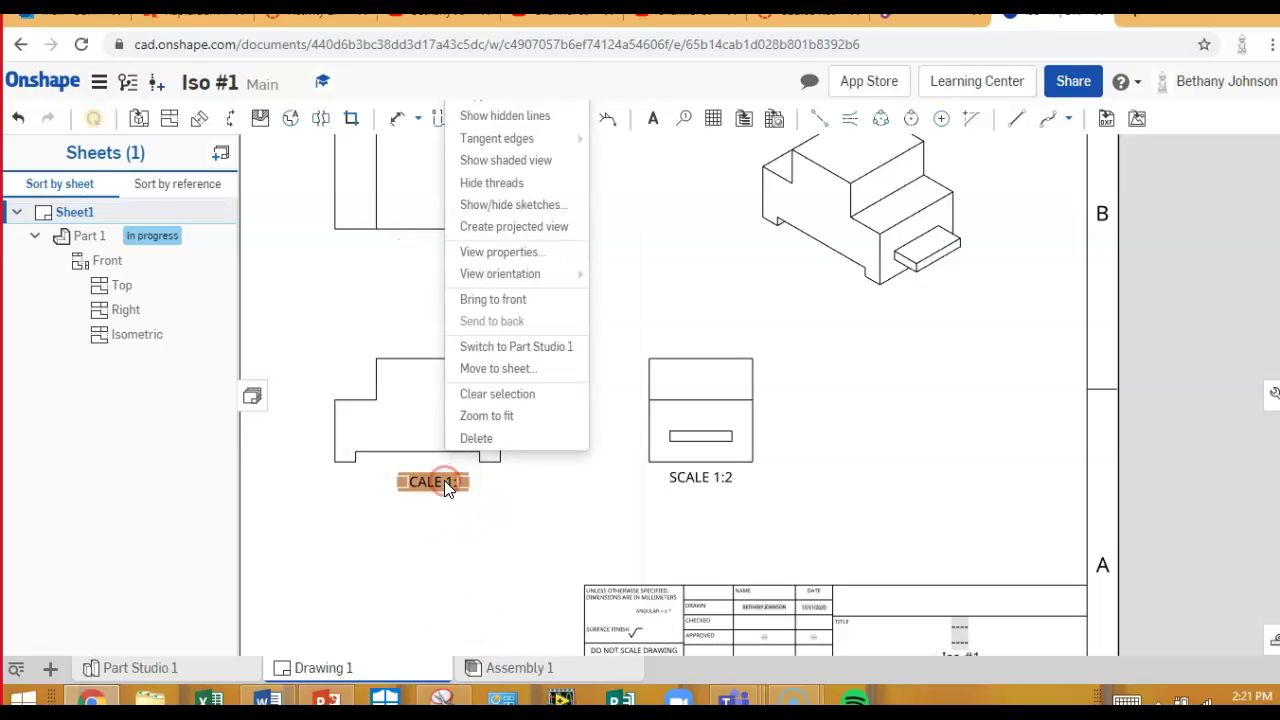
left_click(506, 438)
left_click(705, 480)
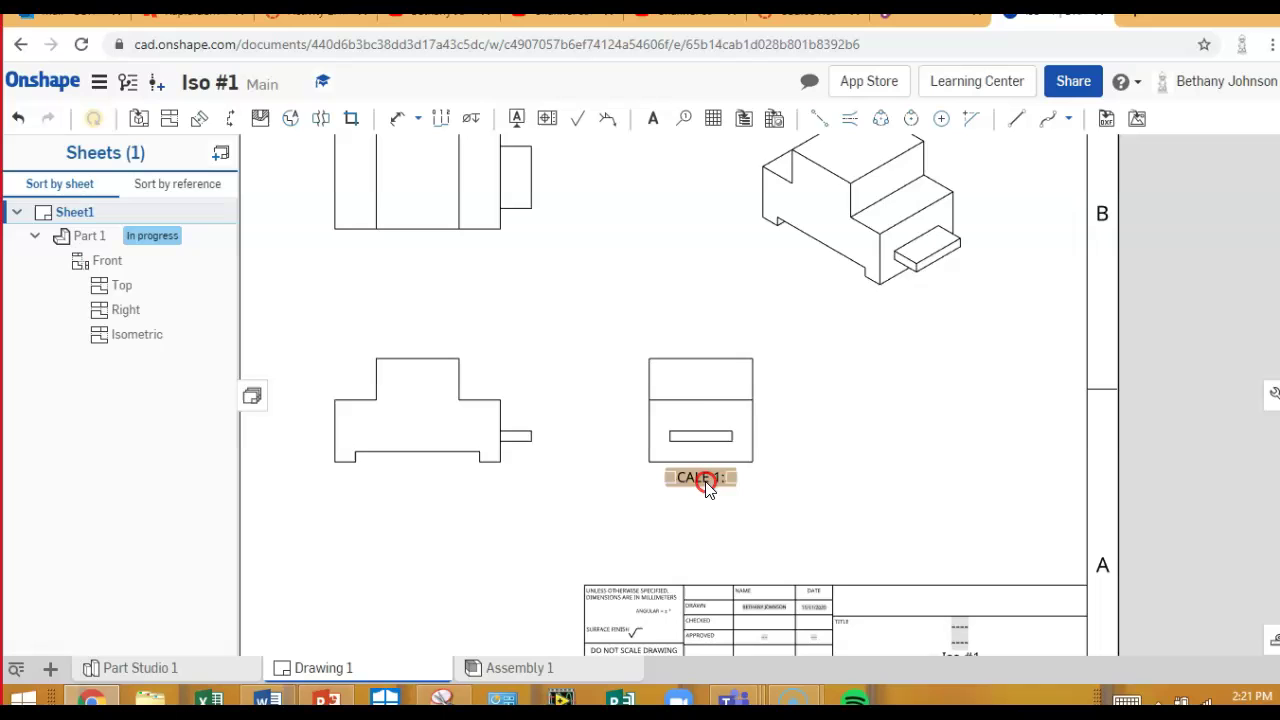
right_click(705, 482)
left_click(745, 431)
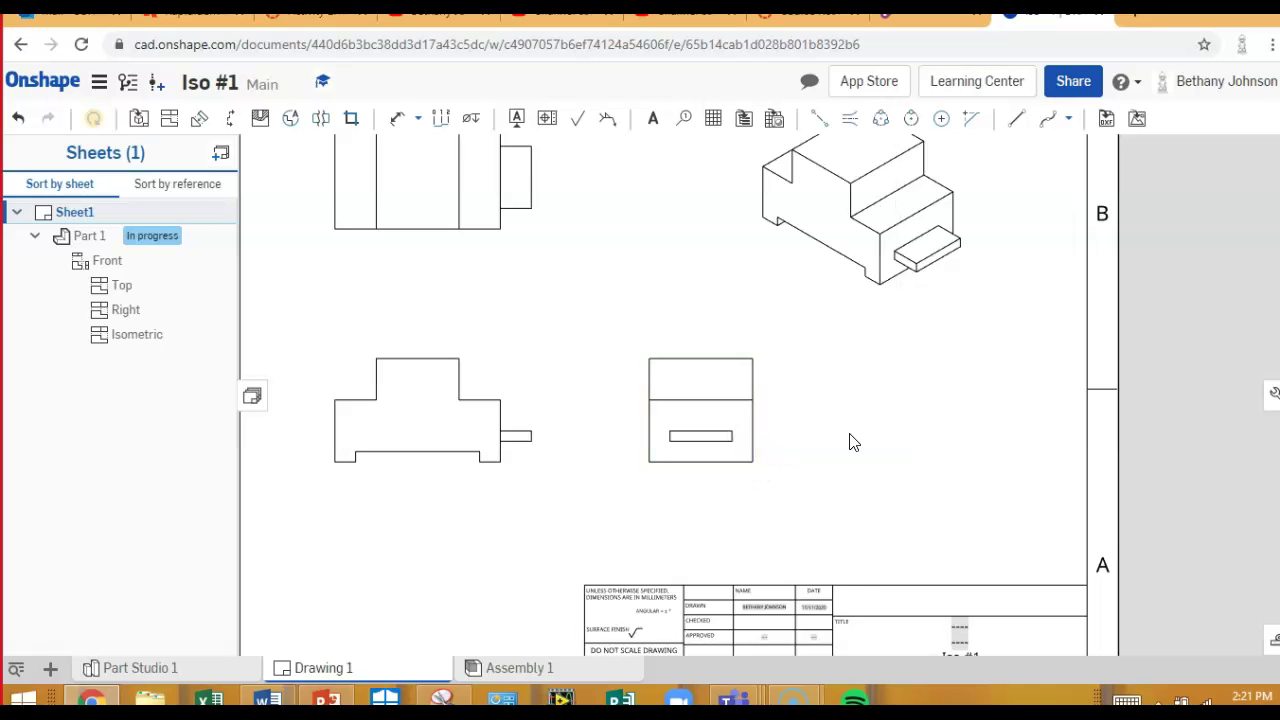
scroll(851, 442, "down", 1)
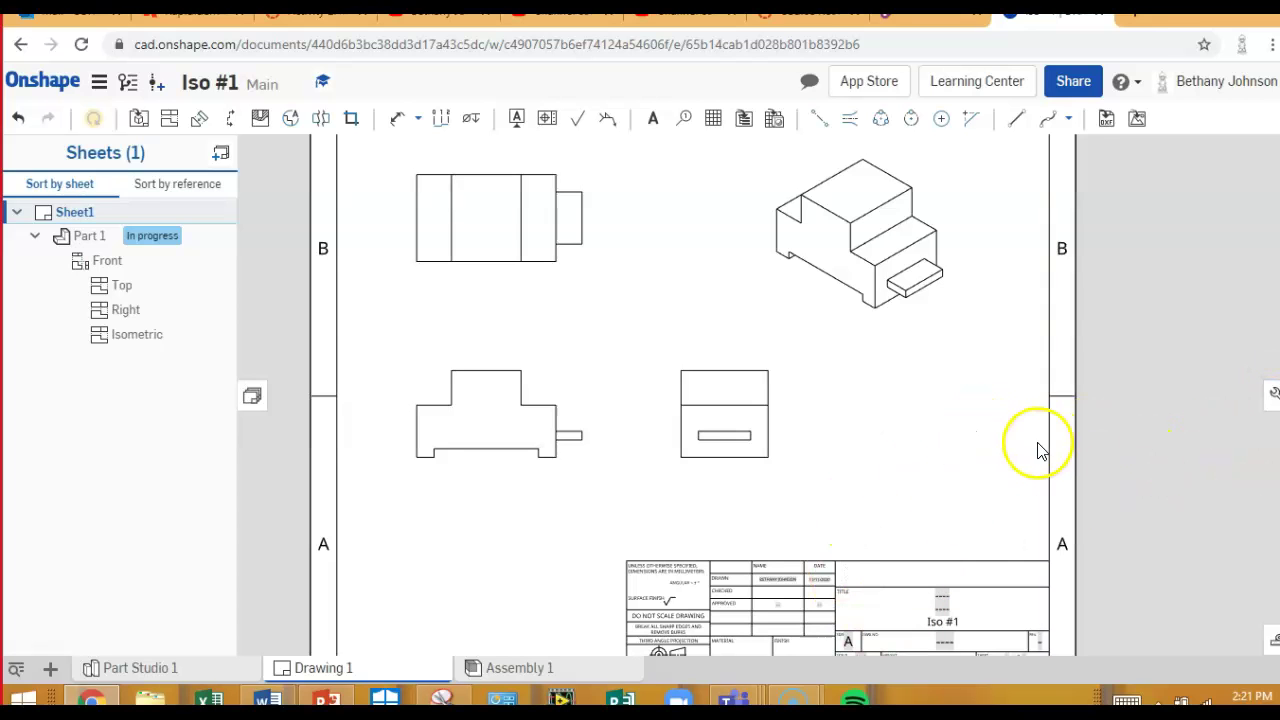
- Edit the title block's SCALE note to read 1:2 instead of 1:1
right_click_drag(1146, 465, 1134, 263)
scroll(885, 545, "down", 1)
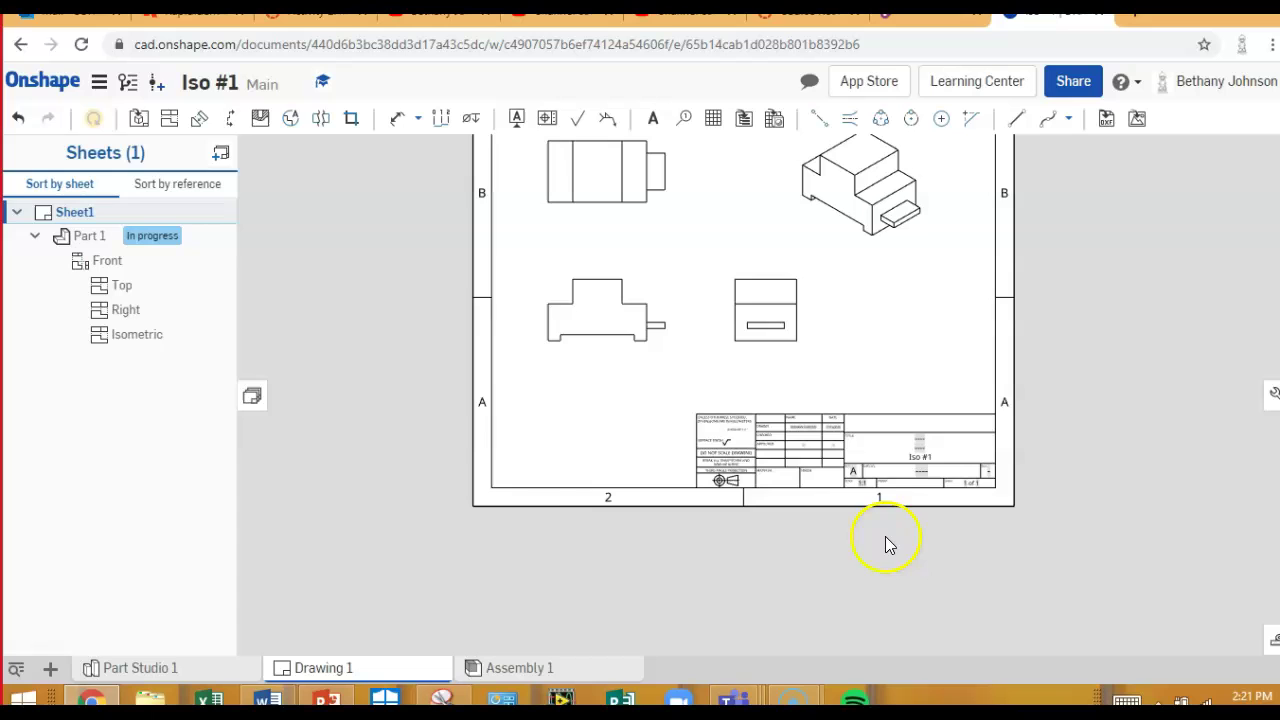
scroll(878, 503, "up", 5)
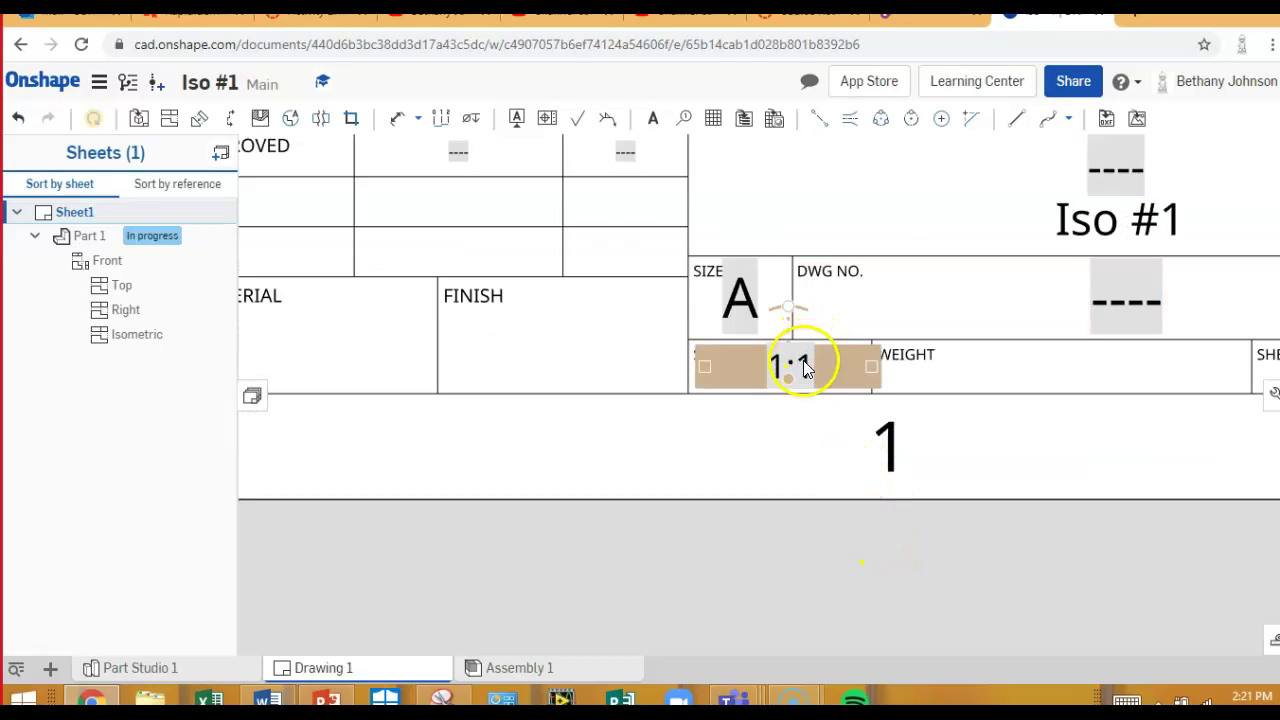
double_click(803, 366)
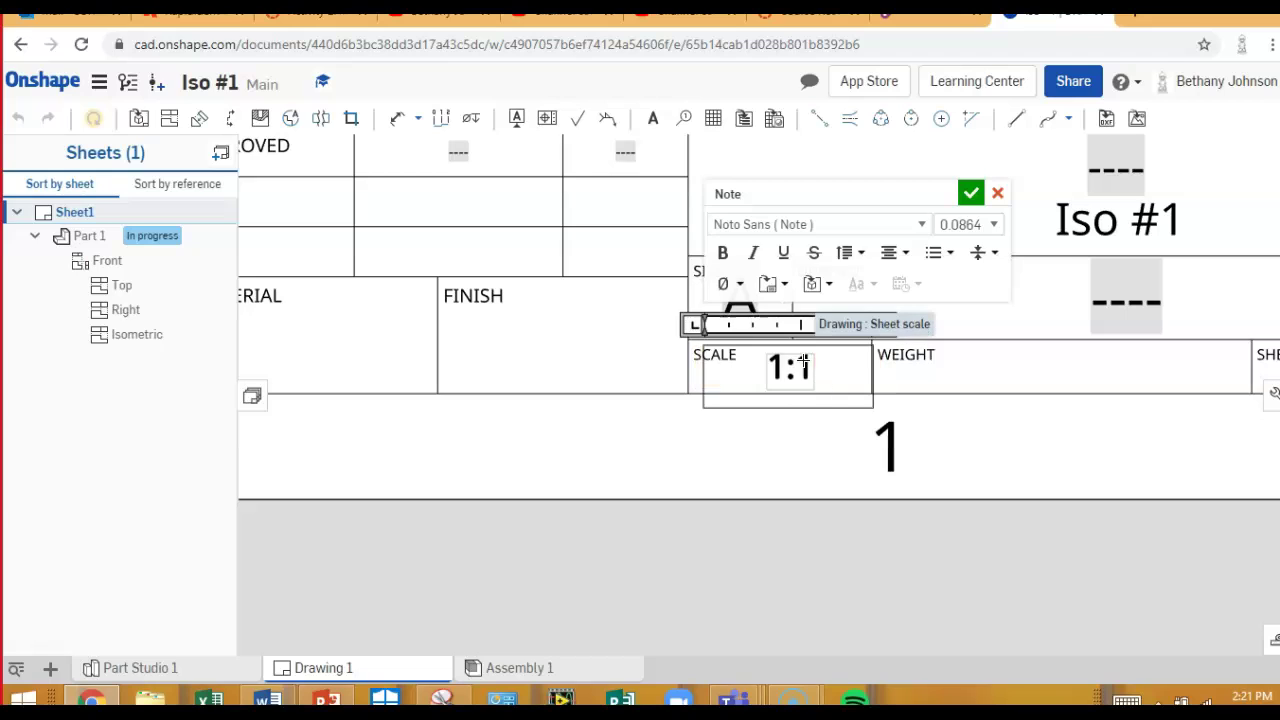
left_click(801, 368)
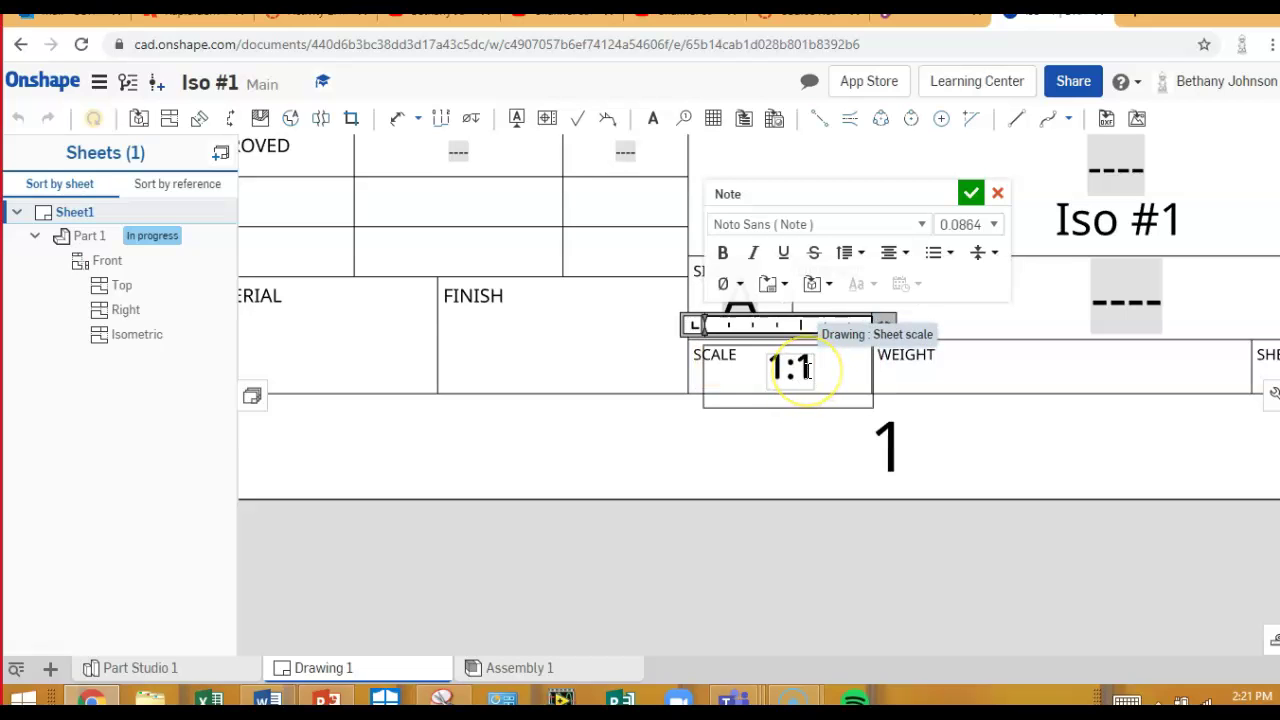
key("BackSpace")
key("BackSpace")
key("BackSpace")
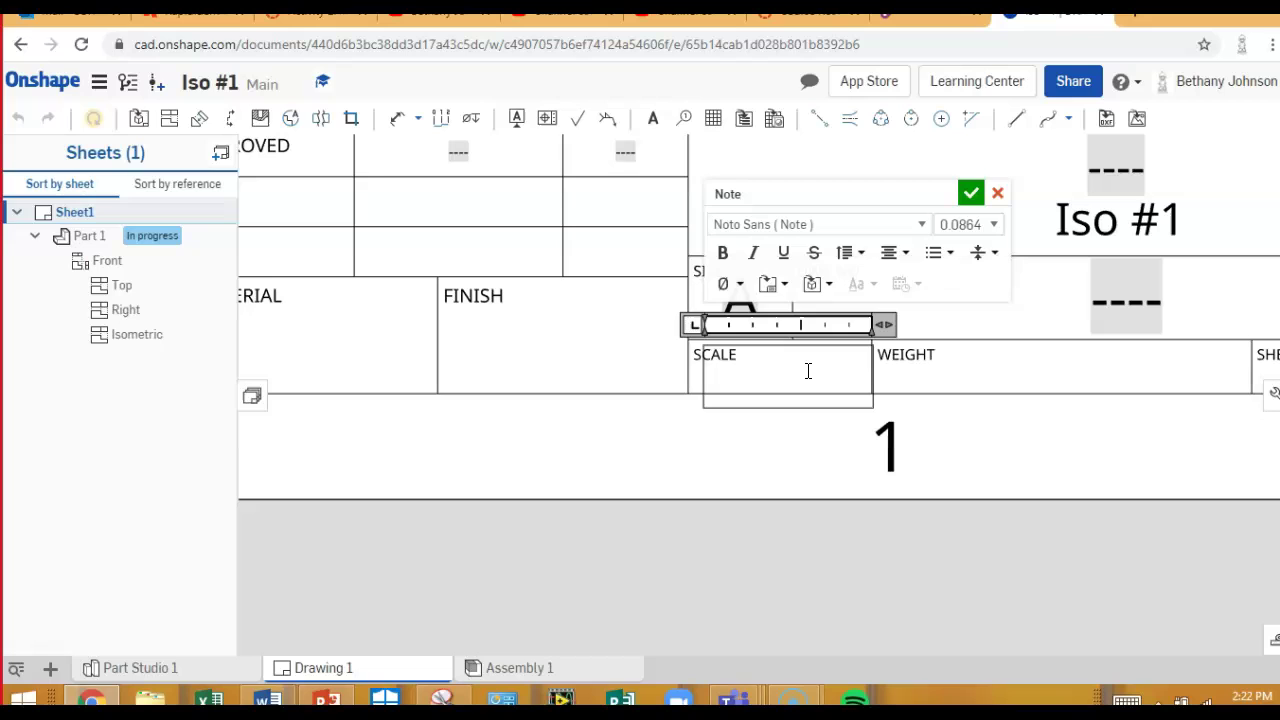
type("1:2")
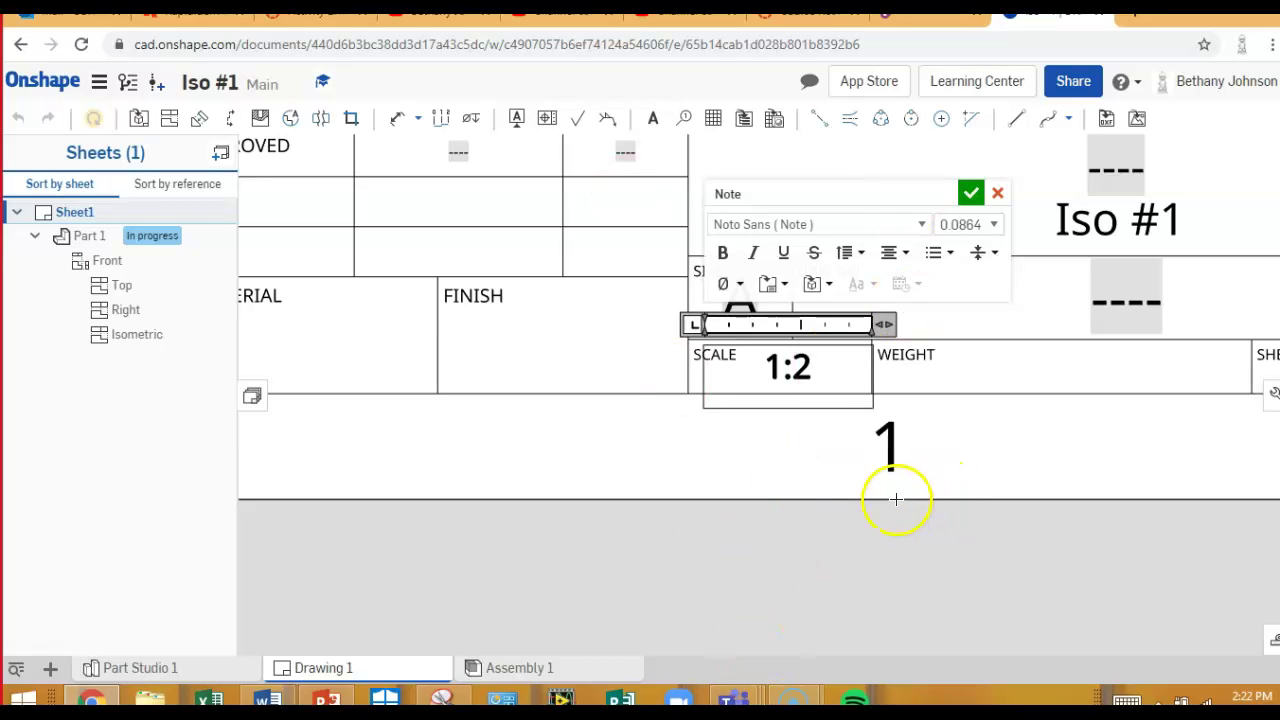
left_click(811, 495)
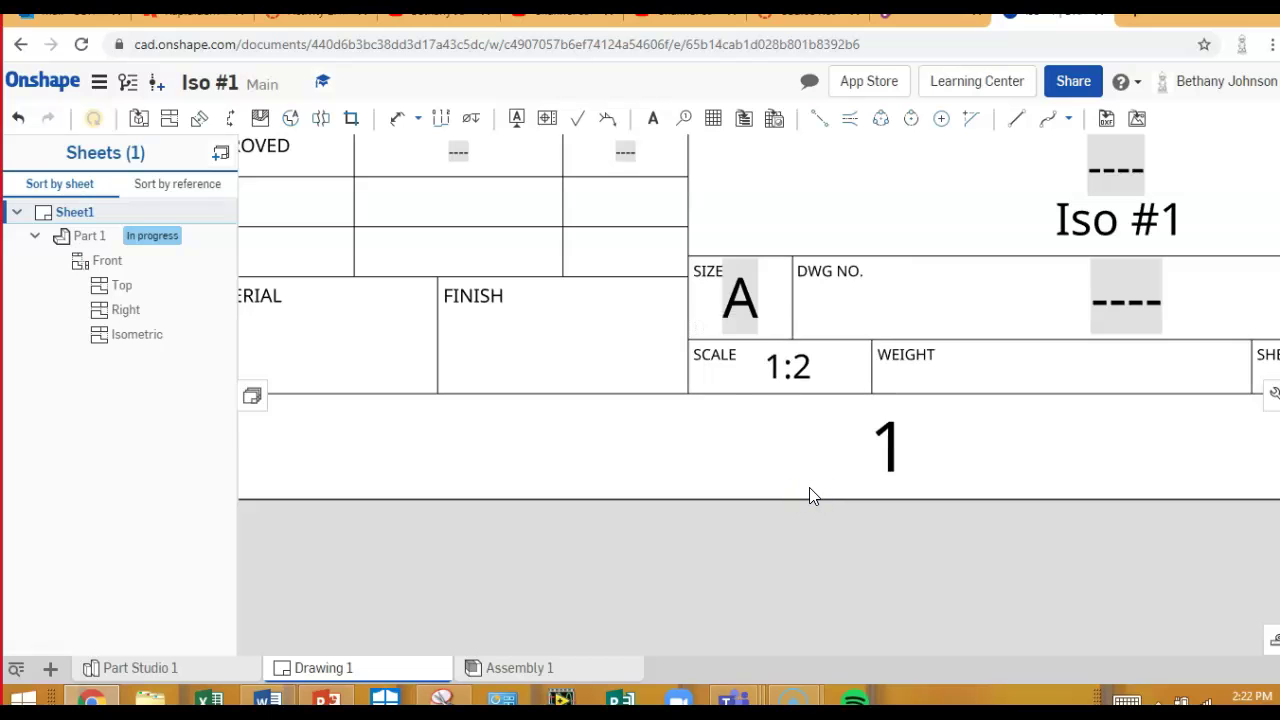
scroll(813, 492, "up", 3)
scroll(812, 495, "down", 6)
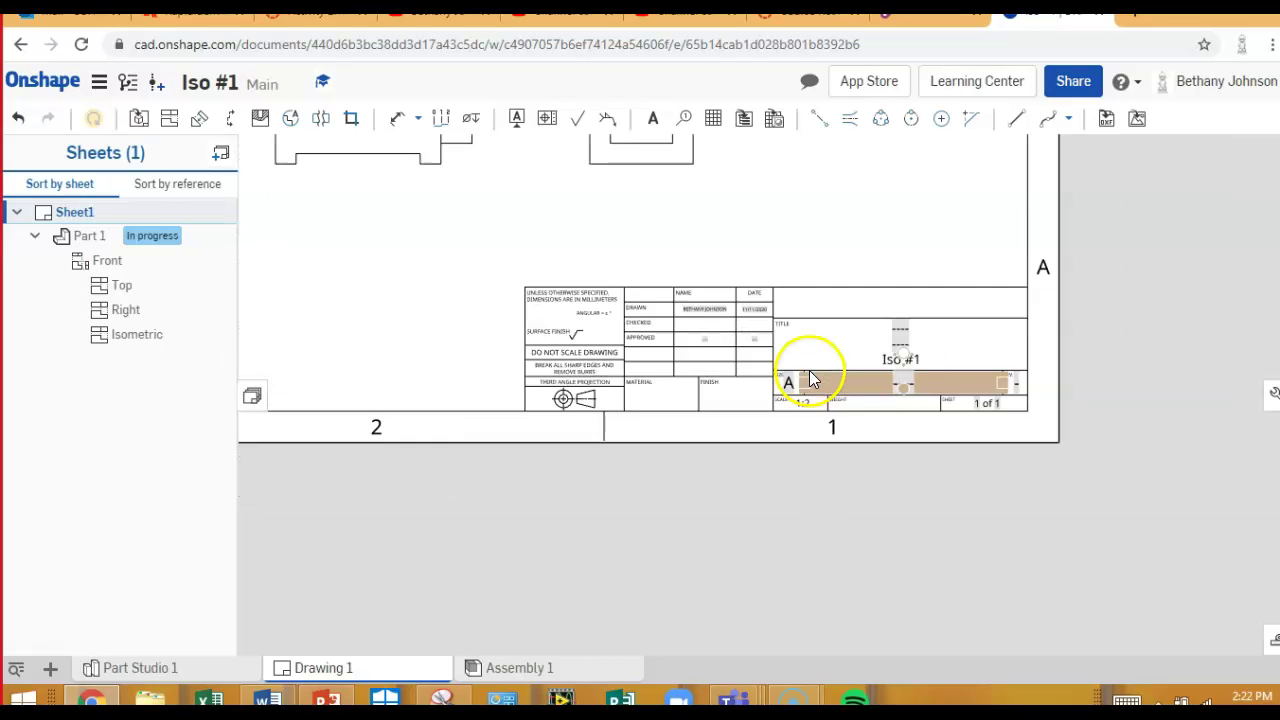
- Add a vertical 2.5 height dimension to the right of the right-side view
right_click_drag(851, 251, 881, 434)
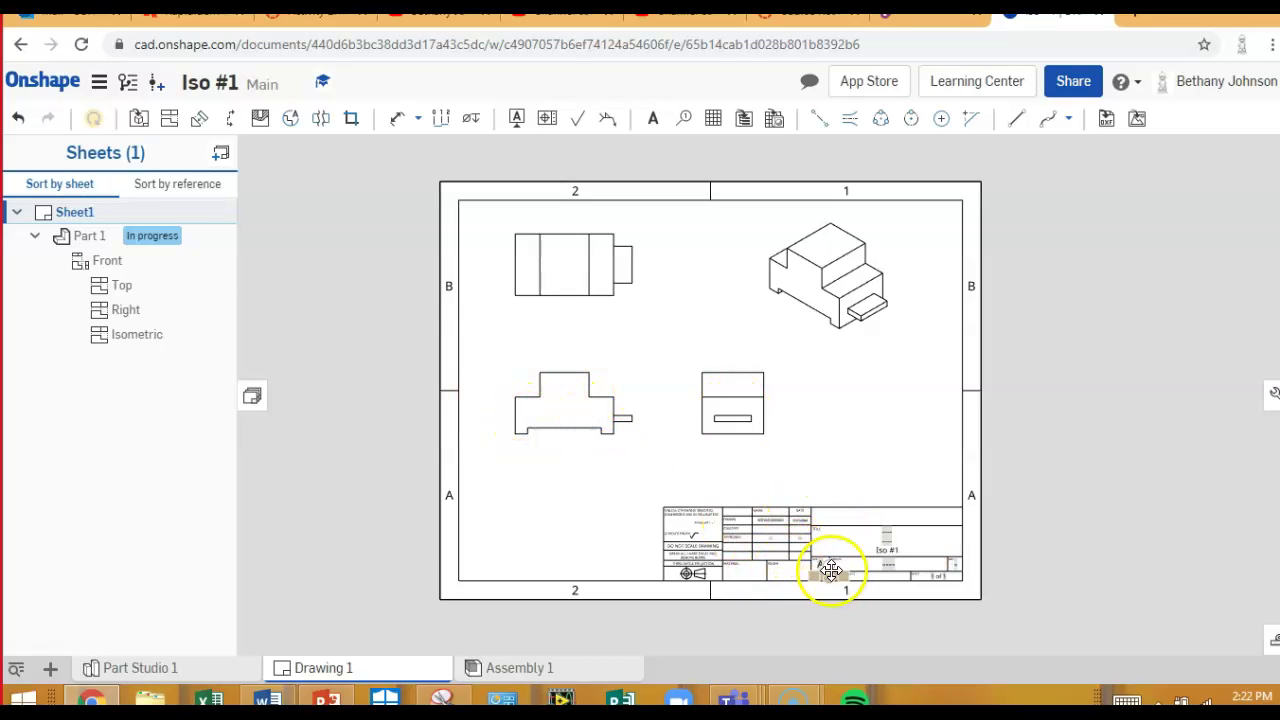
scroll(551, 506, "up", 3)
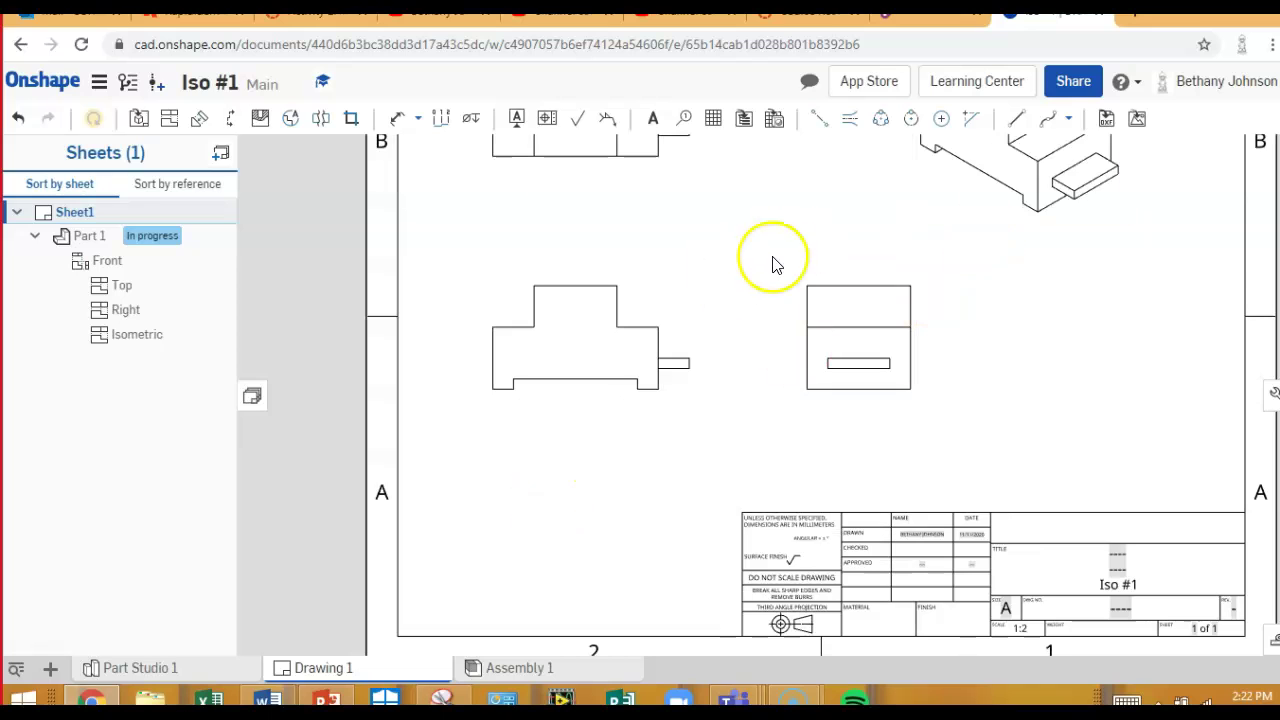
left_click(393, 116)
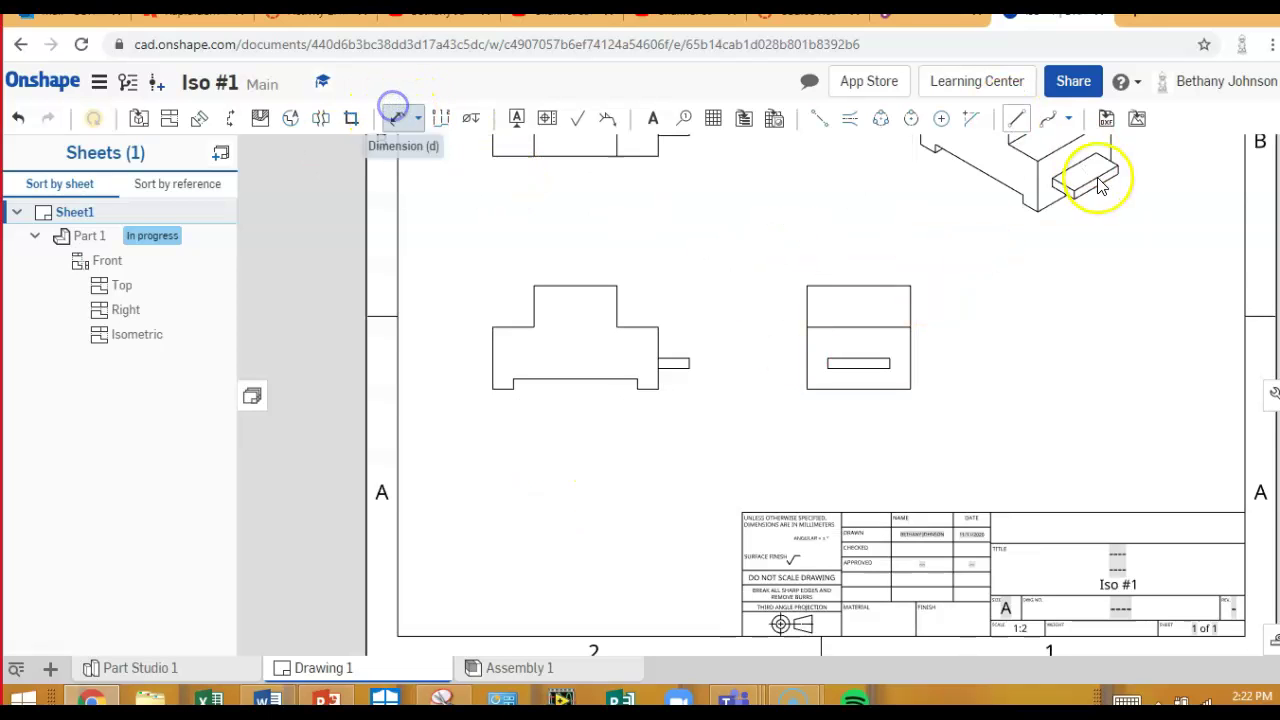
left_click(913, 290)
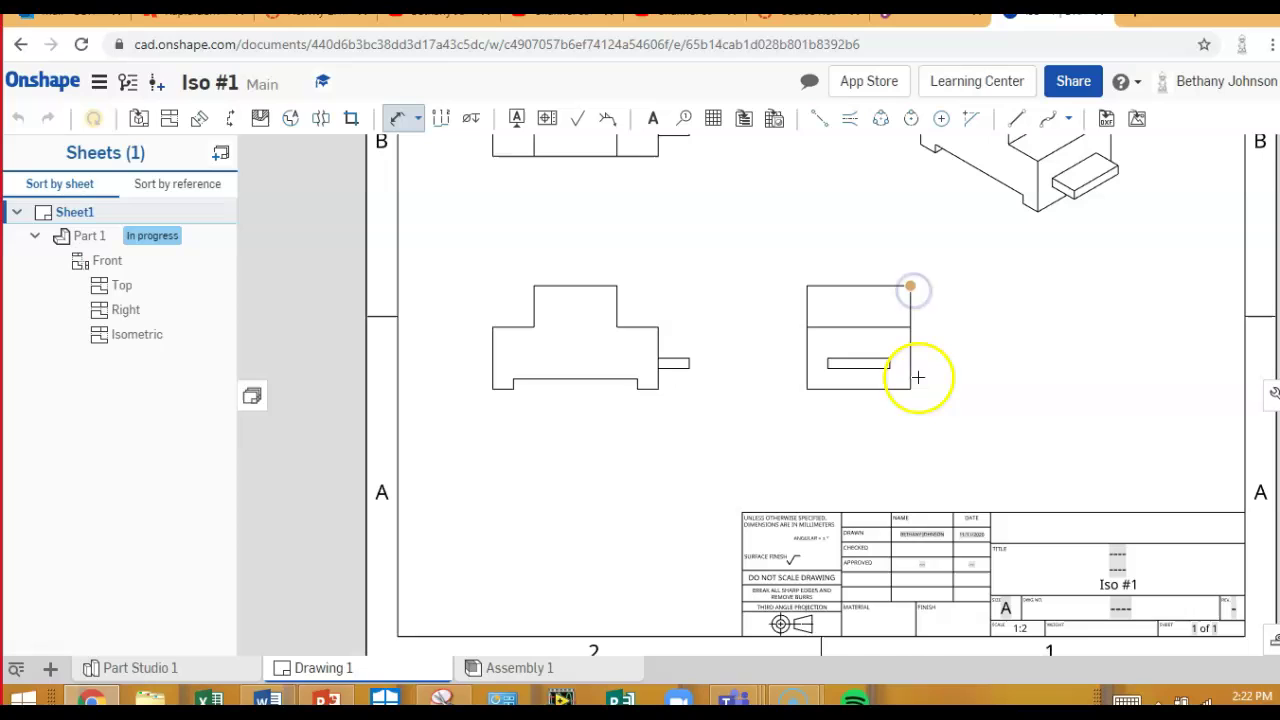
left_click_drag(913, 388, 968, 337)
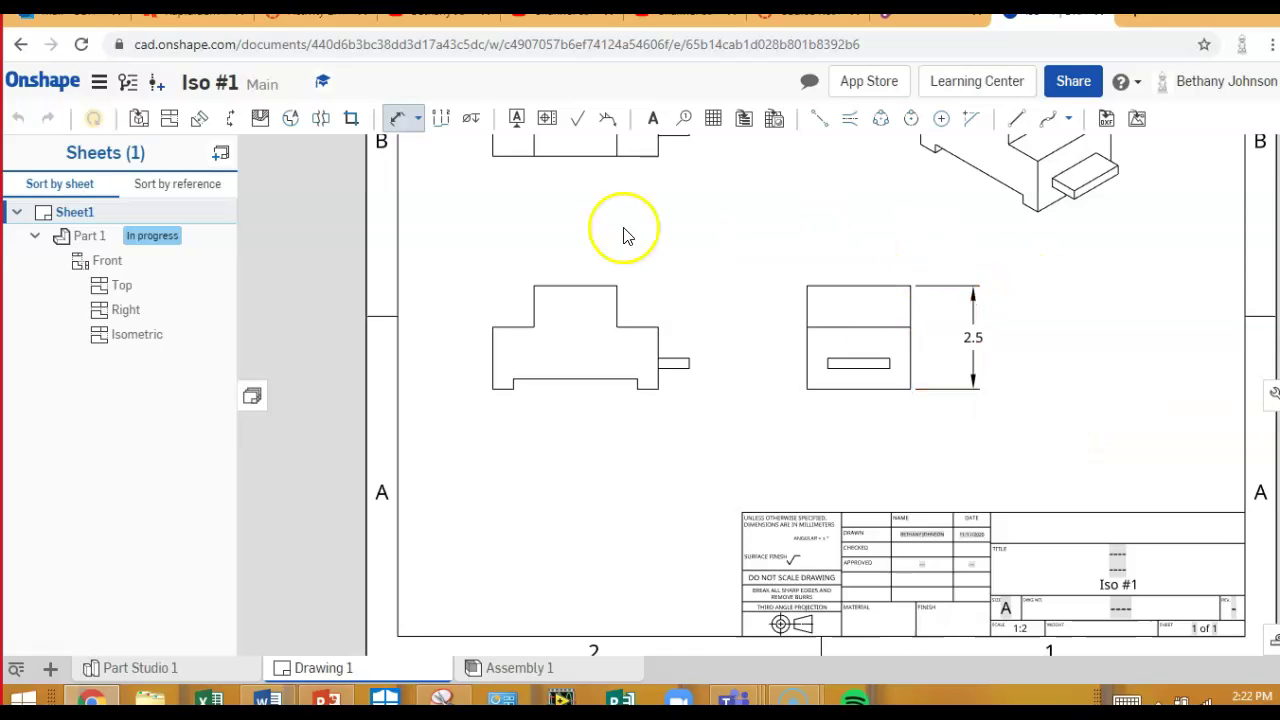
key("Escape")
left_click(968, 342)
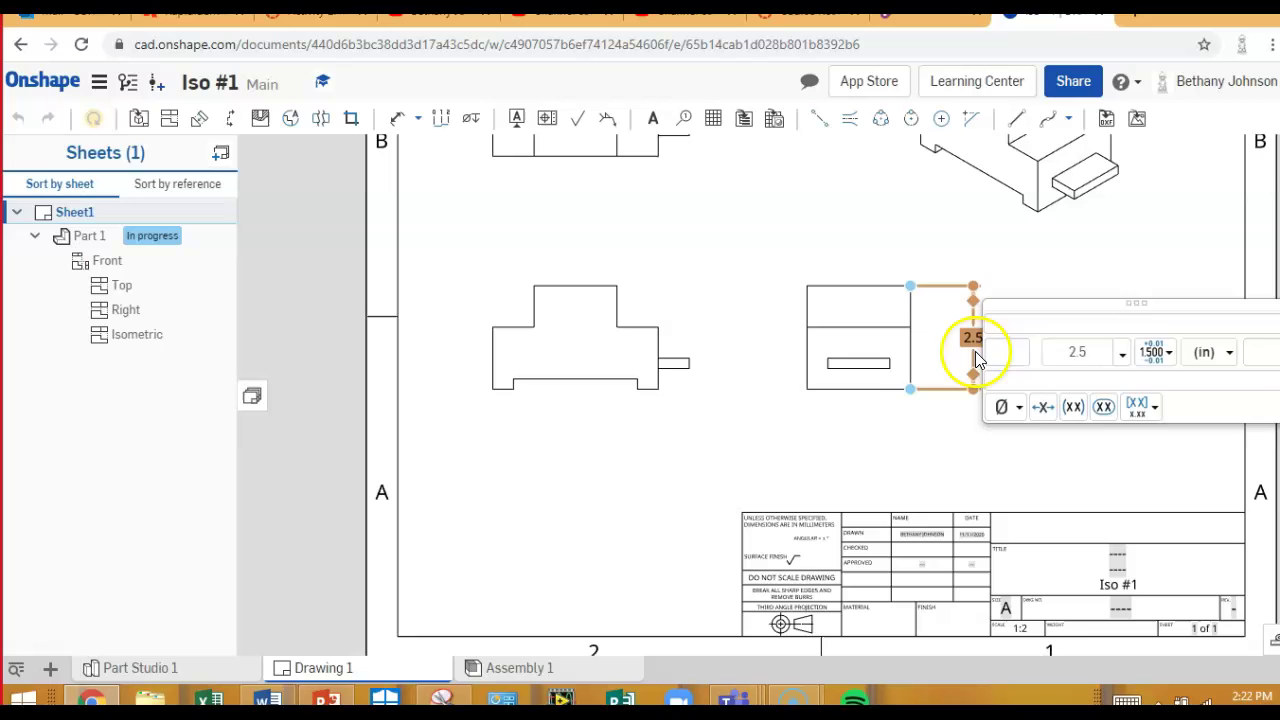
key("d")
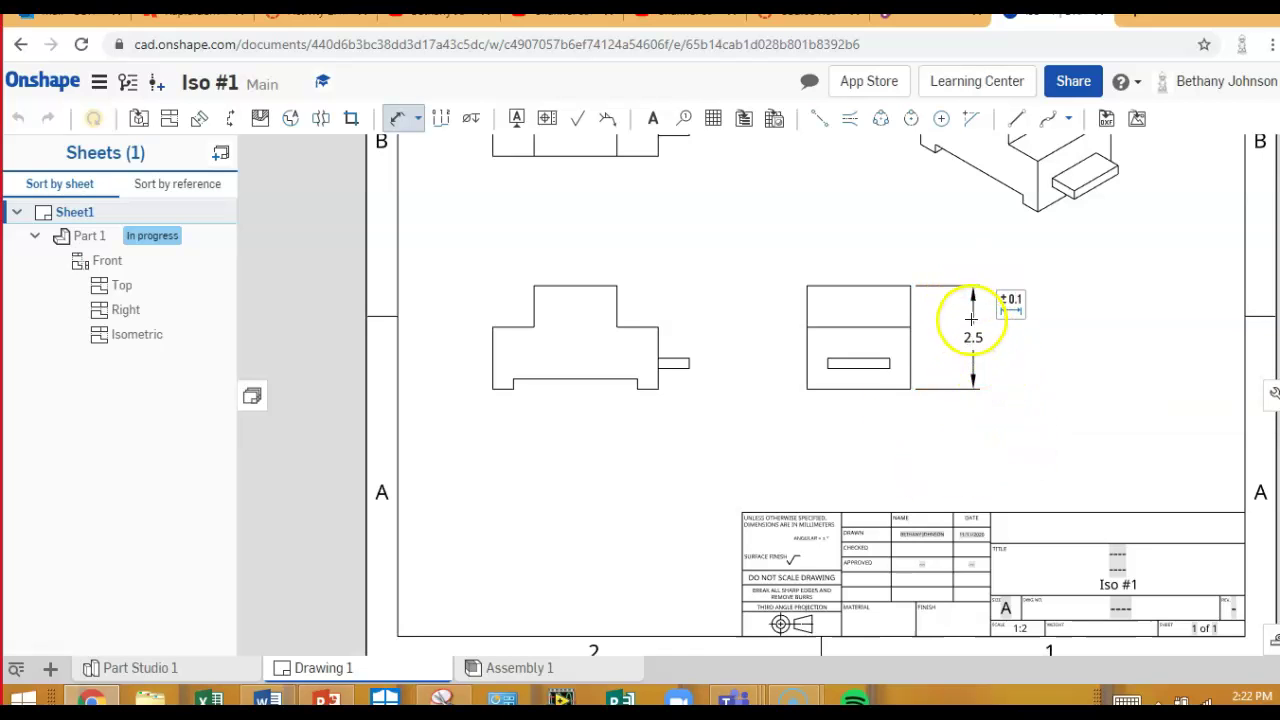
left_click(861, 337)
key("Escape")
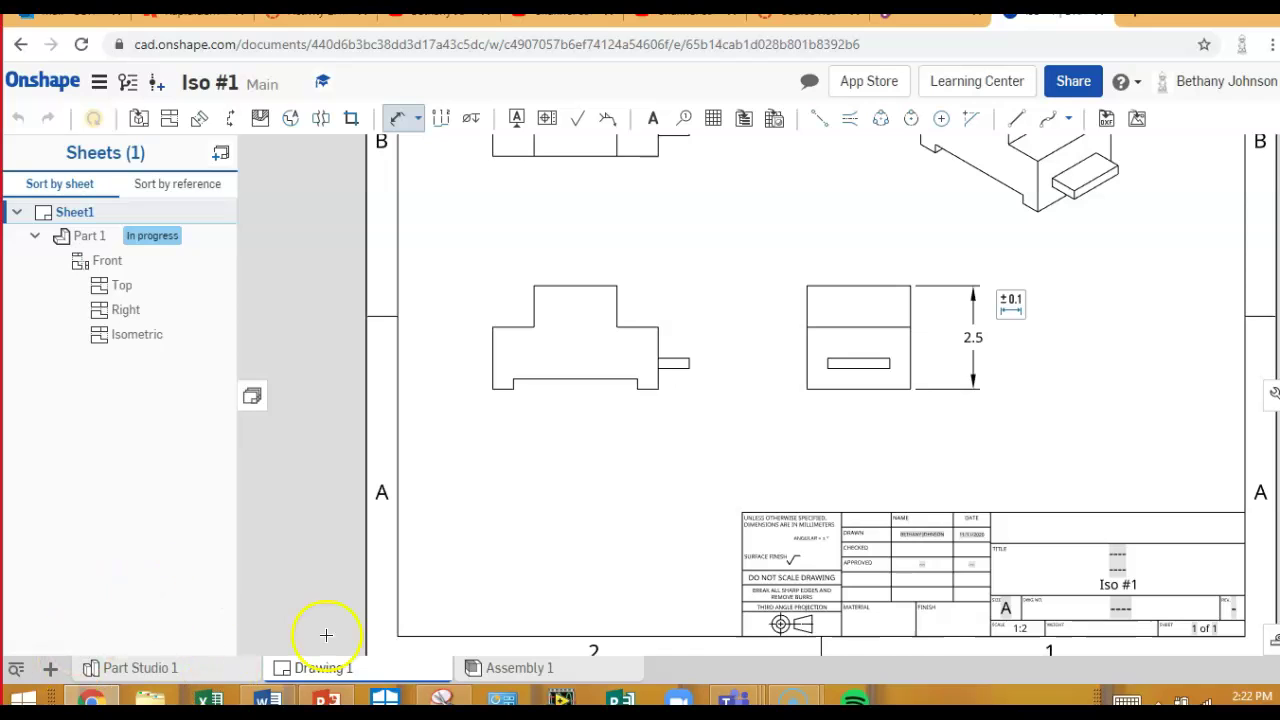
left_click(145, 670)
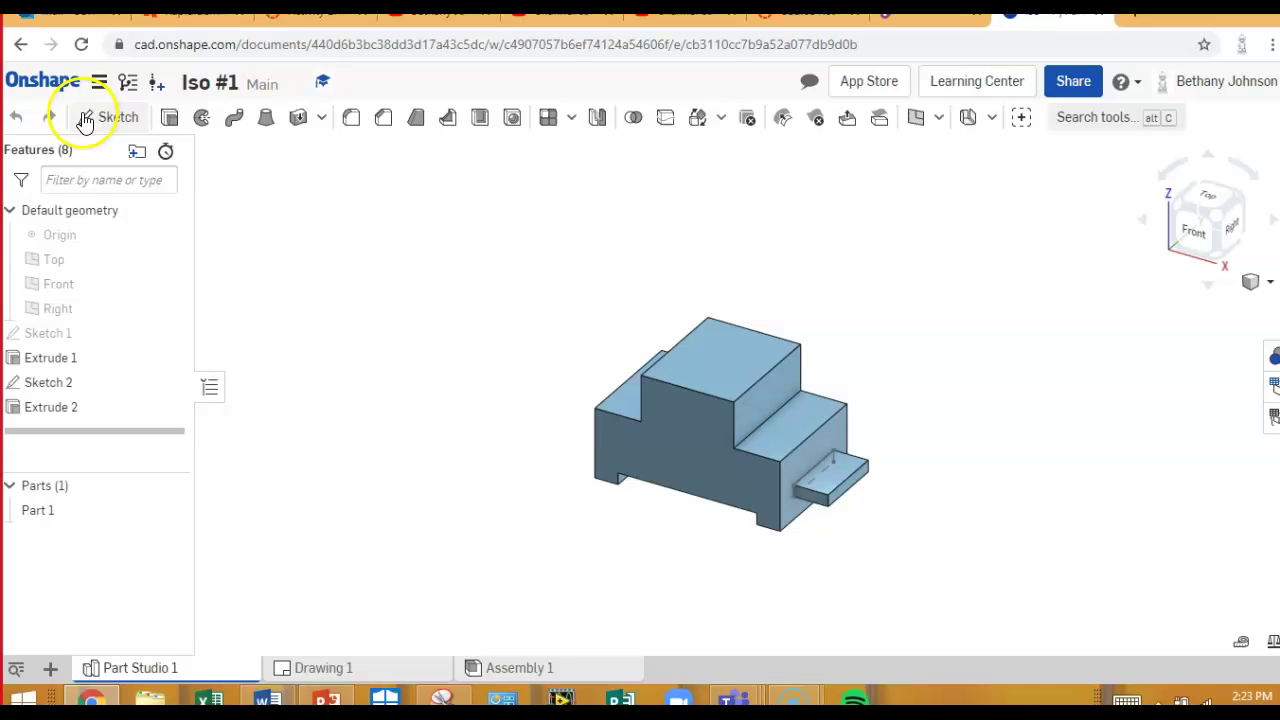
left_click(99, 81)
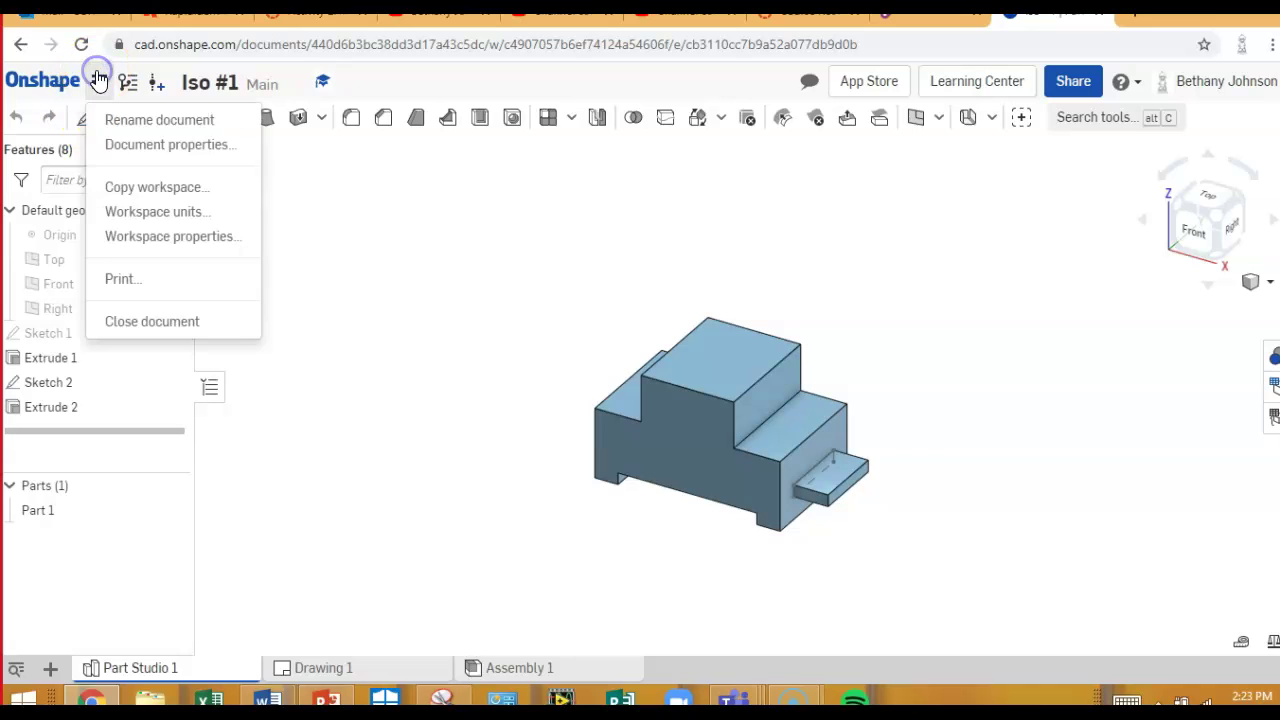
left_click(189, 211)
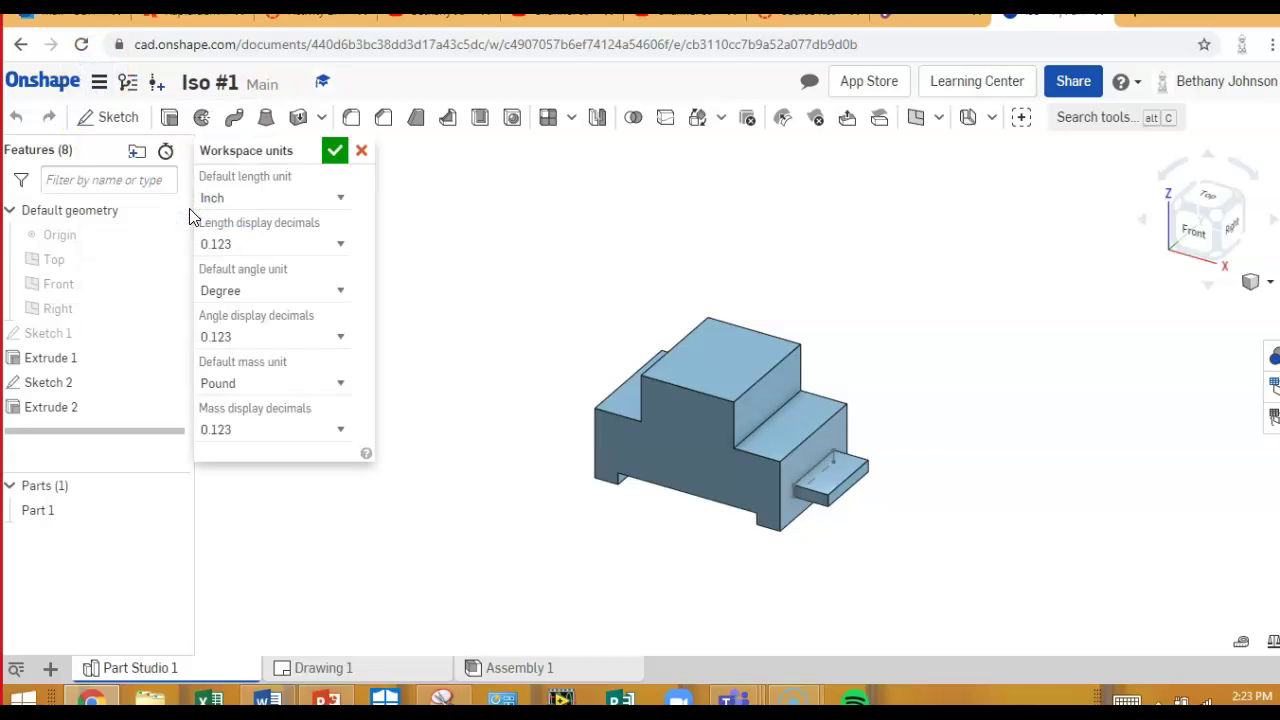
left_click(334, 150)
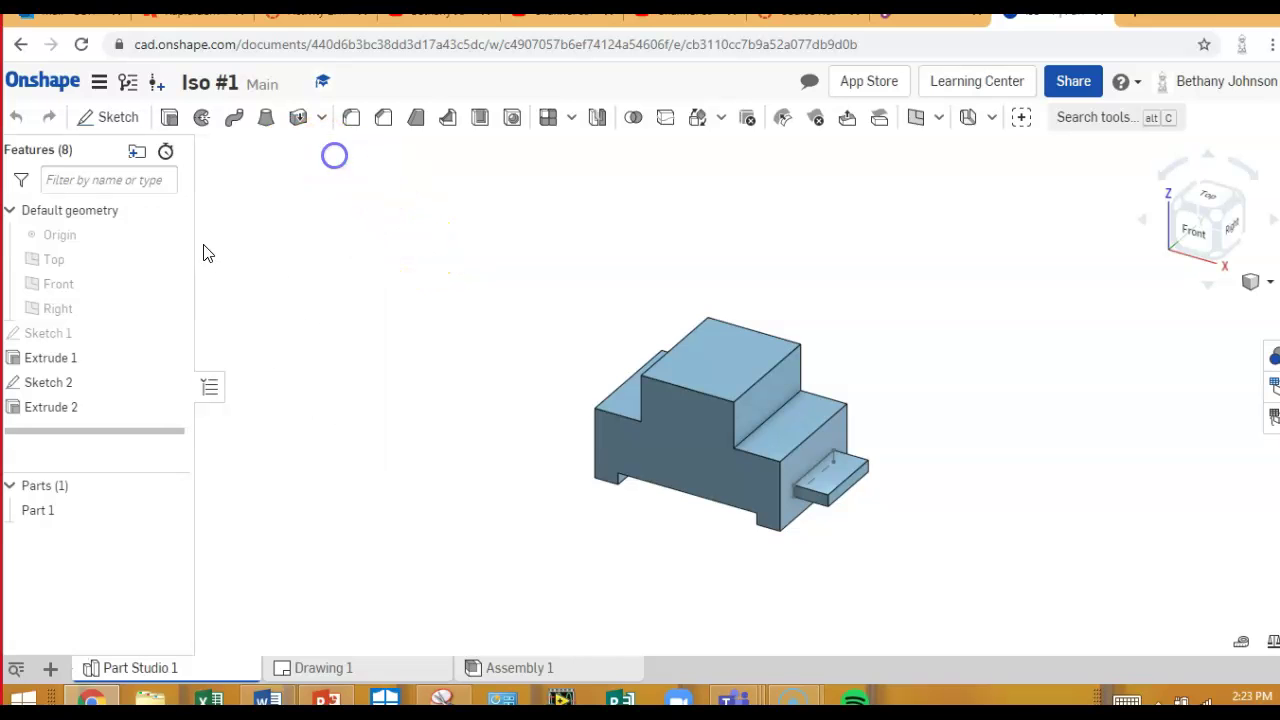
left_click(323, 668)
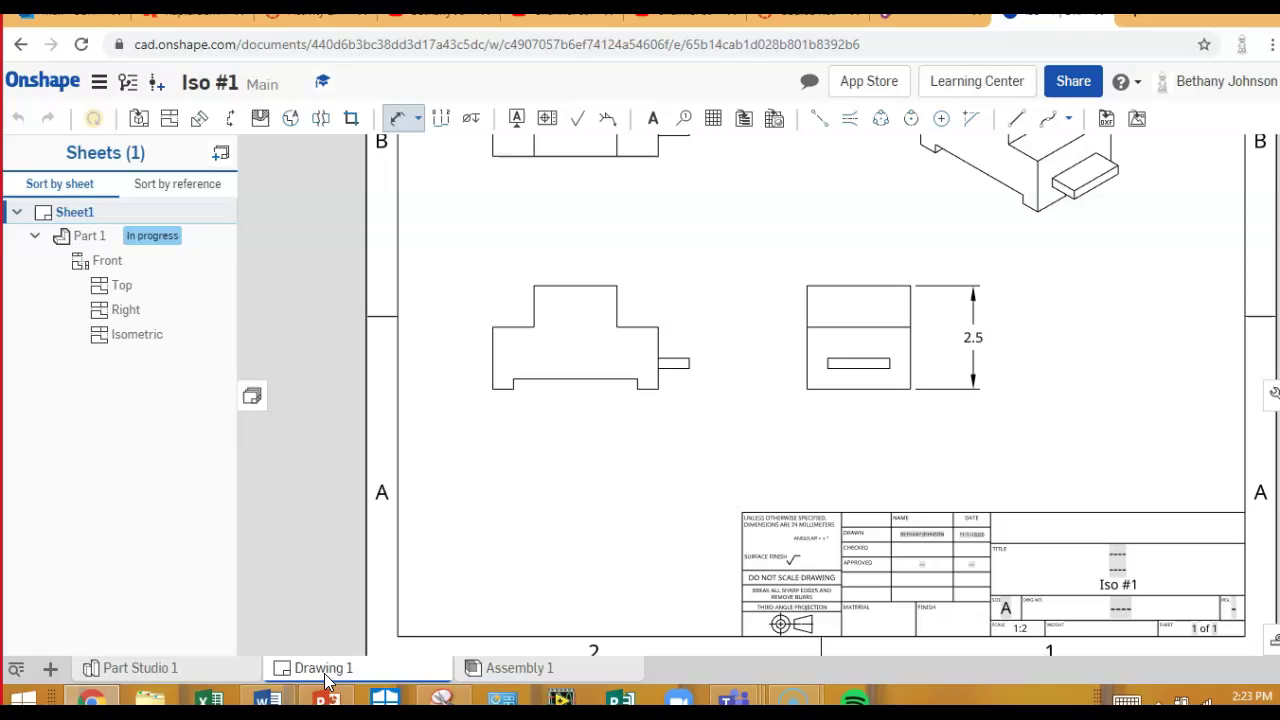
left_click(101, 83)
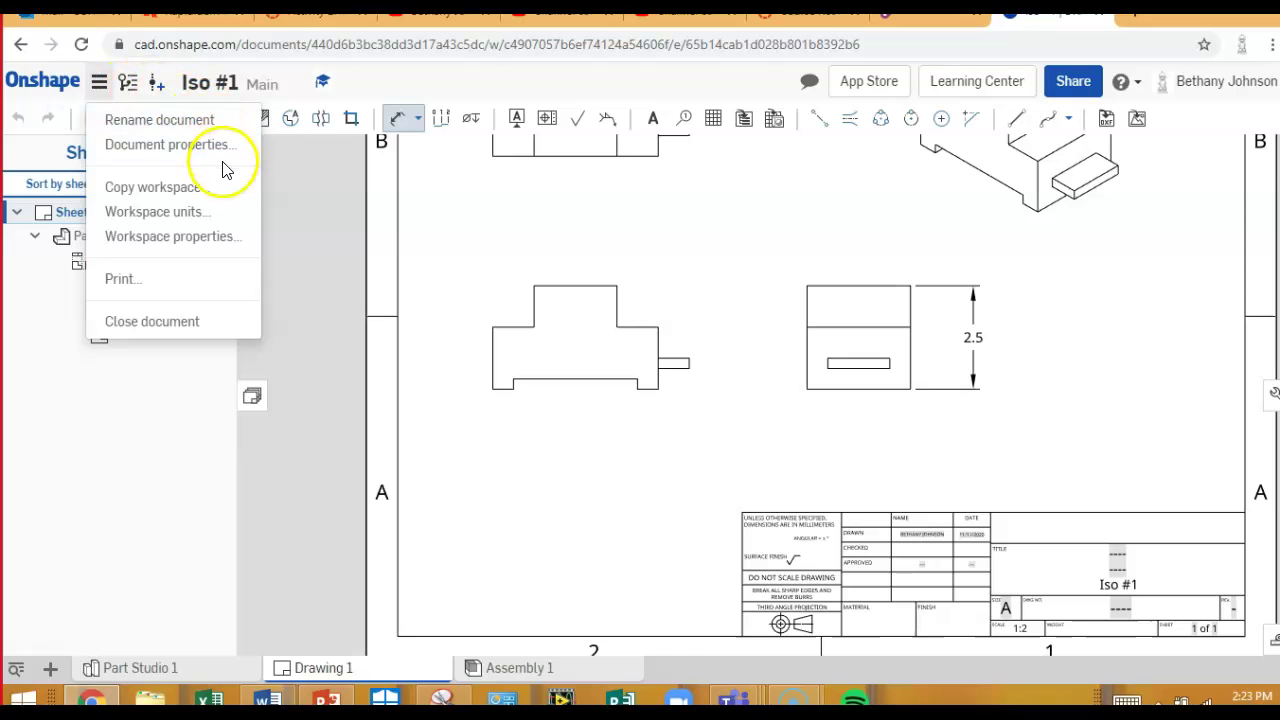
left_click(216, 213)
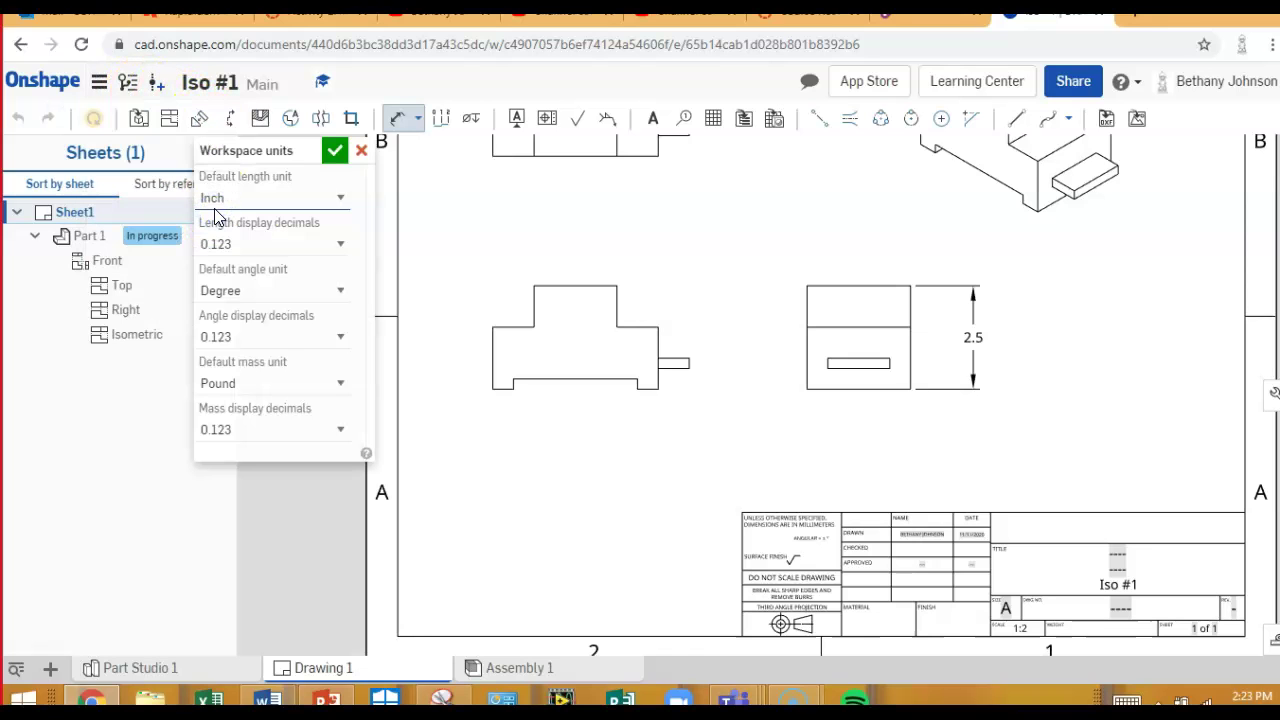
left_click(335, 152)
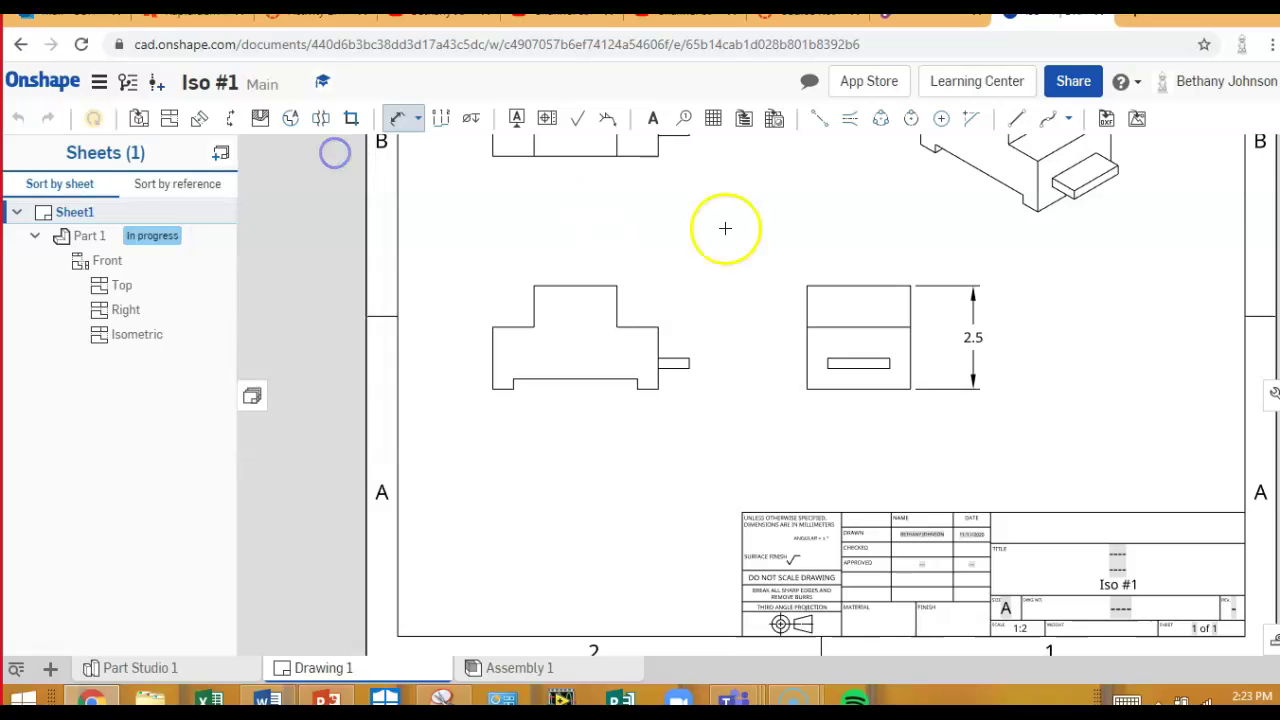
left_click(1269, 400)
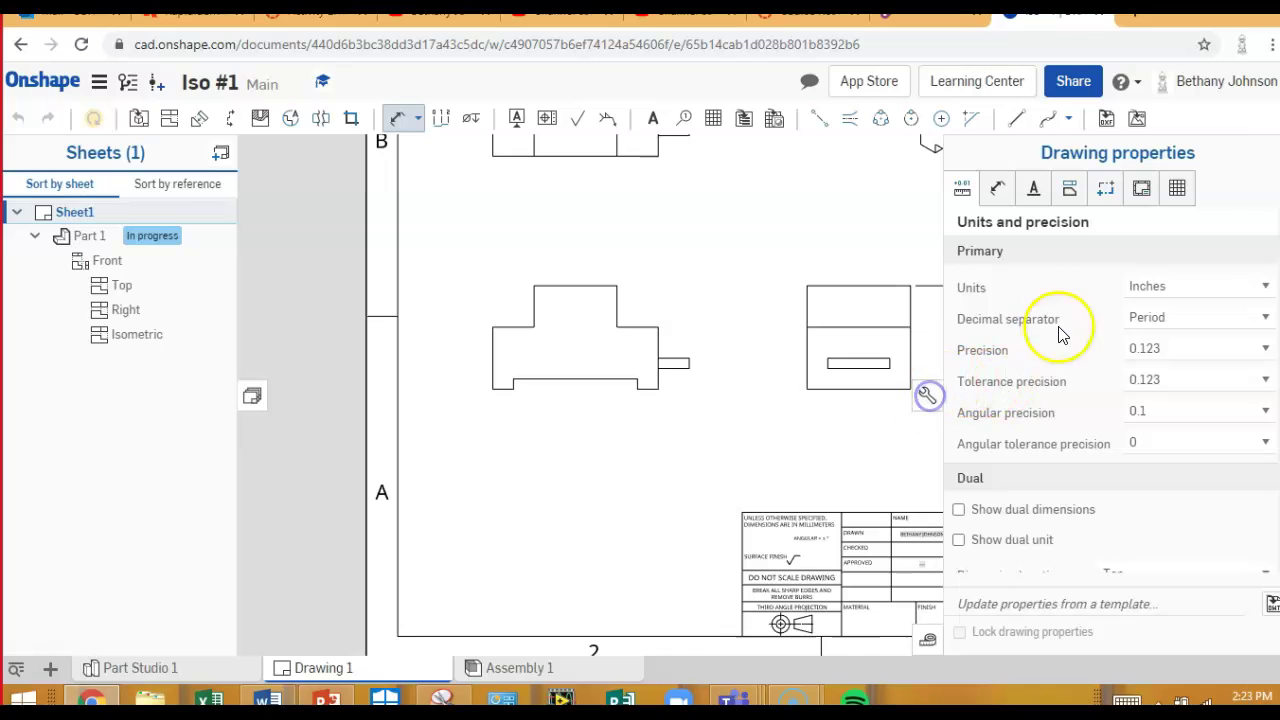
left_click(953, 416)
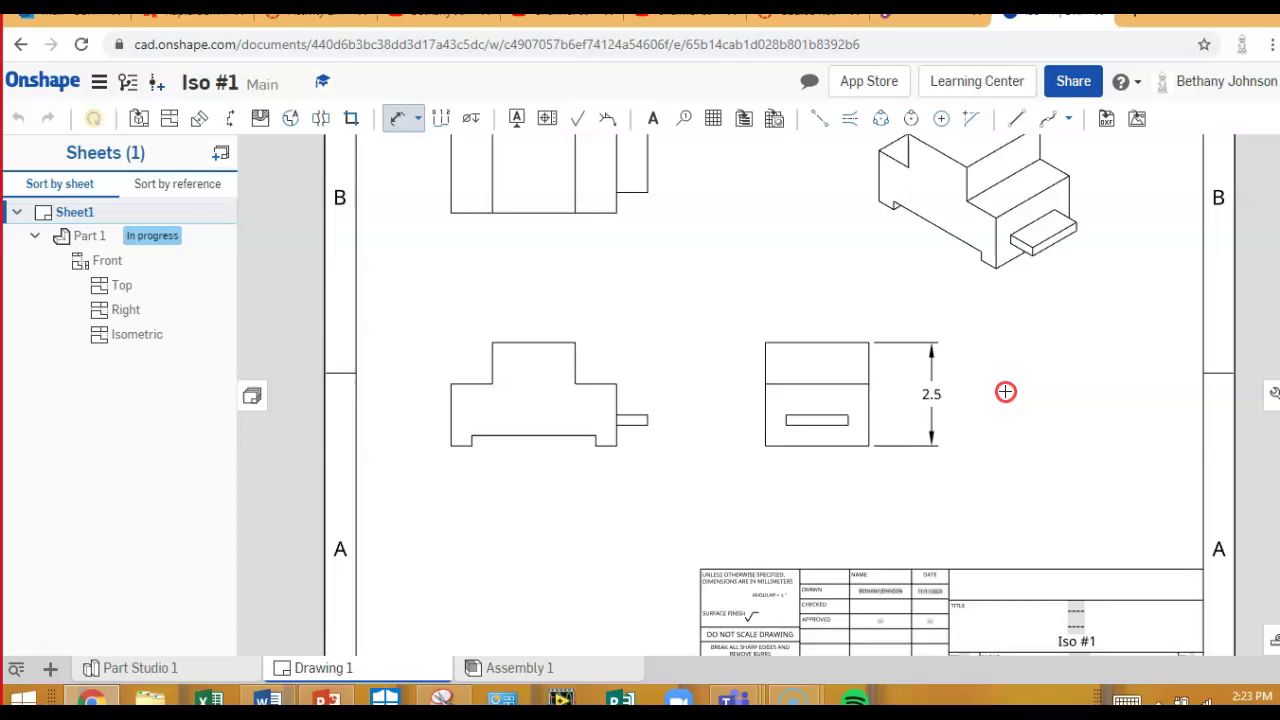
- Pan the sheet to the upper views and switch the isometric view to shaded display
mouse_move(1005, 391)
middle_mouse_down()
mouse_move(957, 429)
mouse_move(1001, 466)
middle_mouse_up()
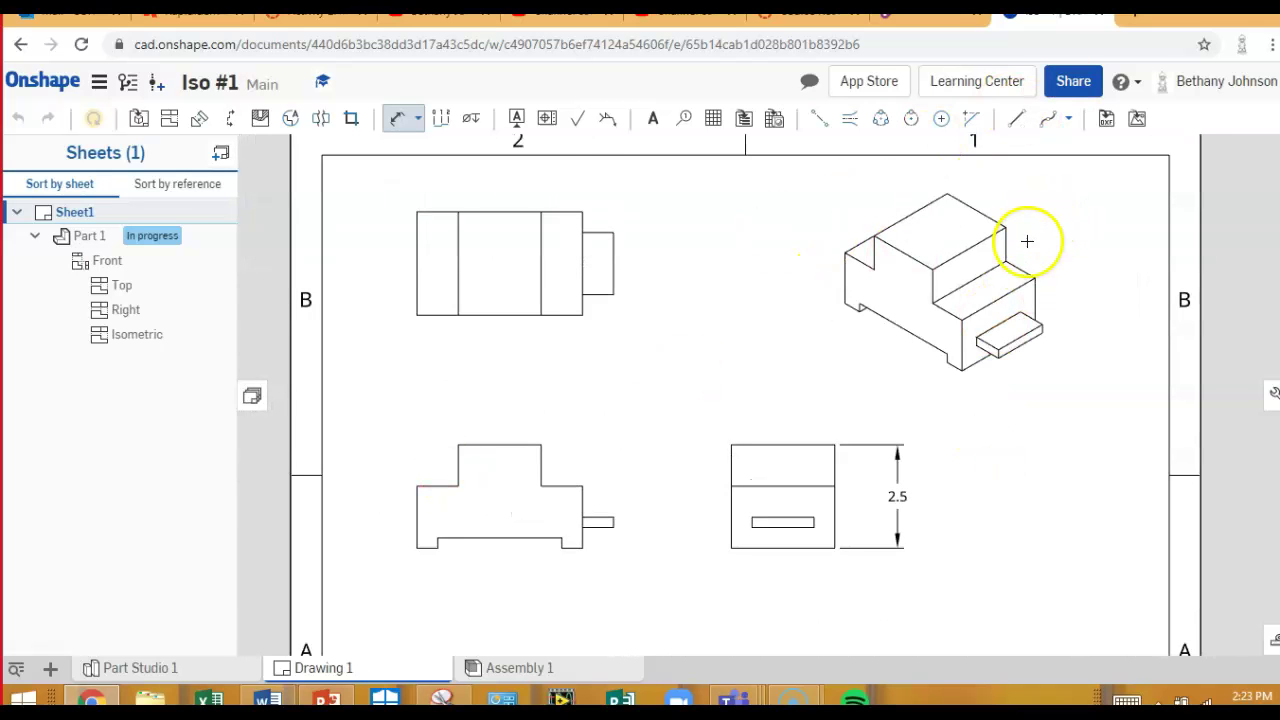
left_click(390, 120)
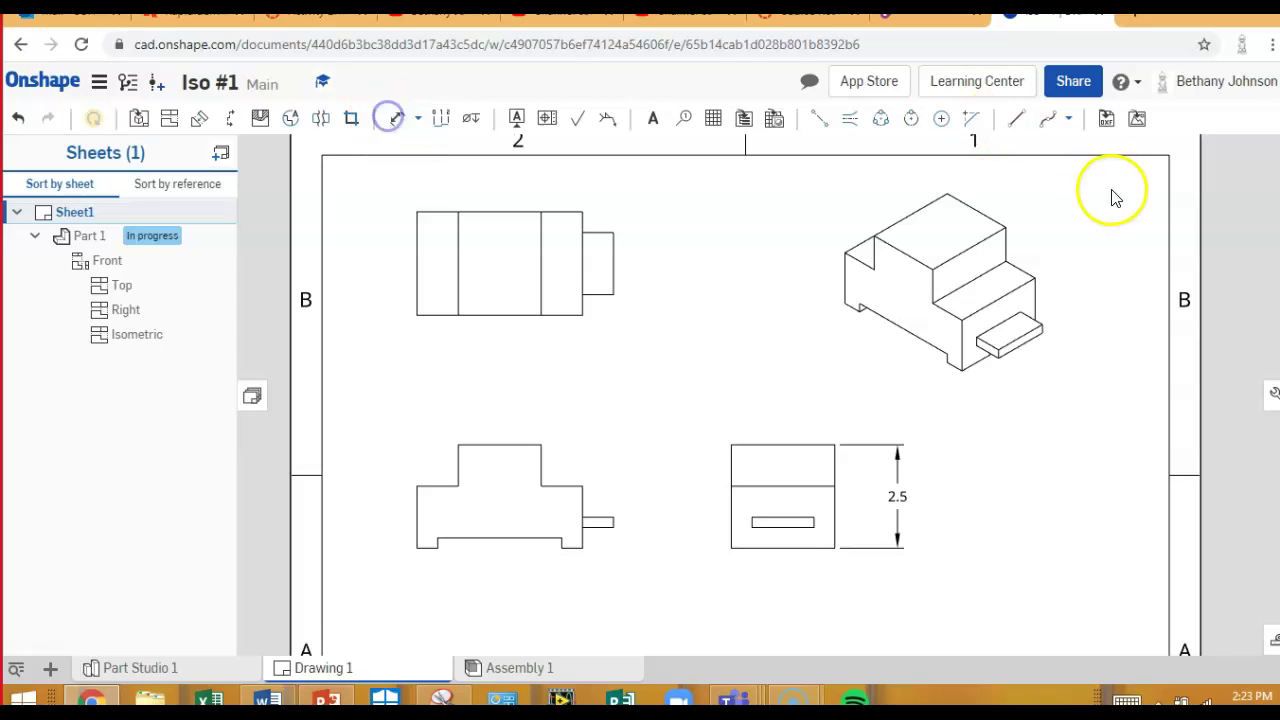
right_click(1040, 252)
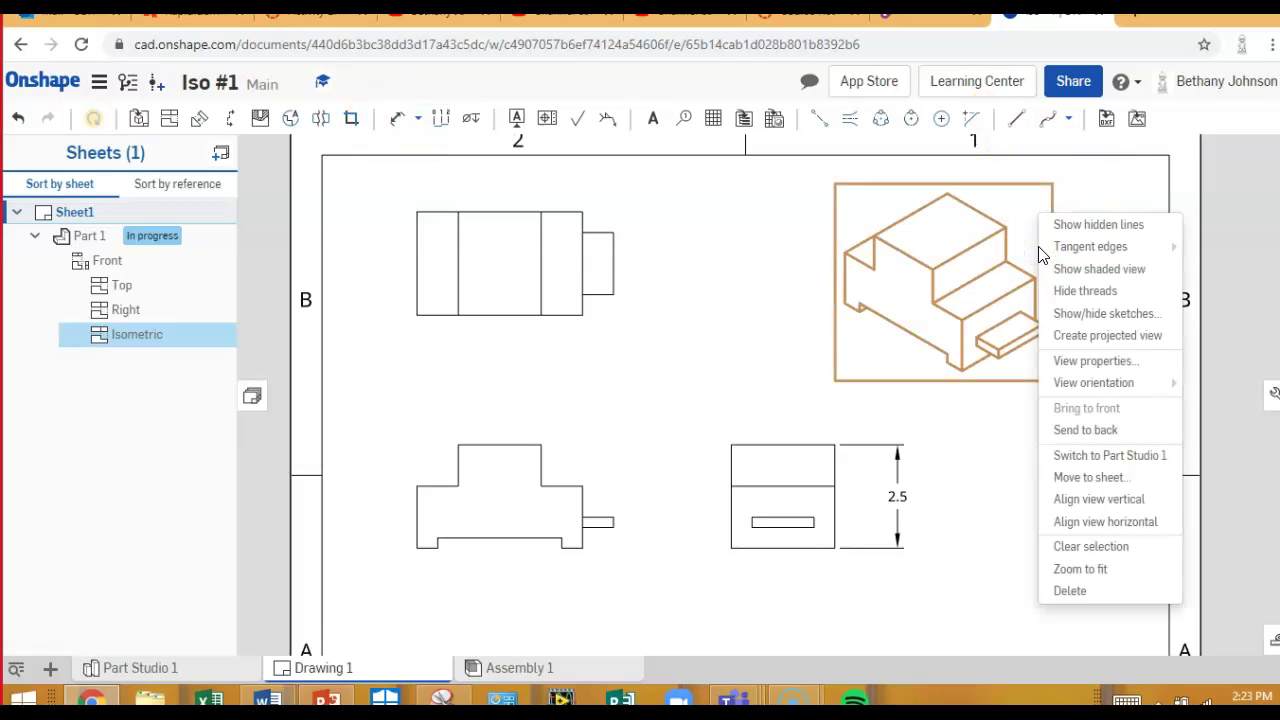
left_click(1144, 270)
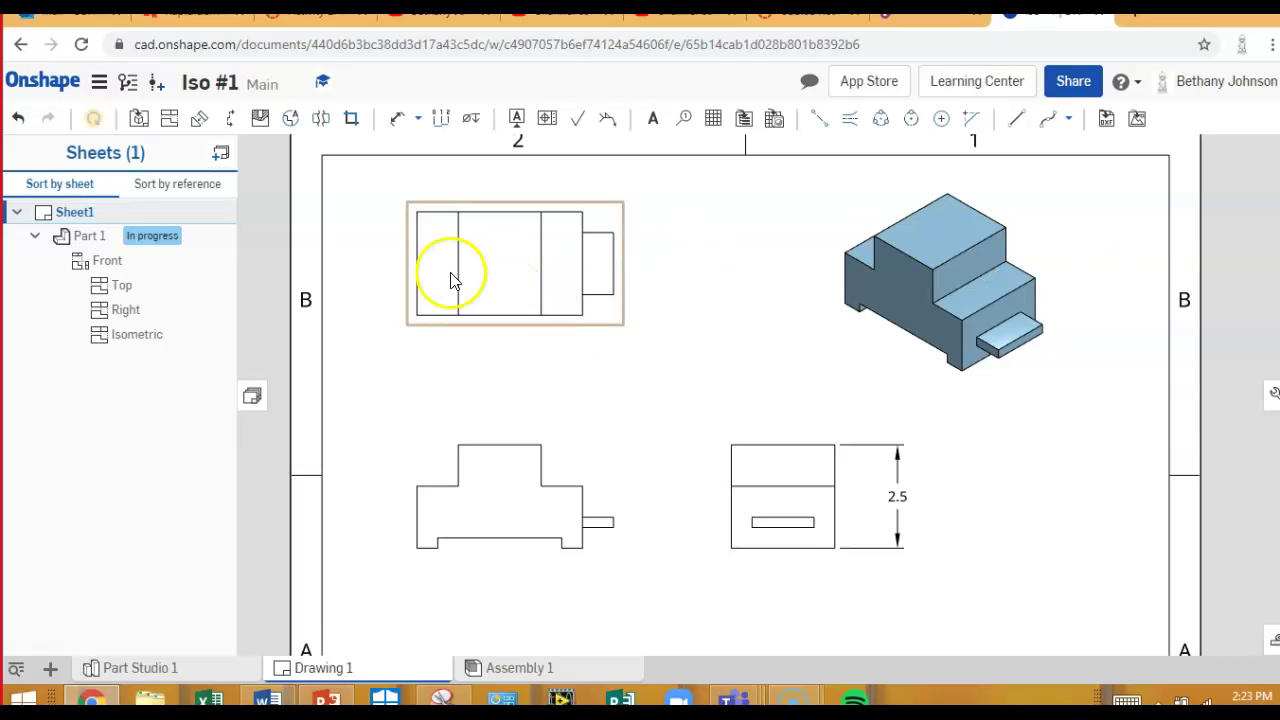
right_click(526, 296)
- Turn on hidden lines in the top and front views
left_click(543, 267)
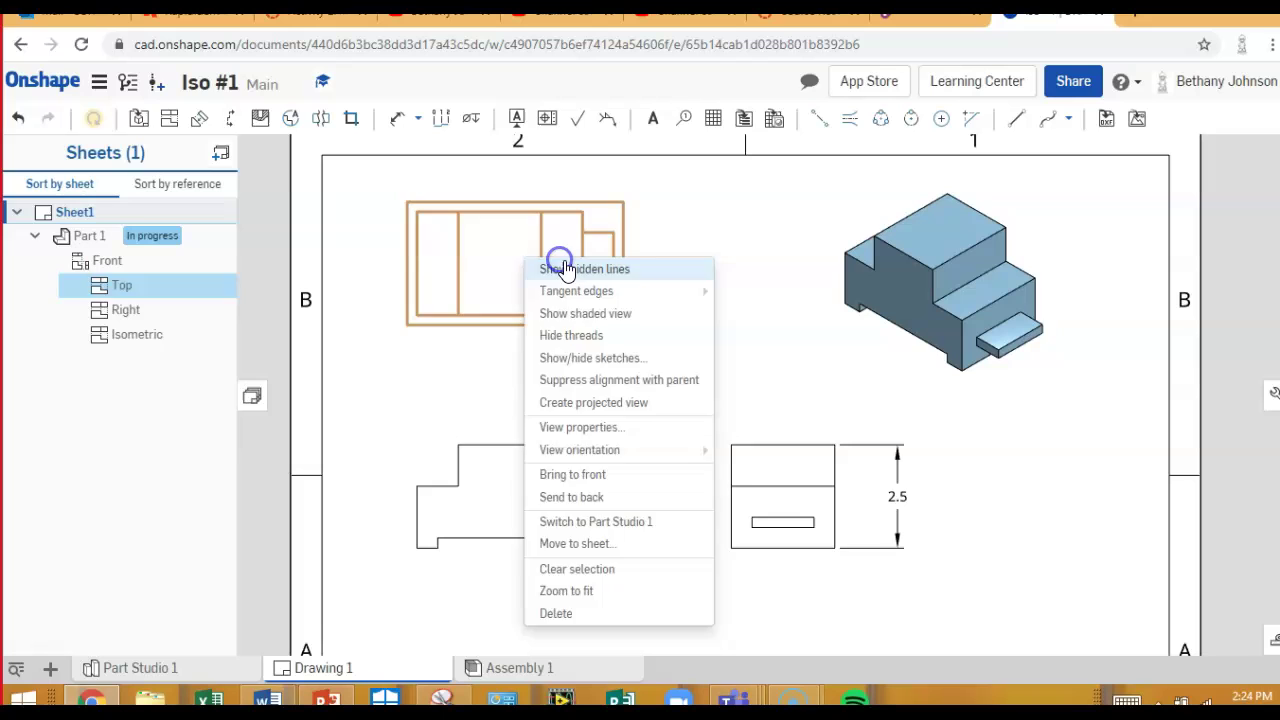
left_click(408, 601)
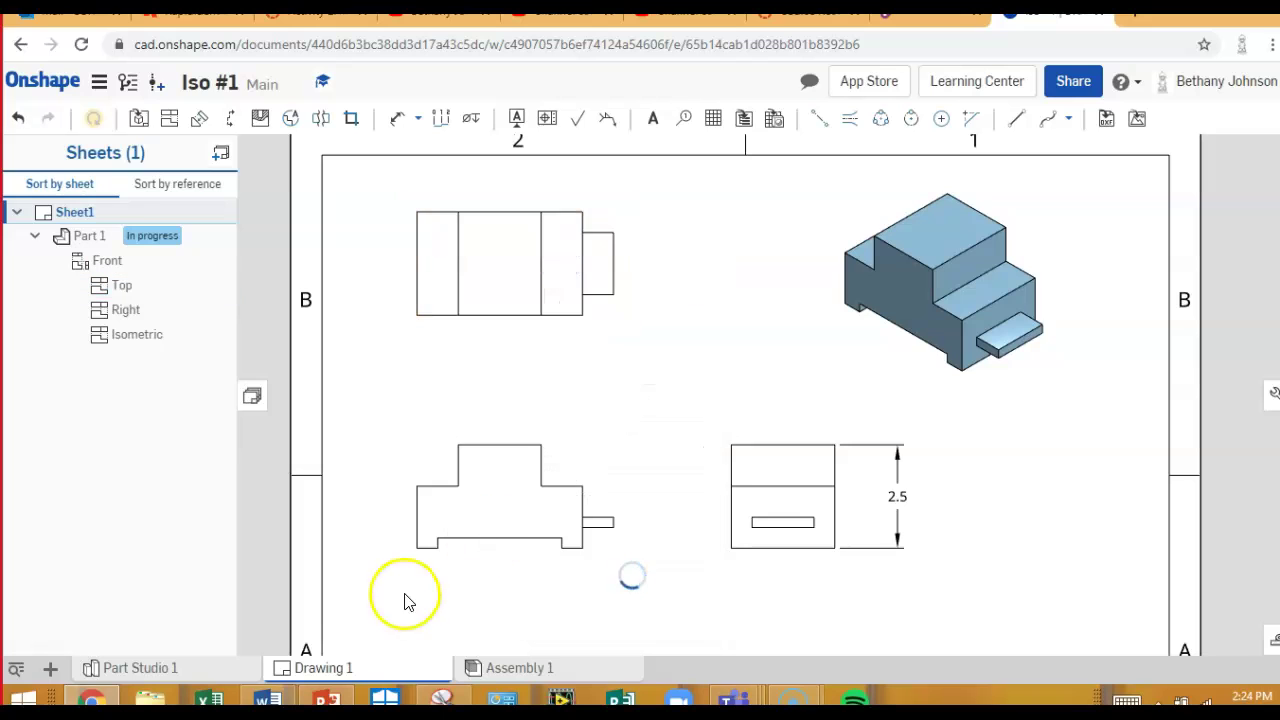
right_click(508, 510)
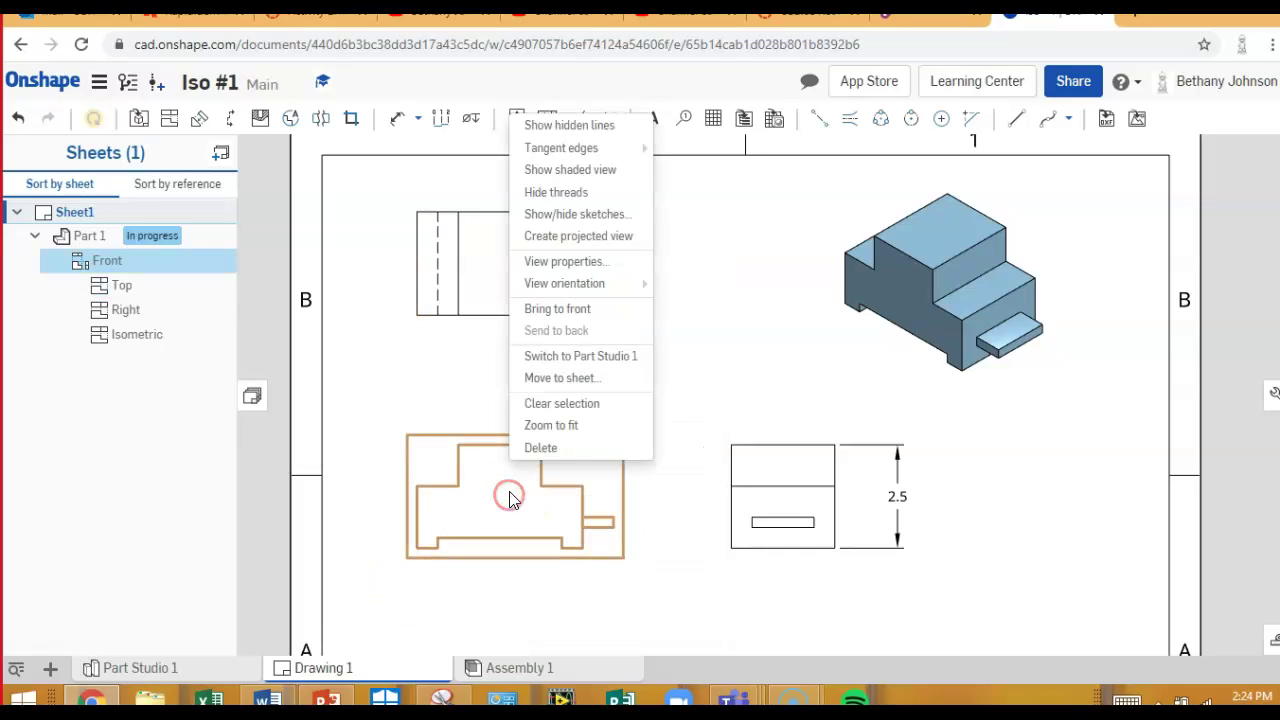
left_click(601, 127)
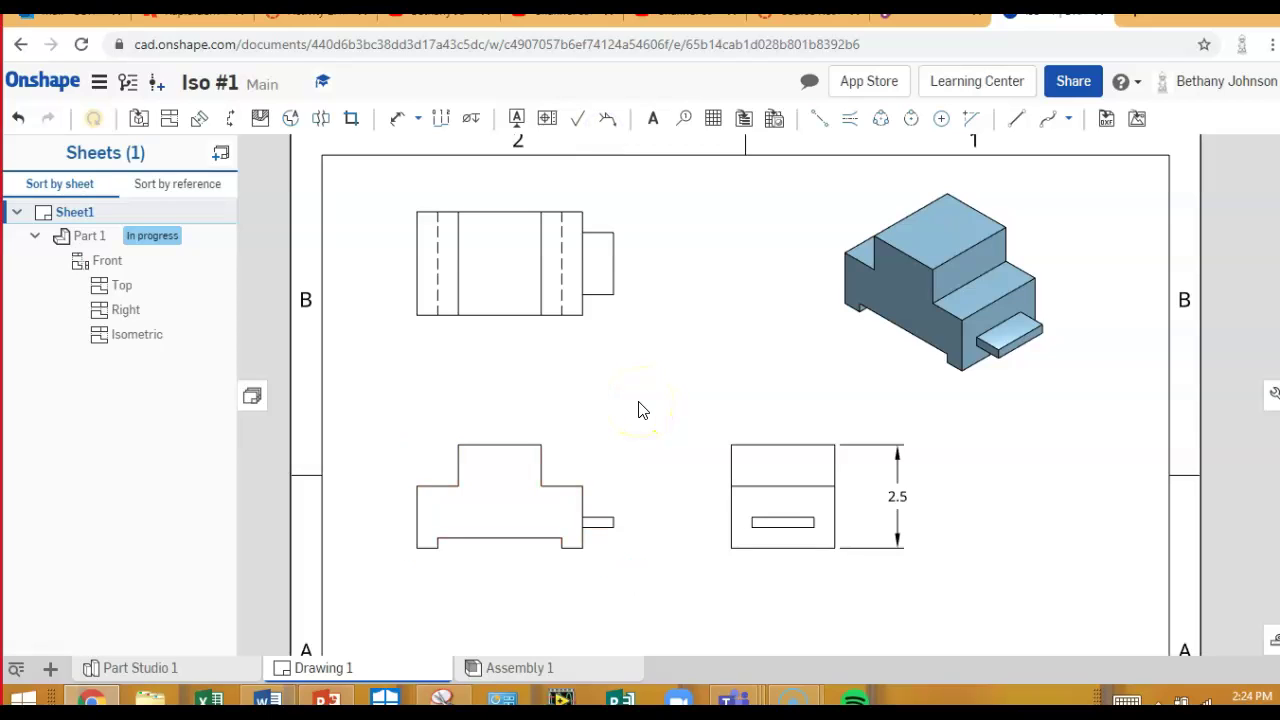
- Turn on hidden lines in the right view
right_click(771, 466)
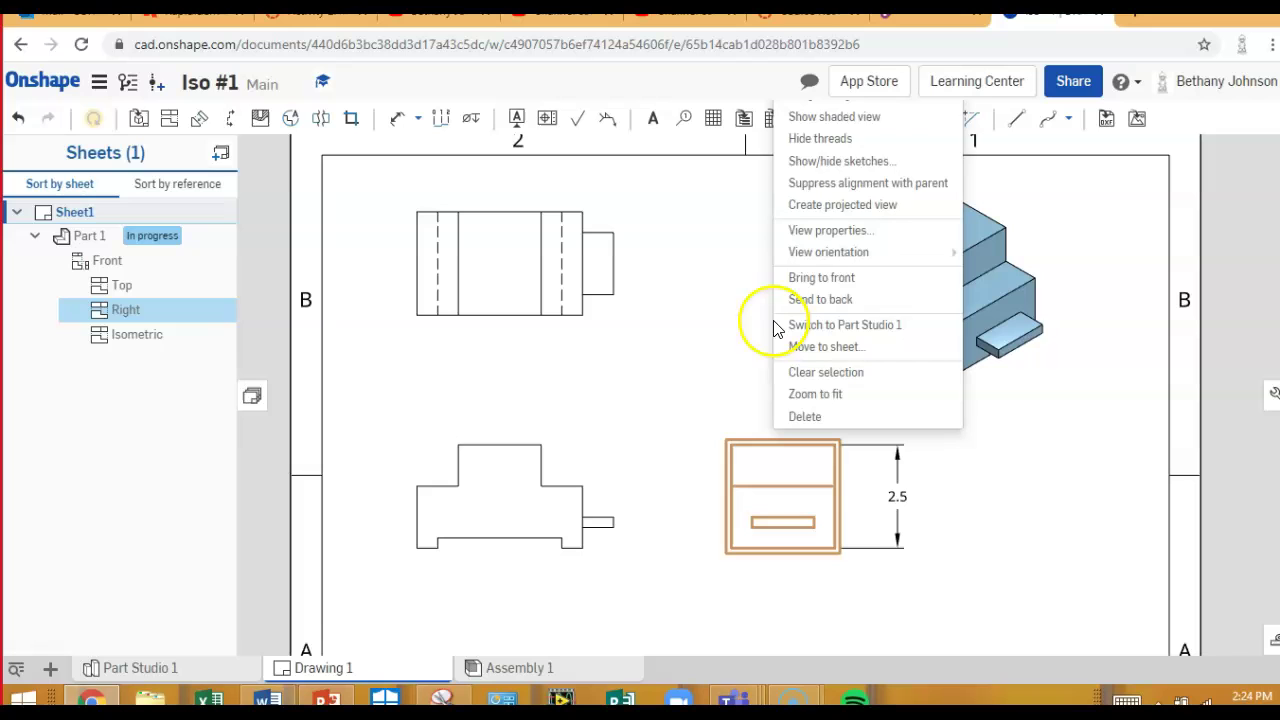
left_click(862, 165)
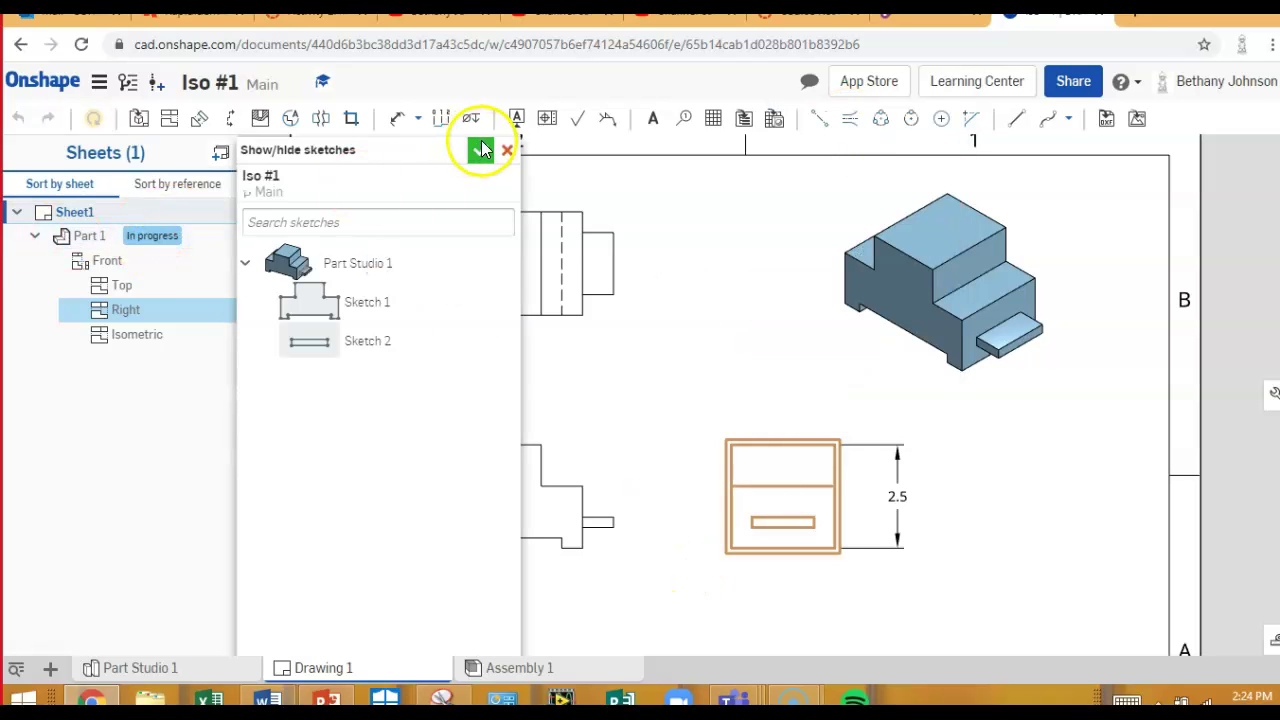
left_click(507, 150)
left_click(776, 468)
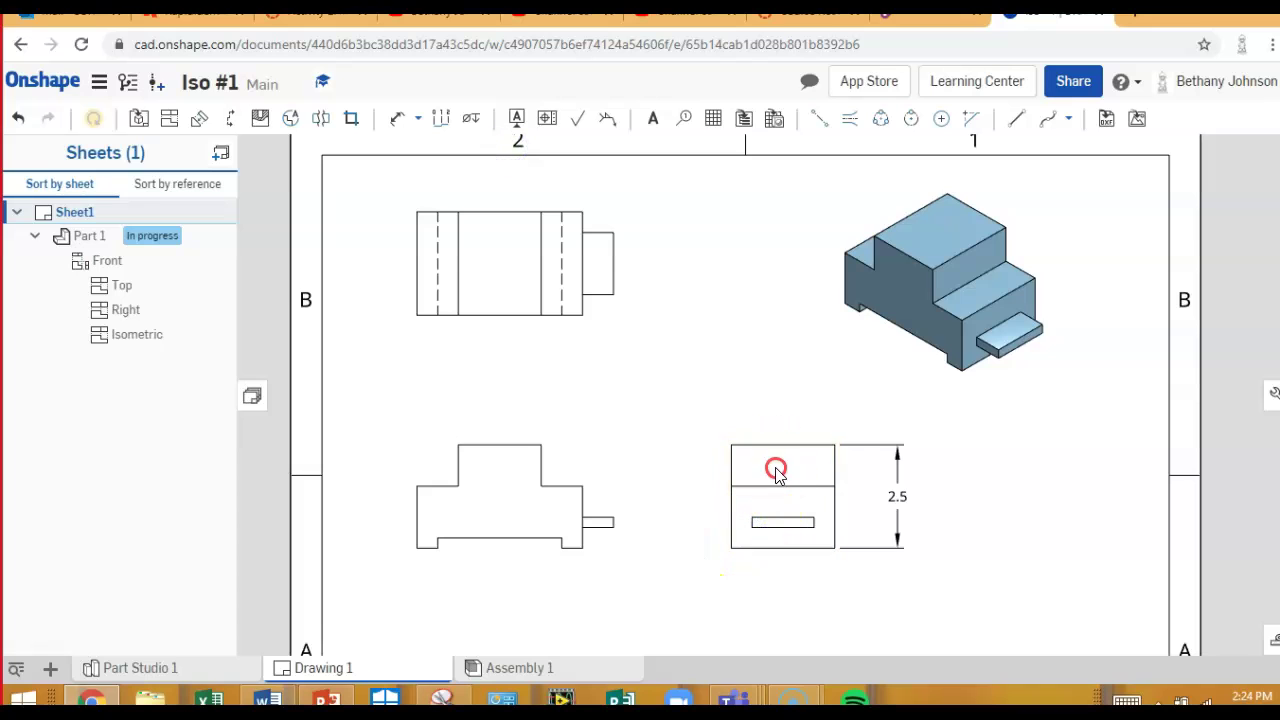
right_click(776, 468)
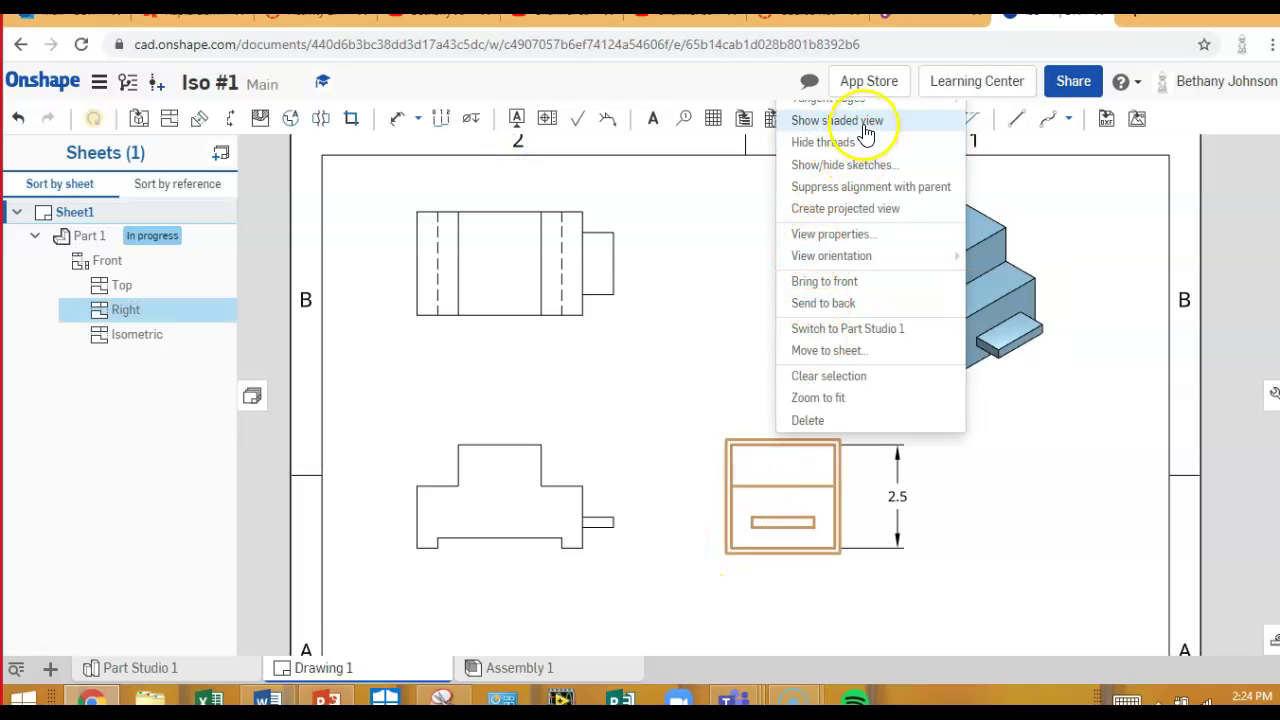
left_click(811, 572)
right_click(818, 560)
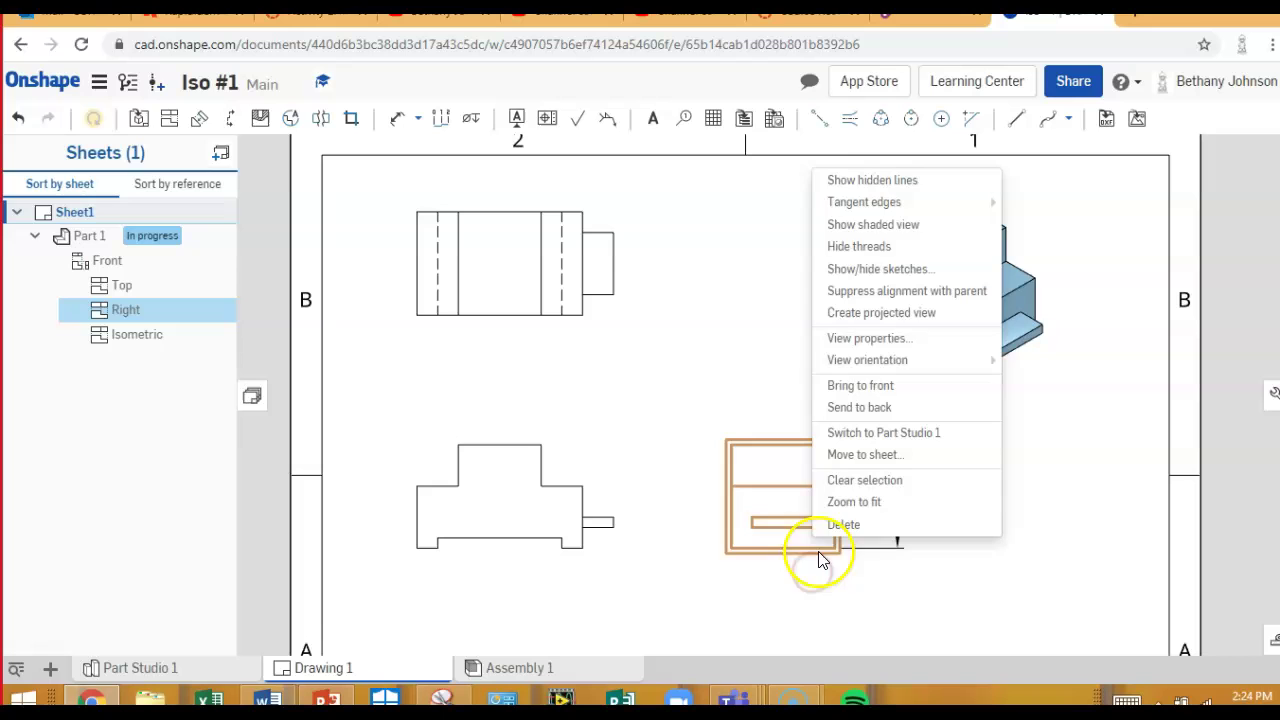
left_click(863, 180)
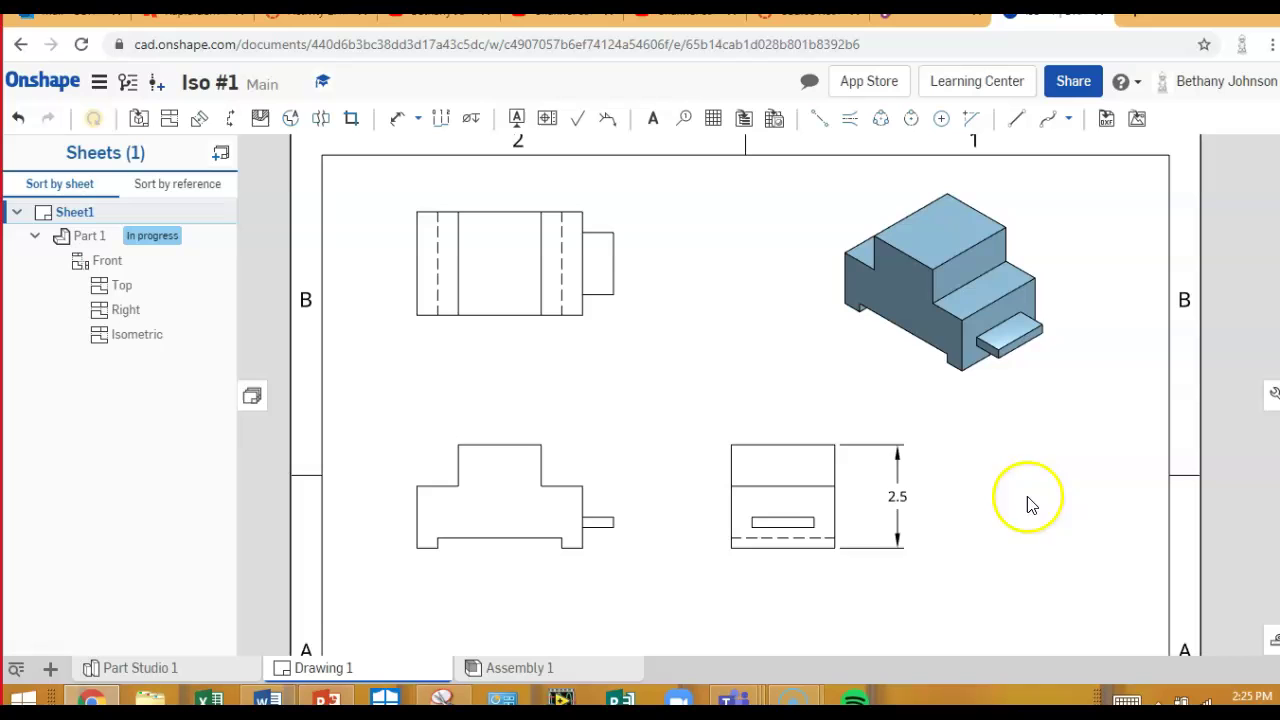
left_click(897, 494)
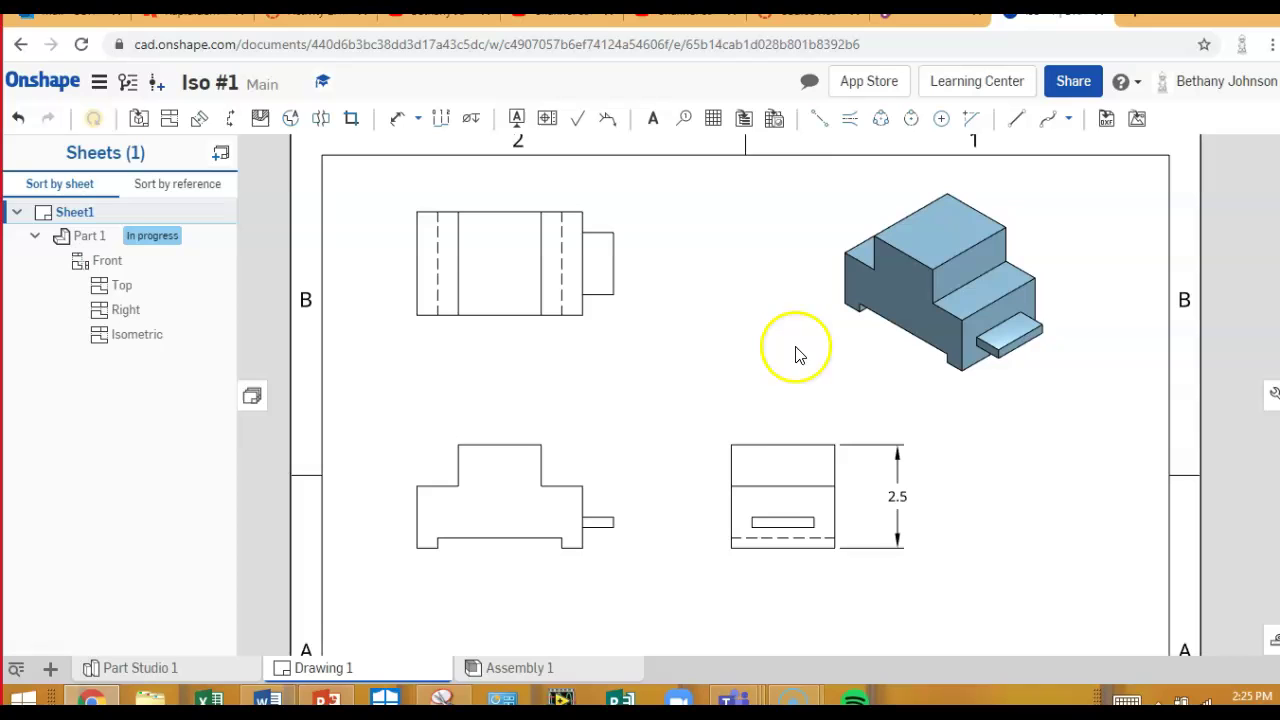
- In Part Studio 1, change Sketch 1's right-end vertical dimension from 1.5 to 1 and rebuild Part 1
left_click(163, 667)
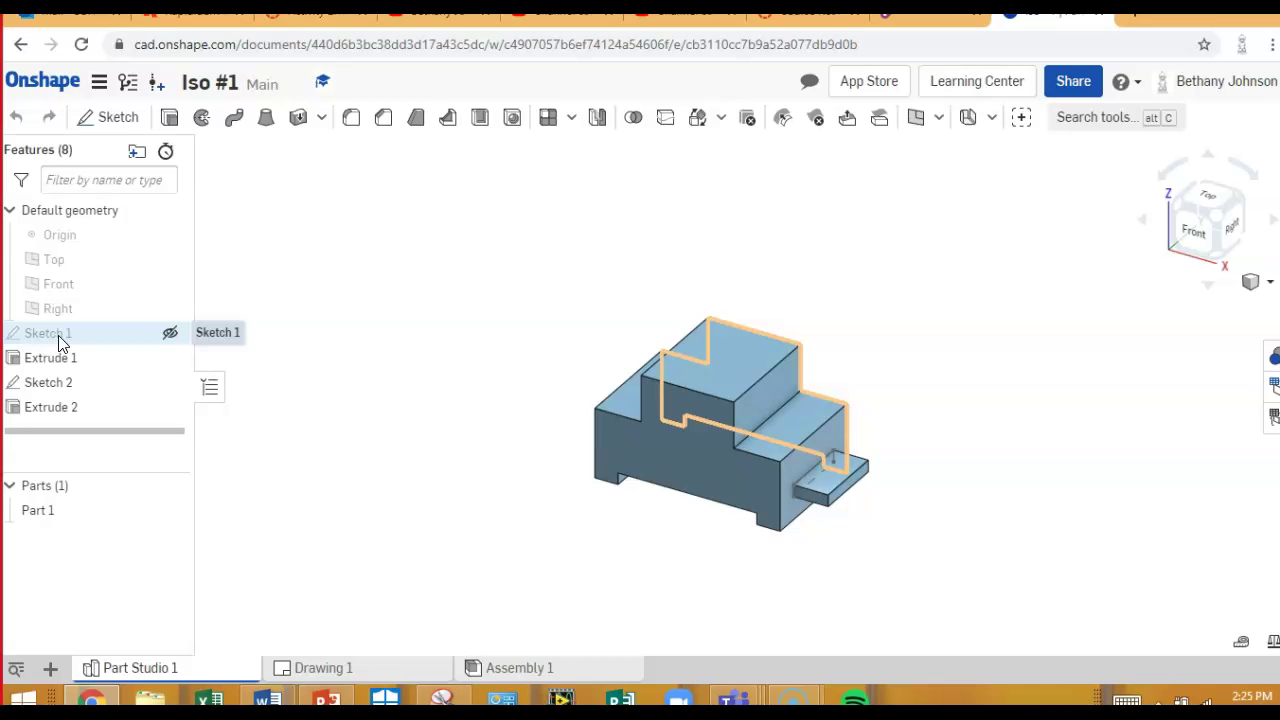
double_click(58, 337)
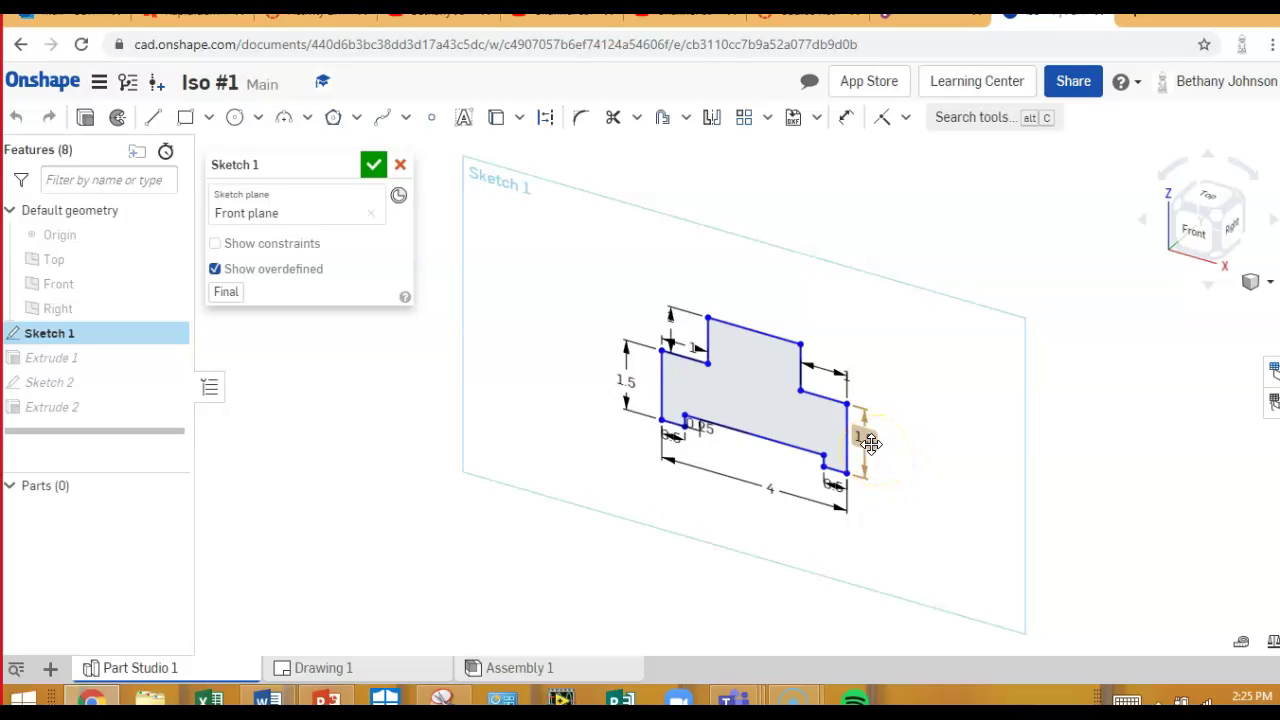
double_click(871, 444)
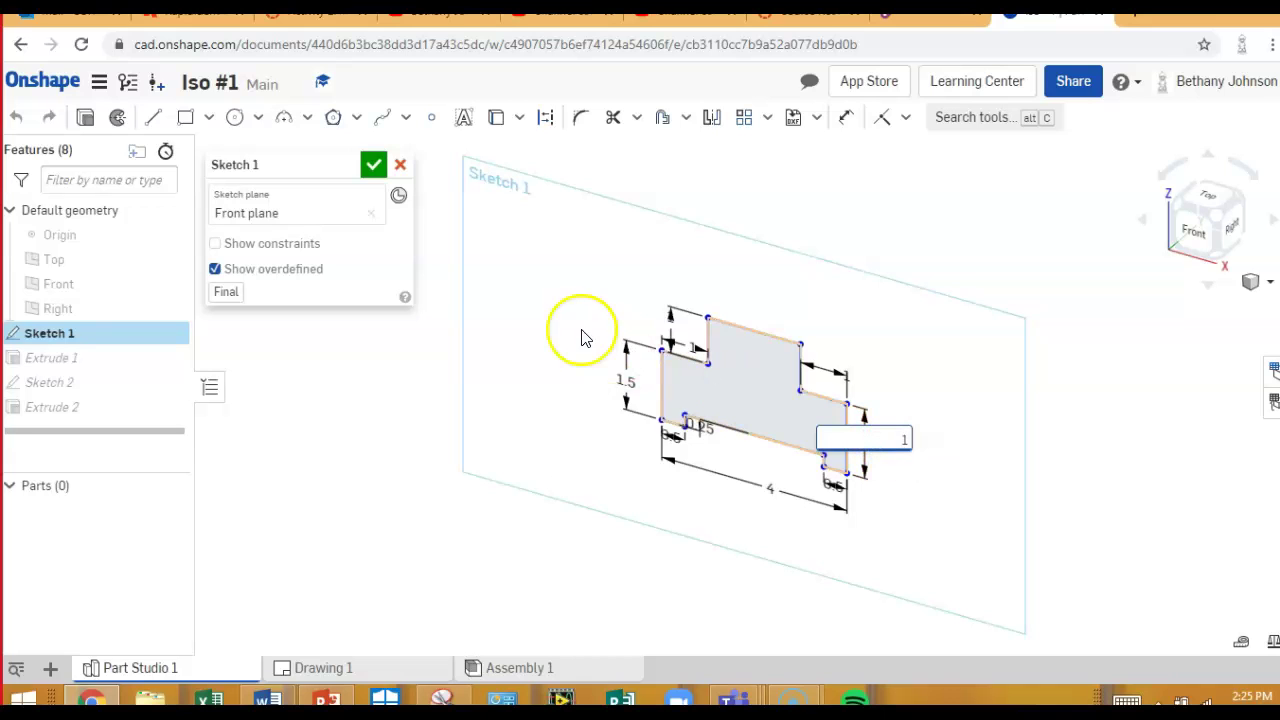
left_click(373, 164)
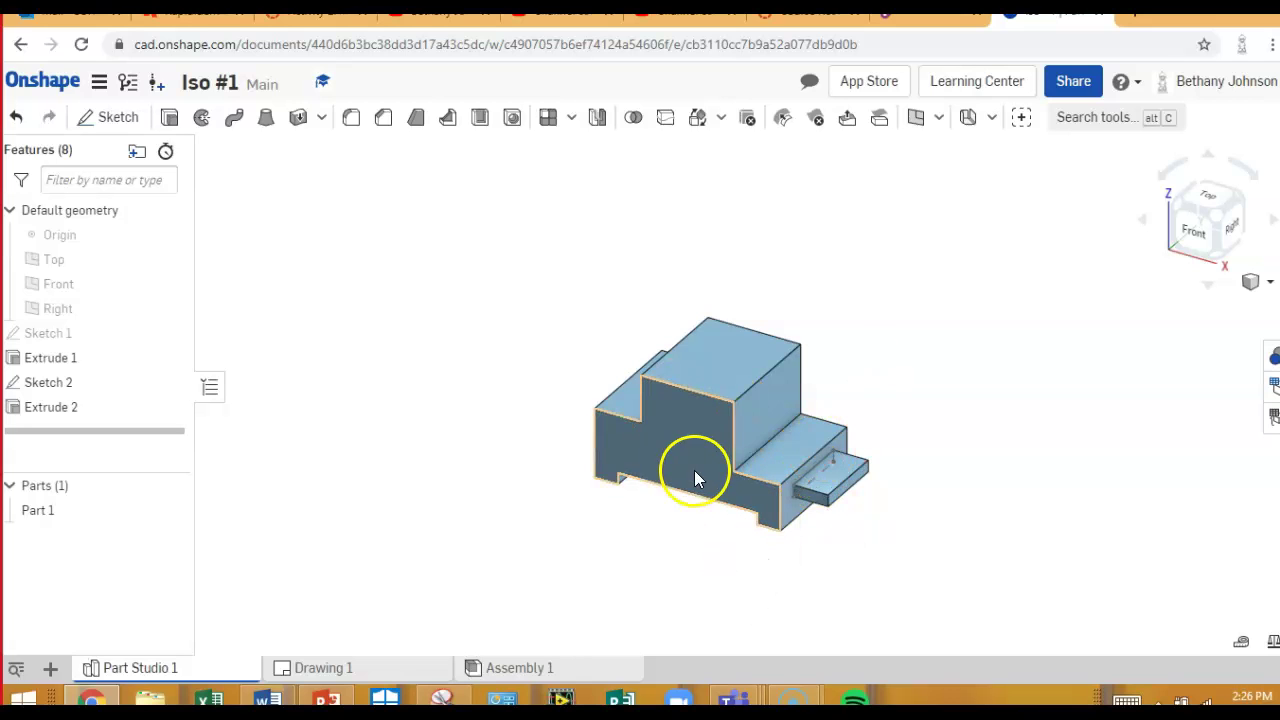
- Update Drawing 1 from the edited part so the front and right views show the changed step
left_click(379, 668)
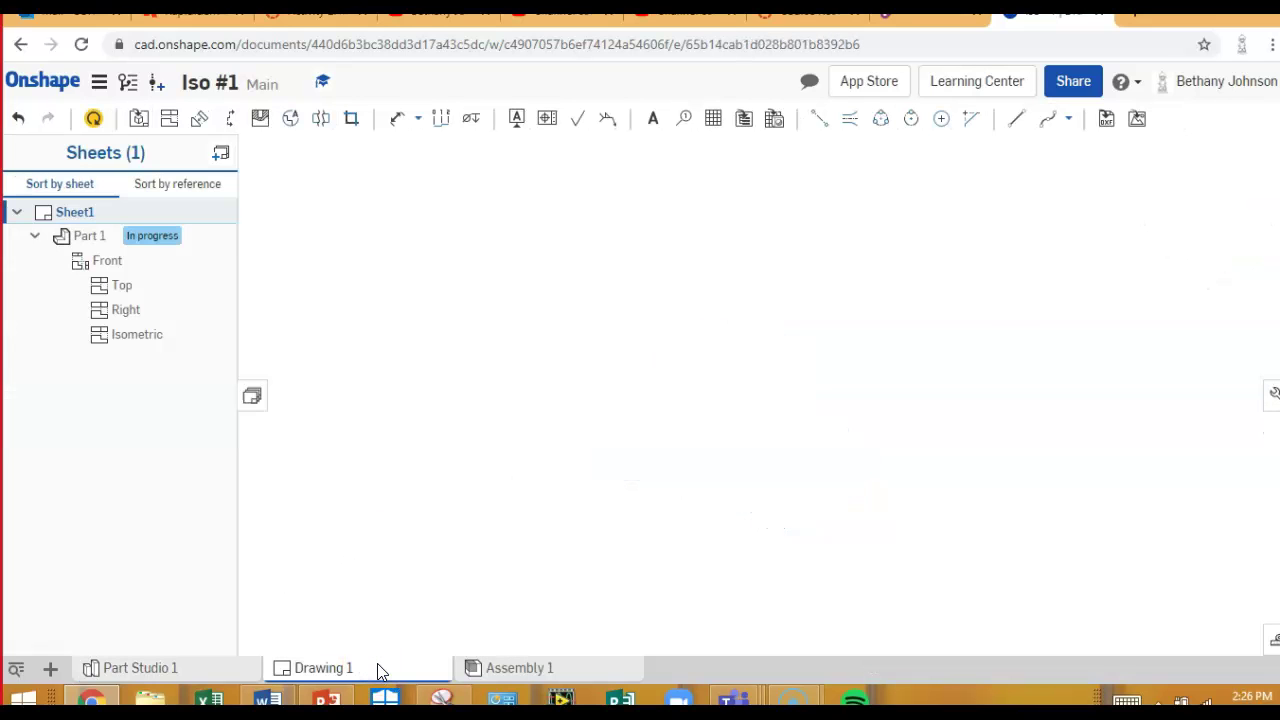
left_click(428, 630)
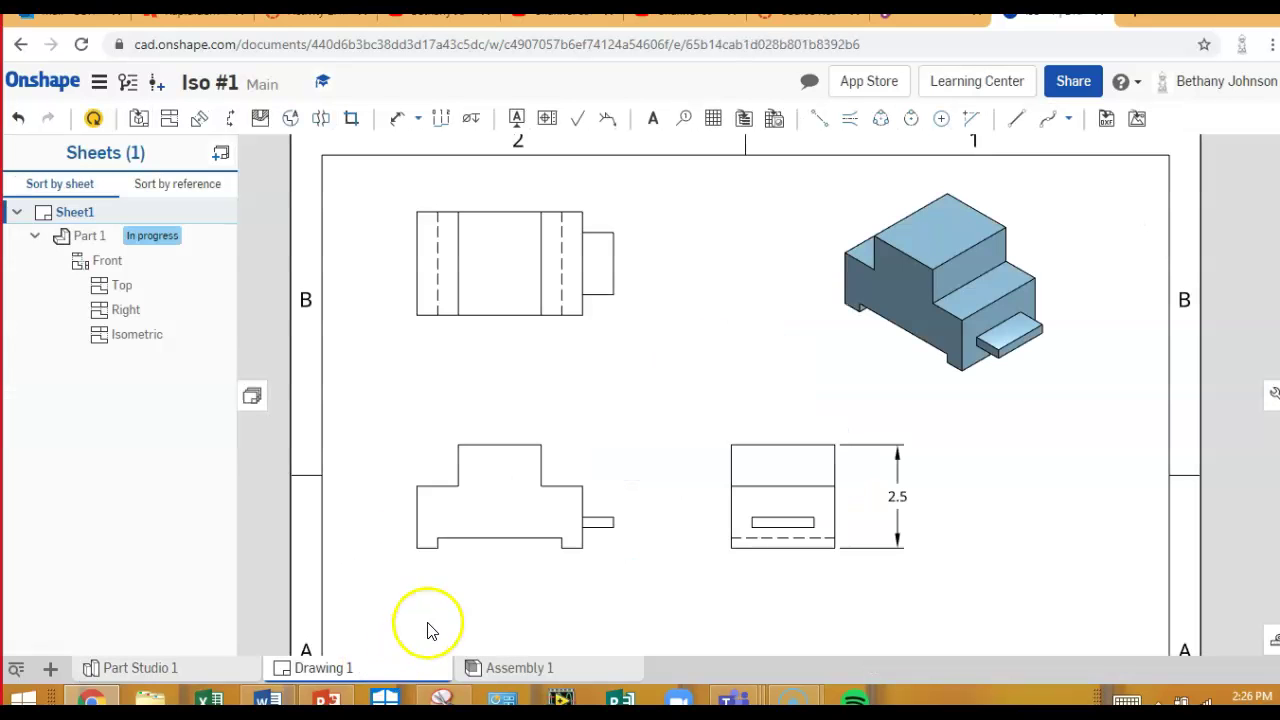
left_click(93, 119)
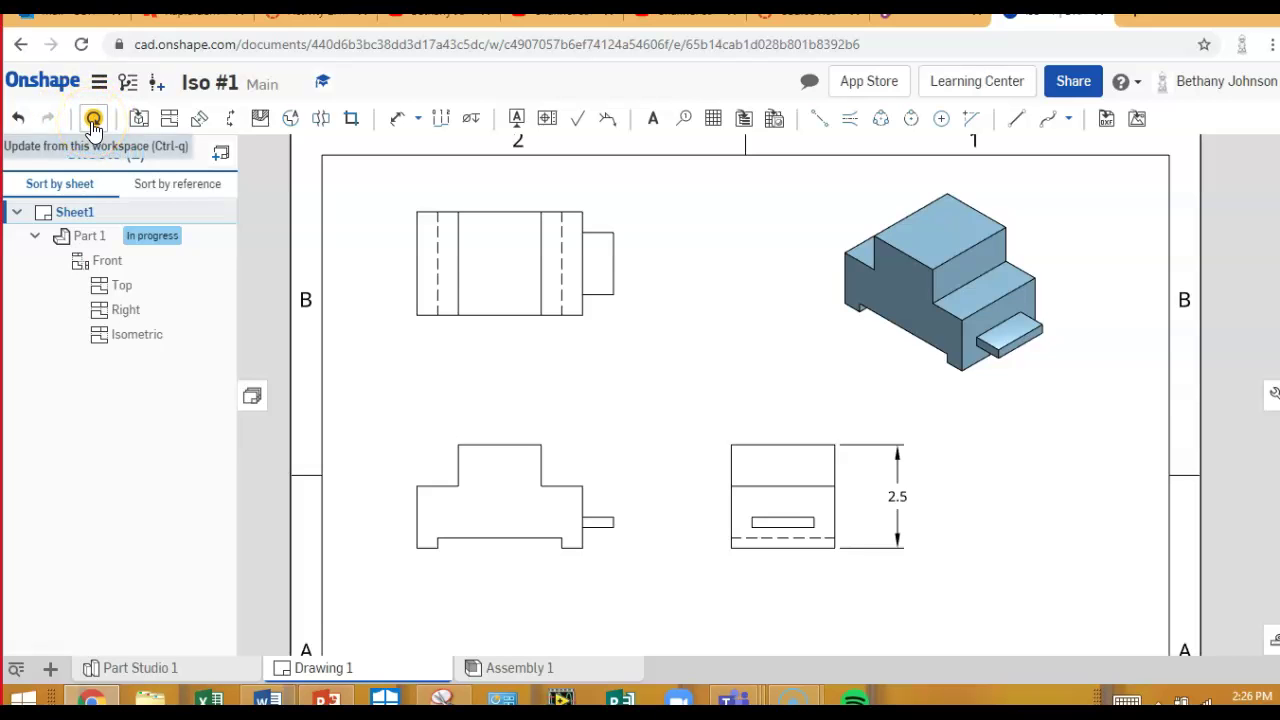
left_click(93, 119)
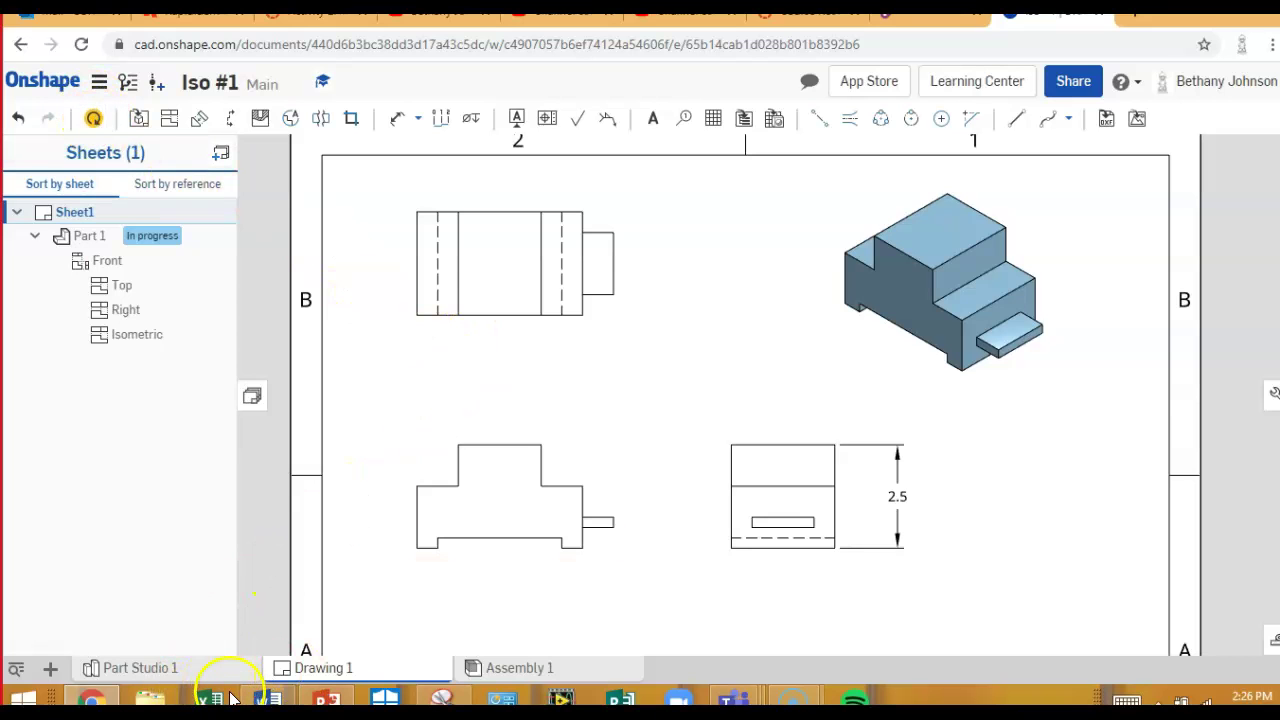
left_click(93, 119)
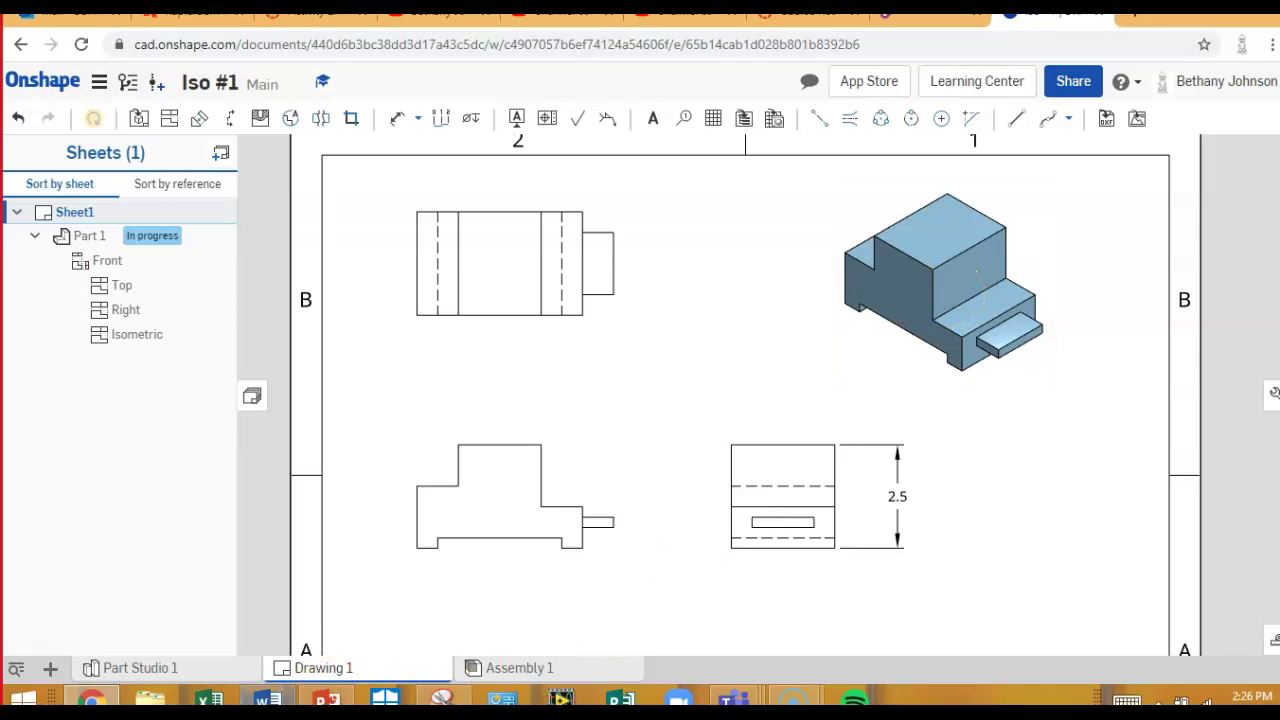
- Restore Sketch 1's right-end vertical dimension to 1.5 inches and rebuild Part 1
left_click(168, 670)
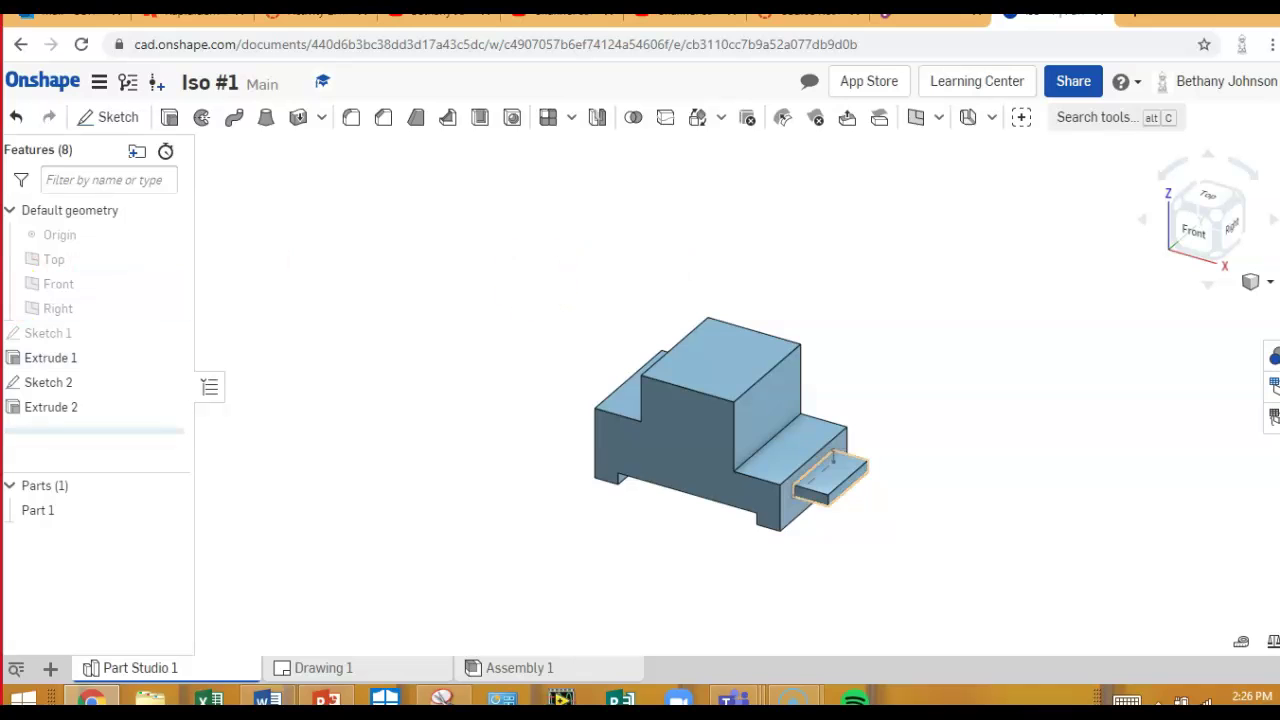
left_click(45, 332)
double_click(45, 332)
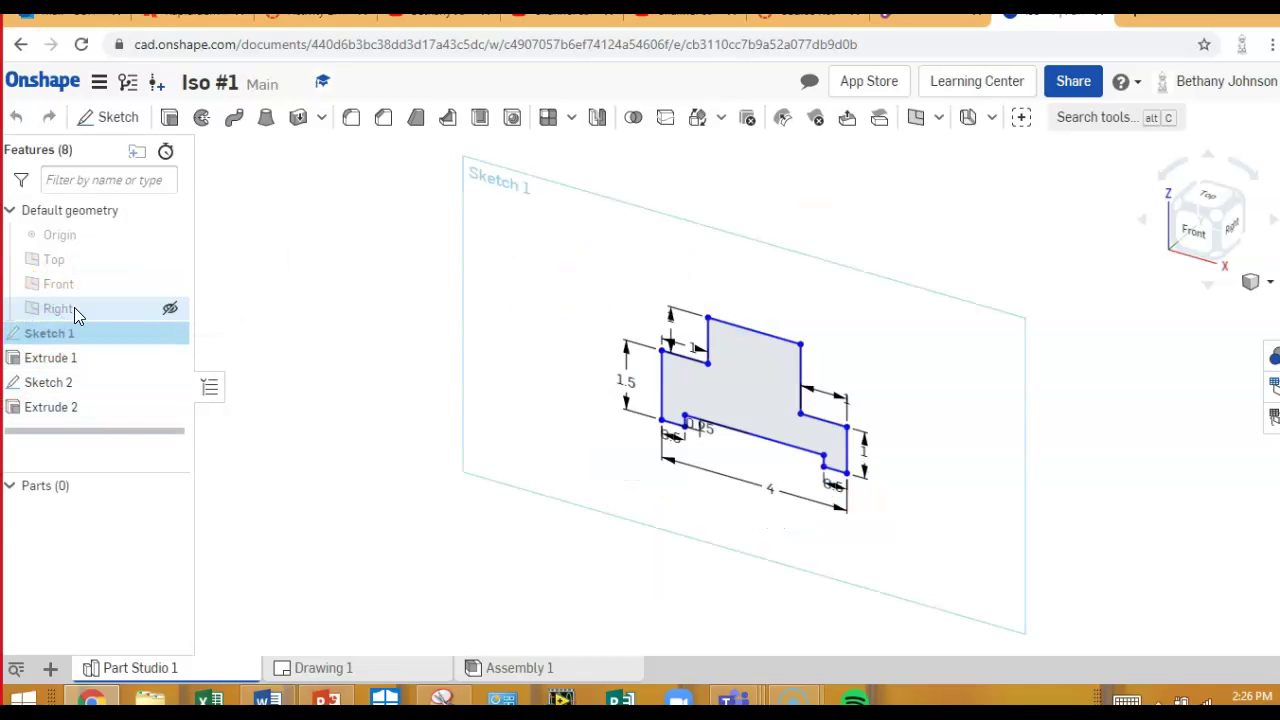
double_click(865, 450)
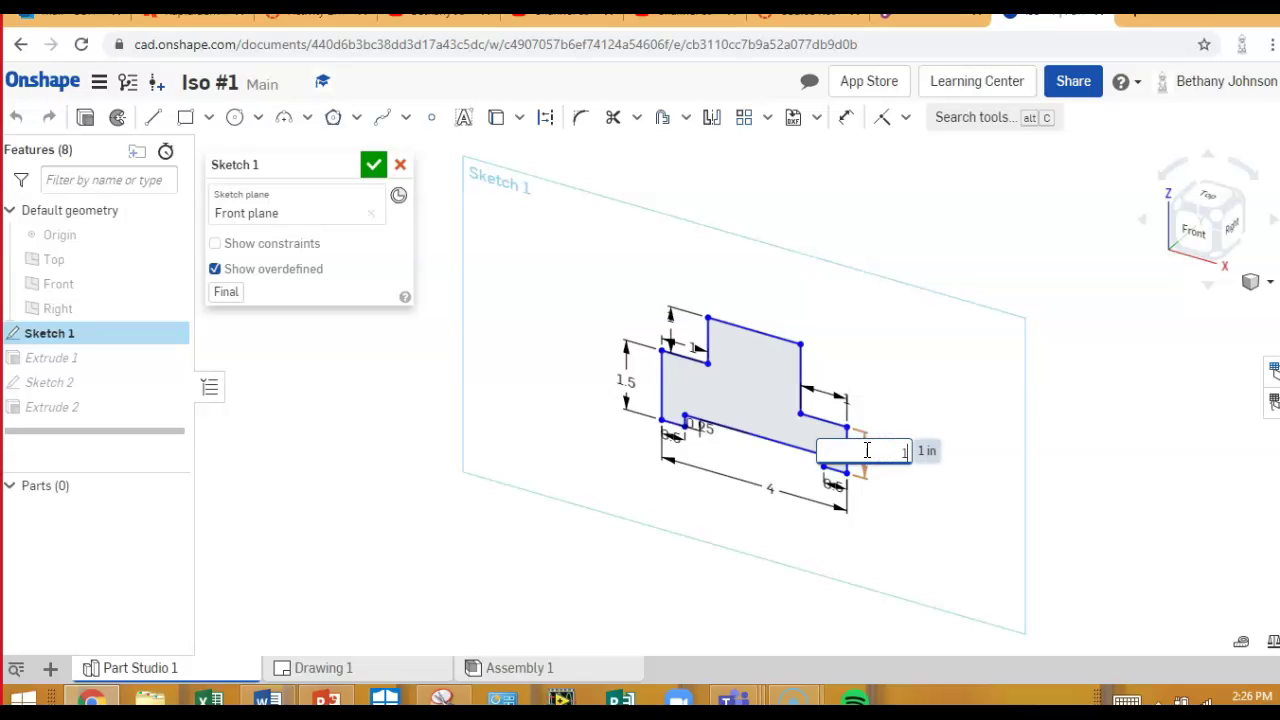
key("Return")
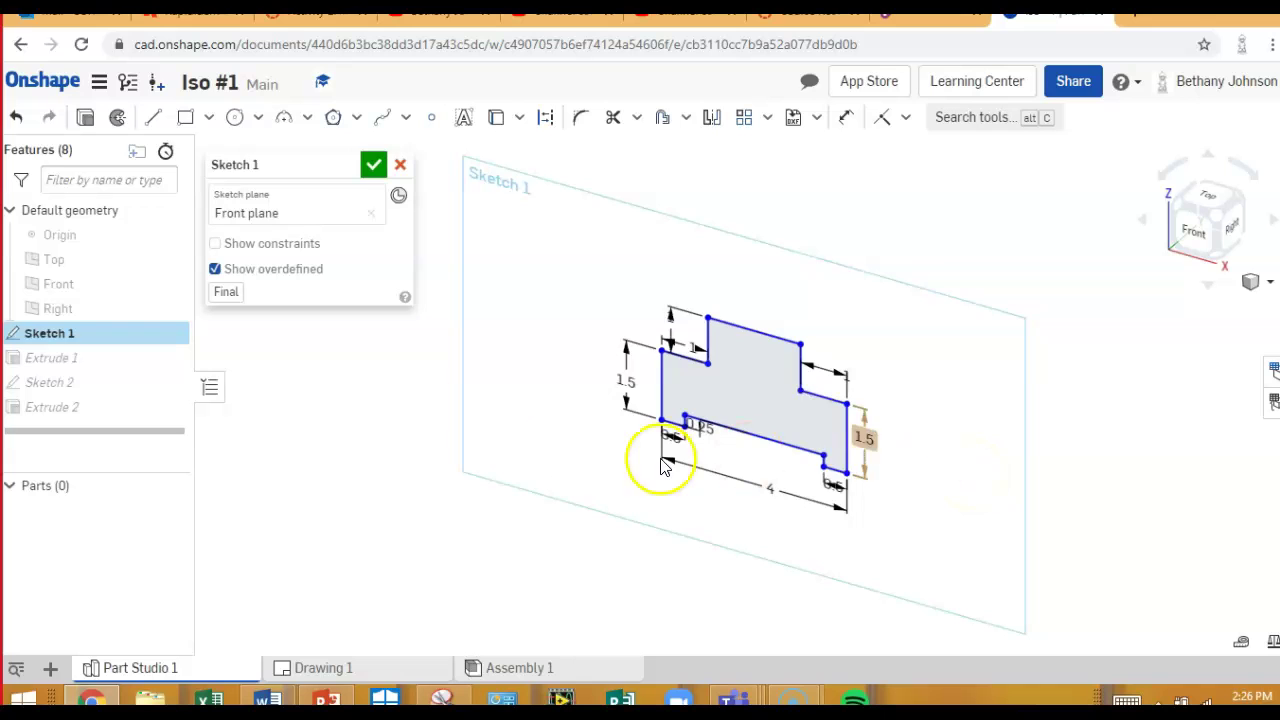
left_click(374, 164)
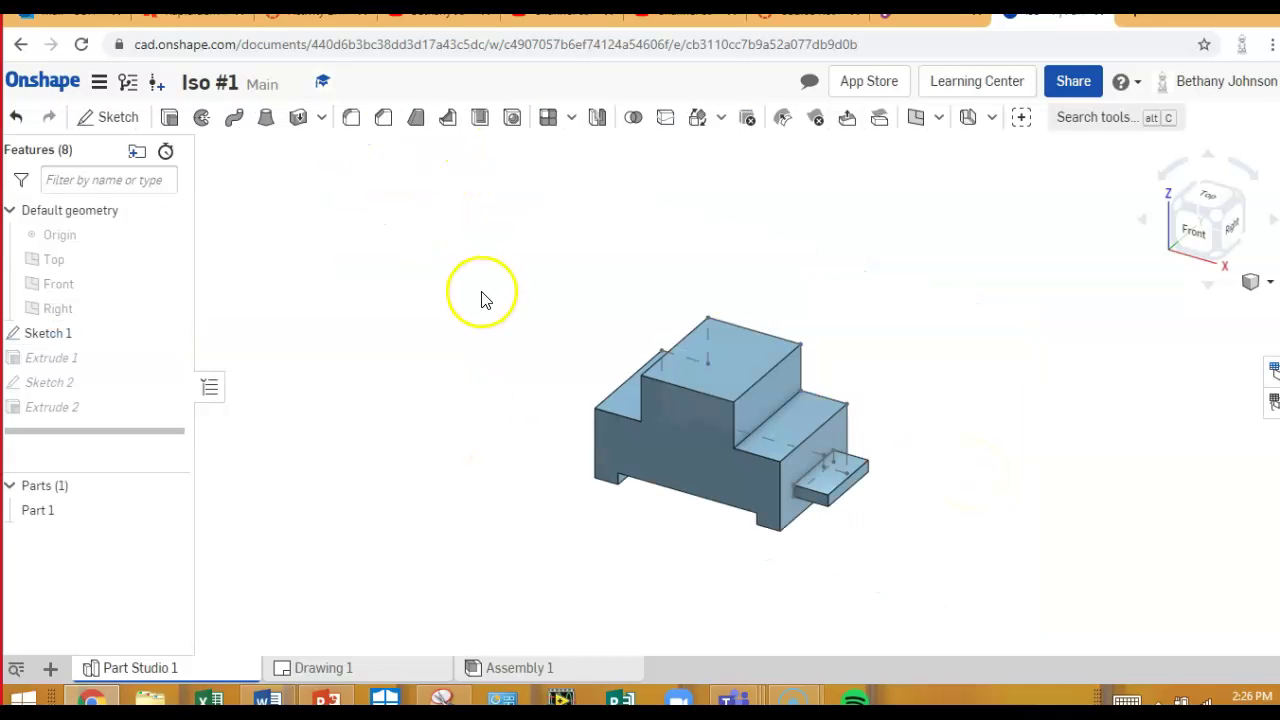
- Update Drawing 1 from the restored part, then select and deselect the front view
left_click(395, 677)
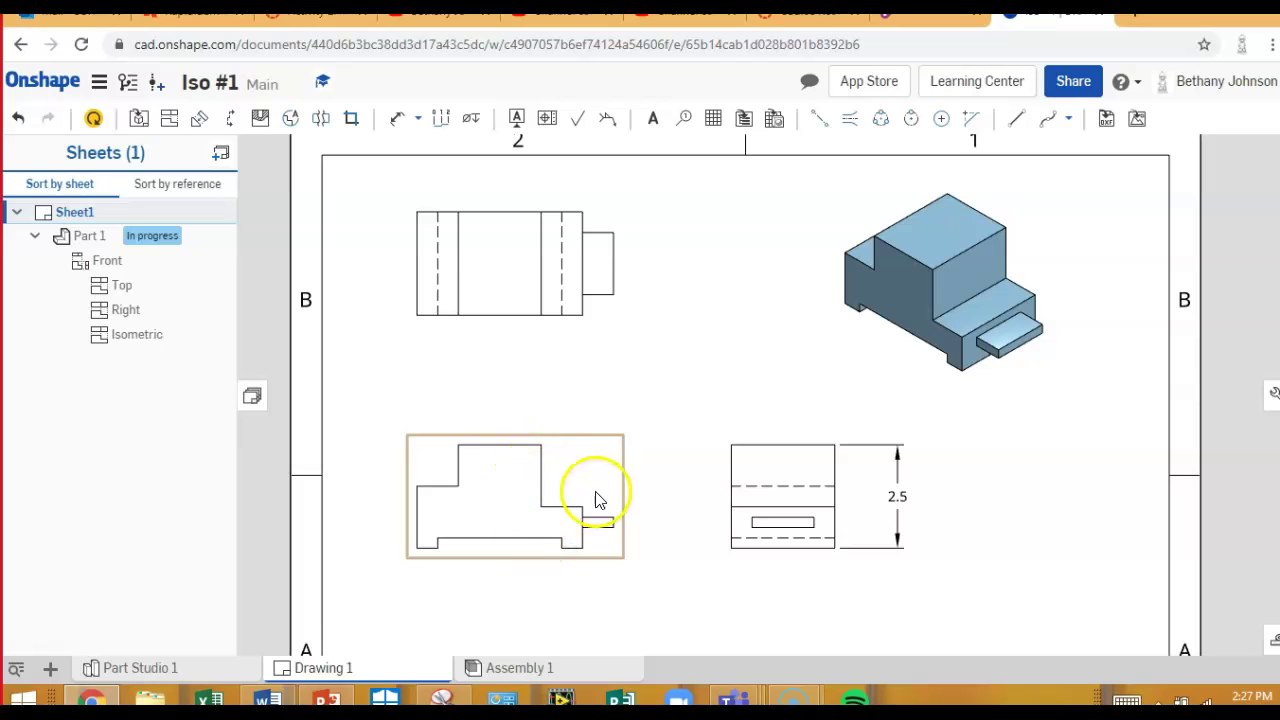
left_click(97, 118)
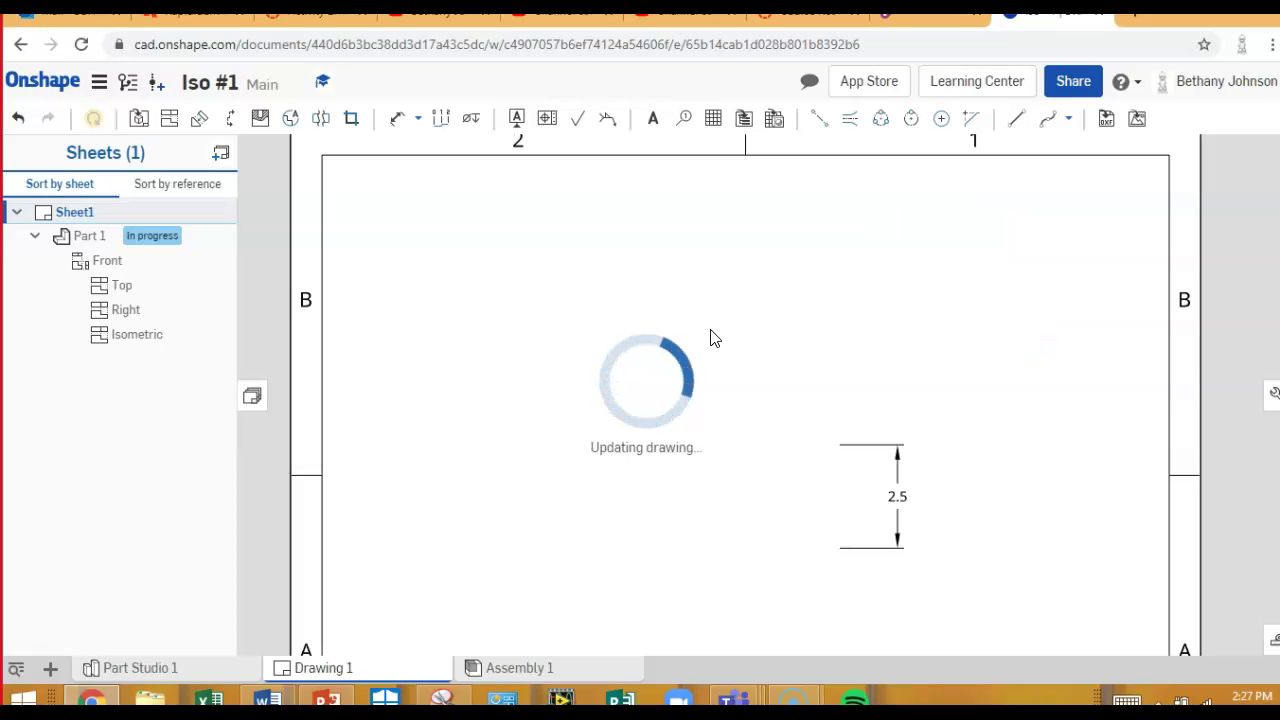
left_click(560, 522)
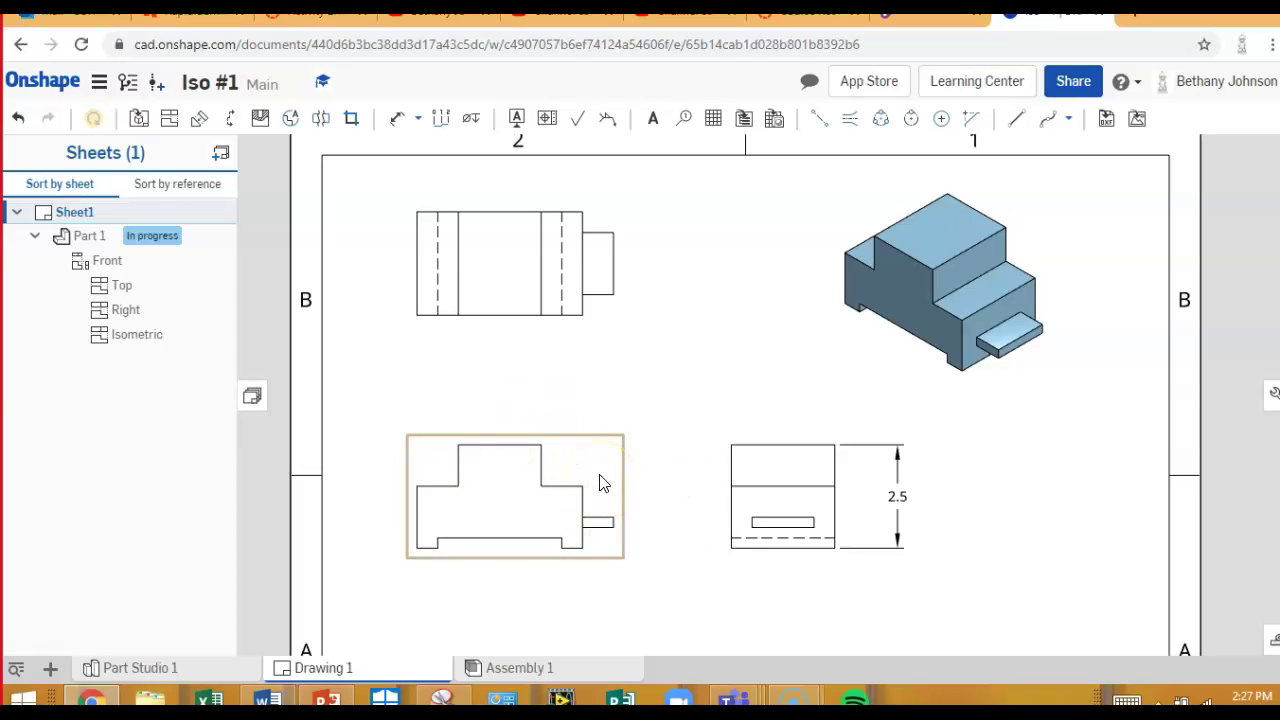
left_click(551, 514)
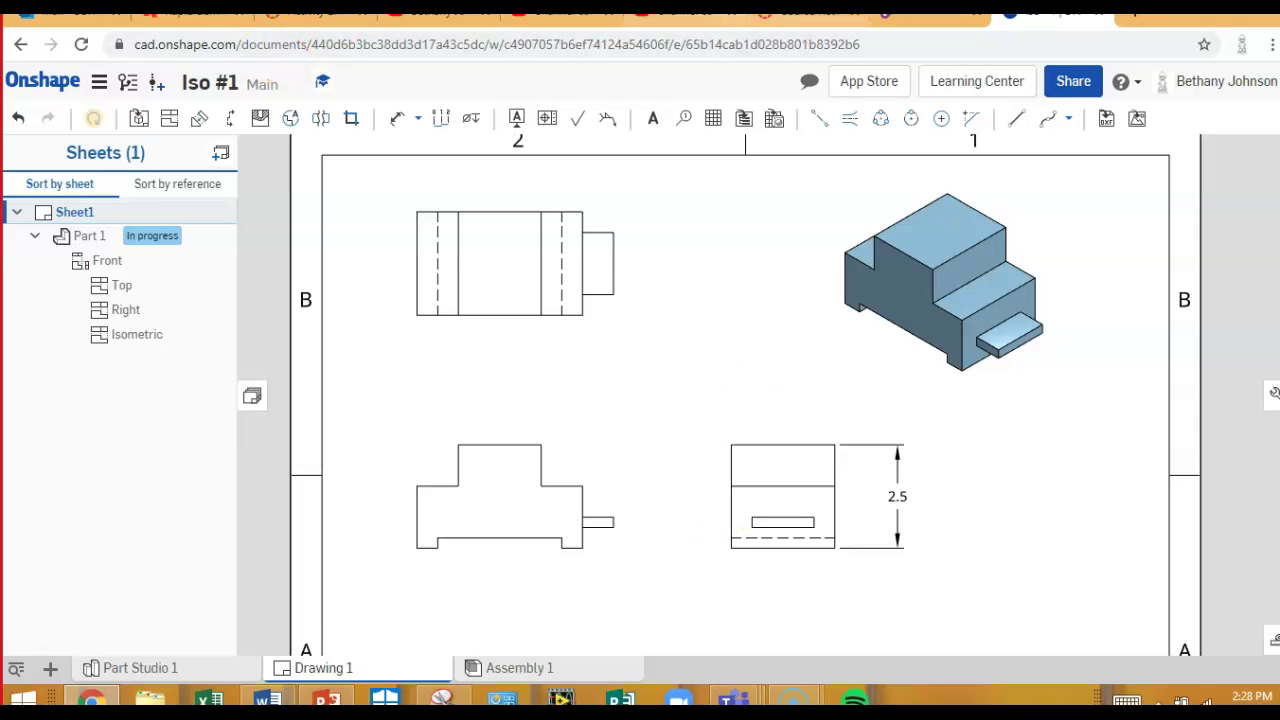
- In the Canvas course, open Assignments and choose Activity 3.4 Linear Dimensions under Unit 3
left_click(790, 14)
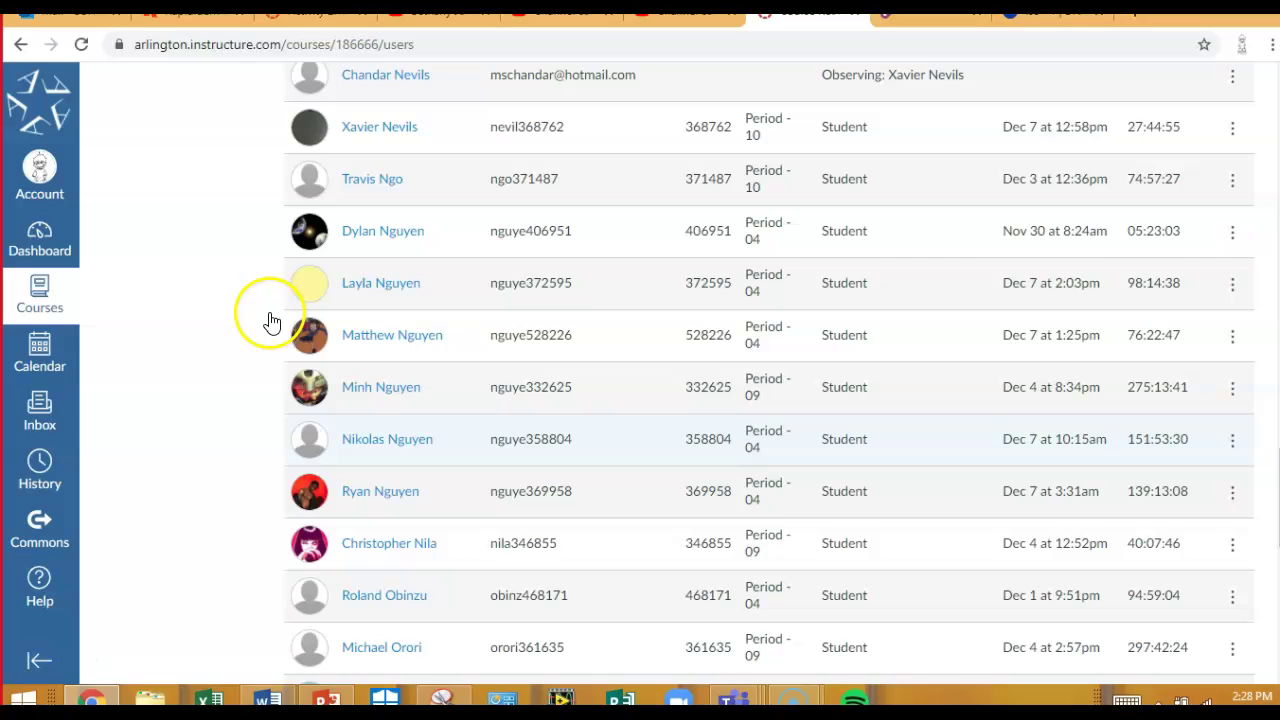
scroll(160, 443, "up", 20)
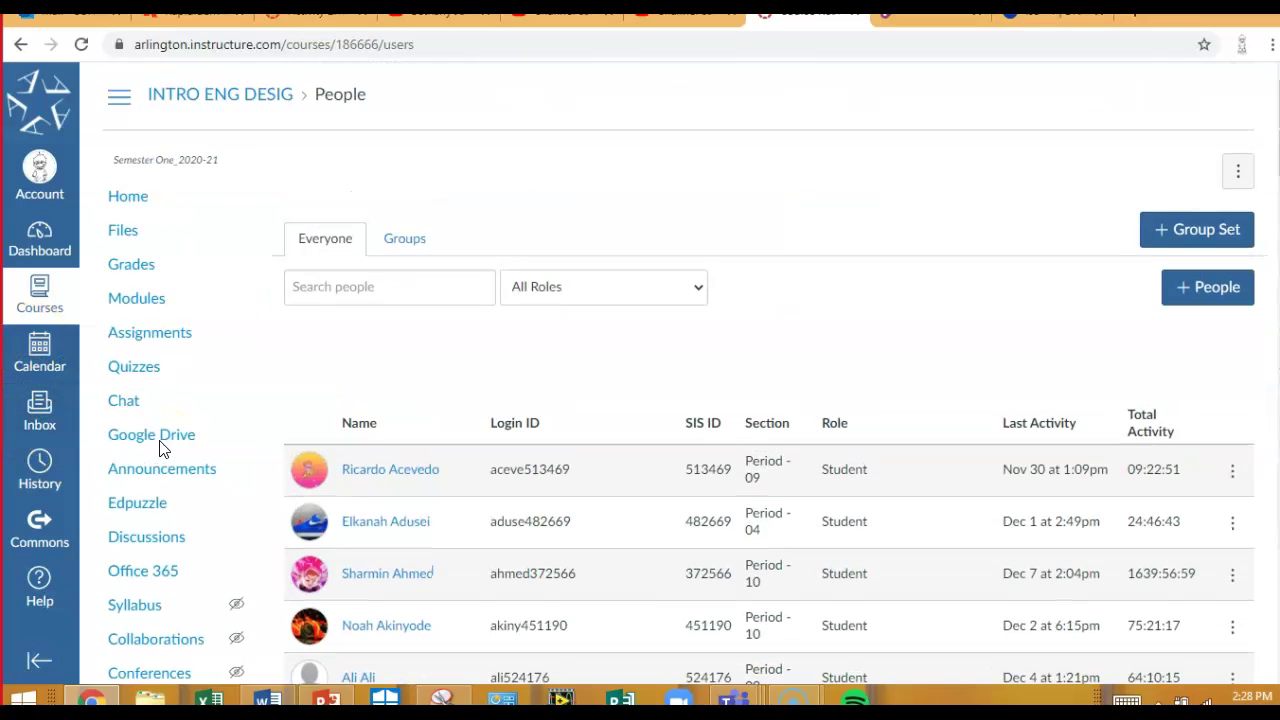
left_click(172, 338)
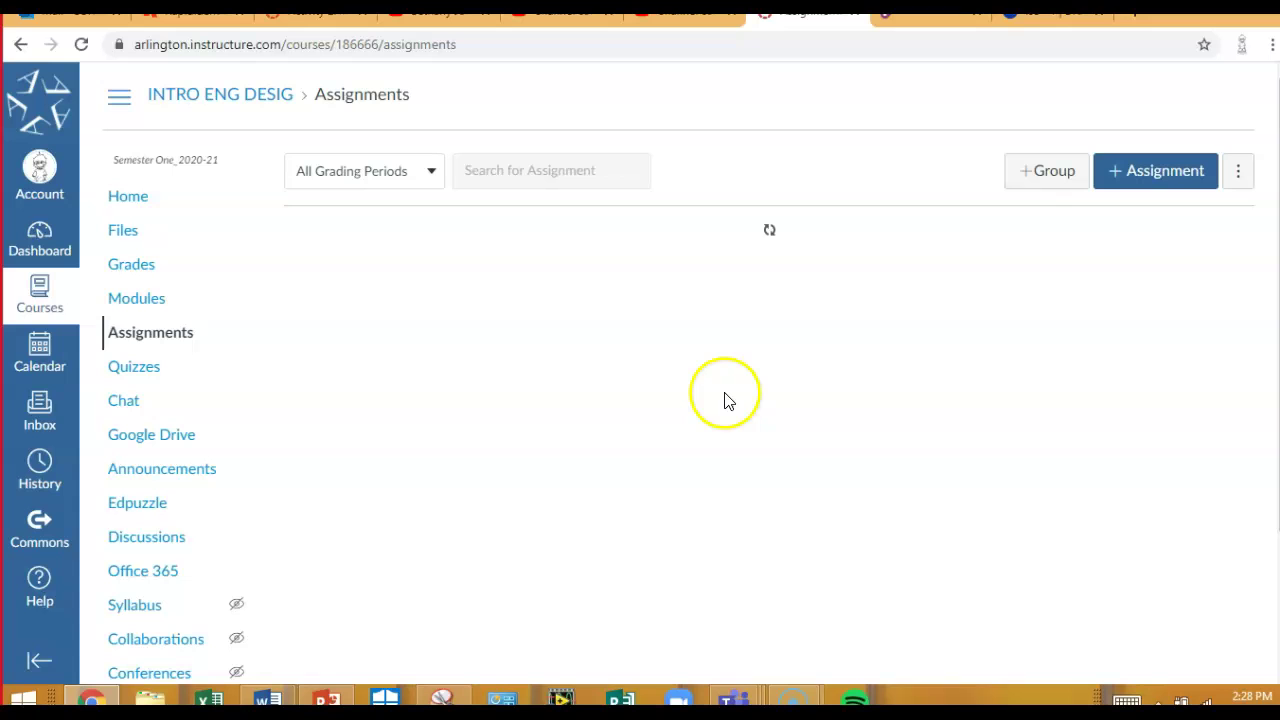
scroll(727, 445, "down", 20)
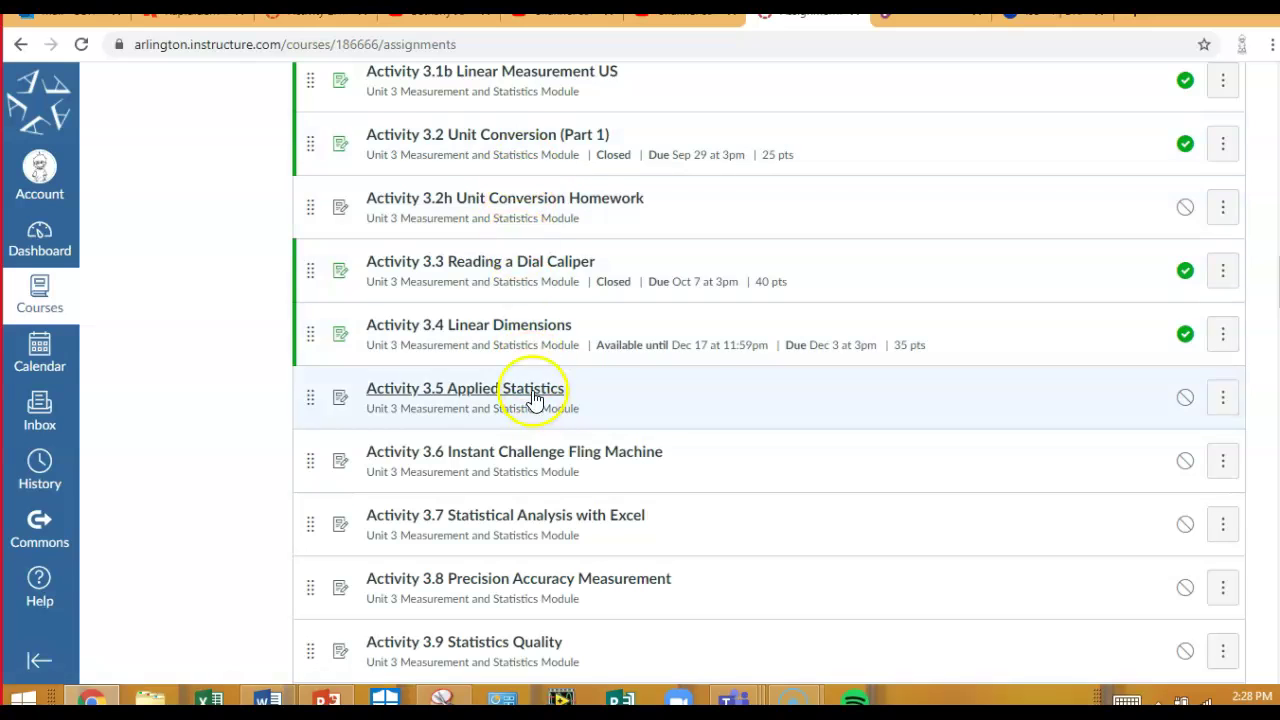
left_click(541, 330)
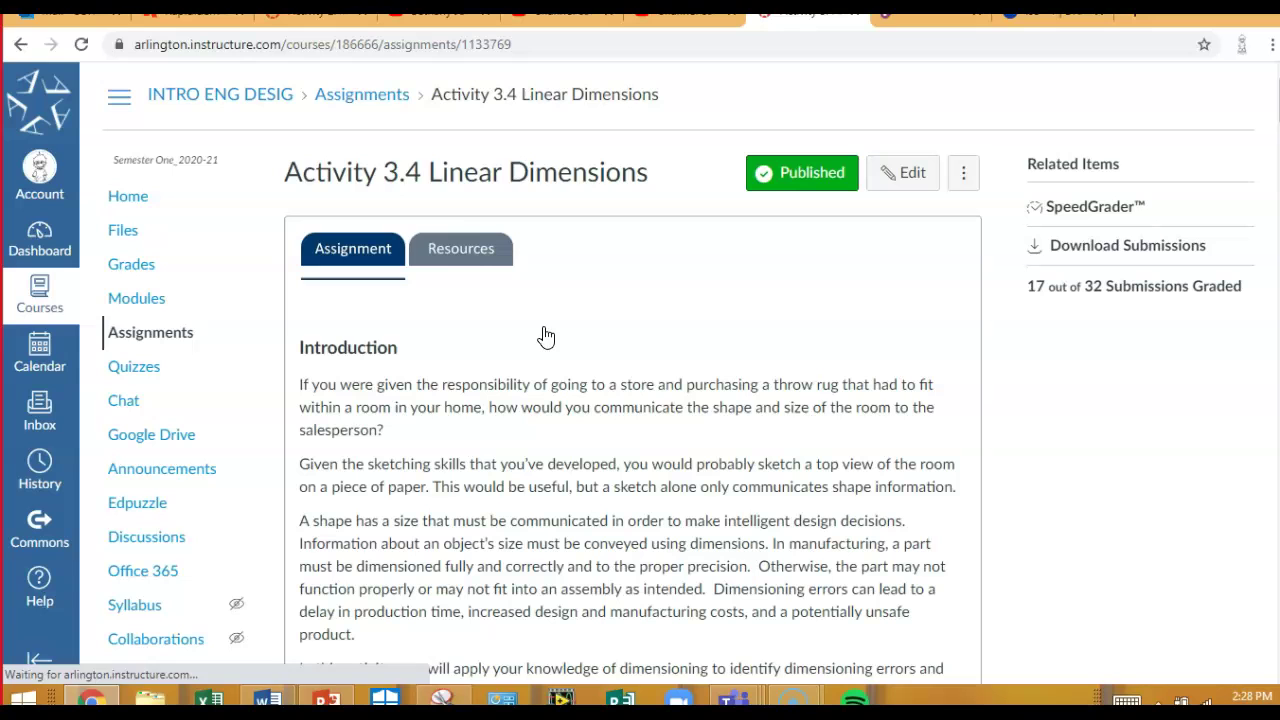
- Open the Resources page and scroll to the IntroDimensioning presentation and Parts 1–3 activity links
left_click(457, 247)
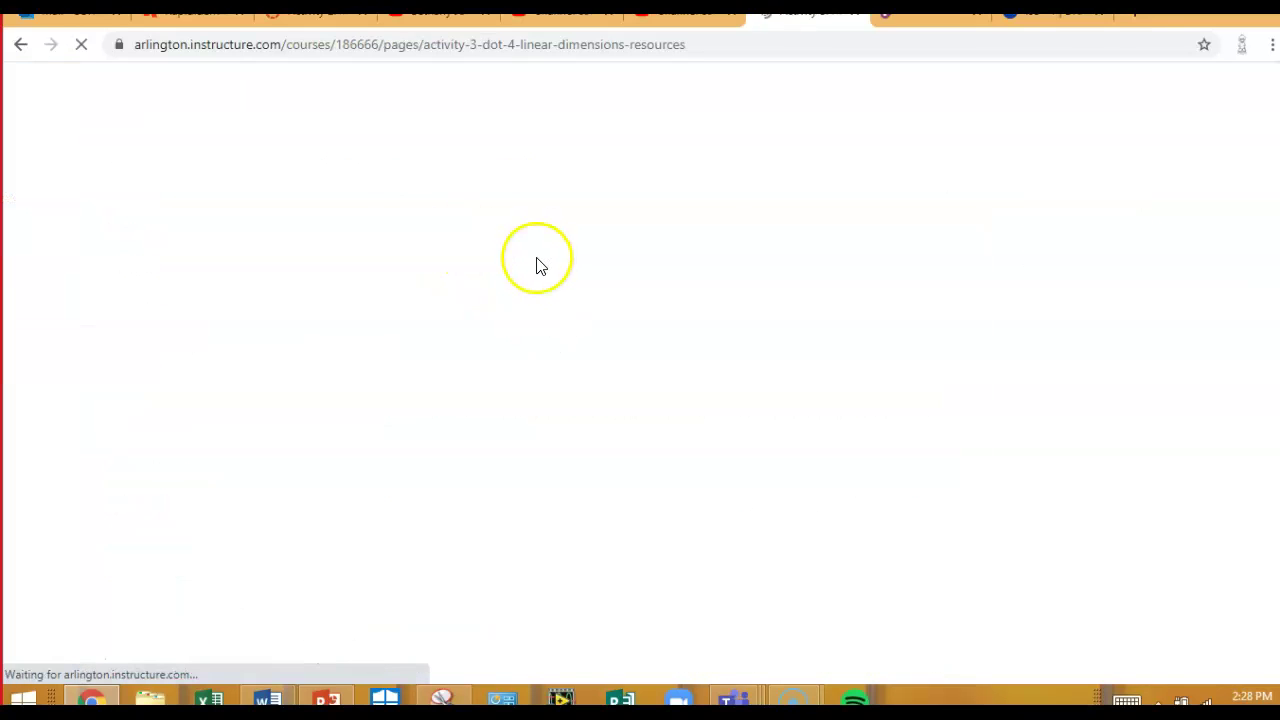
scroll(737, 366, "down", 2)
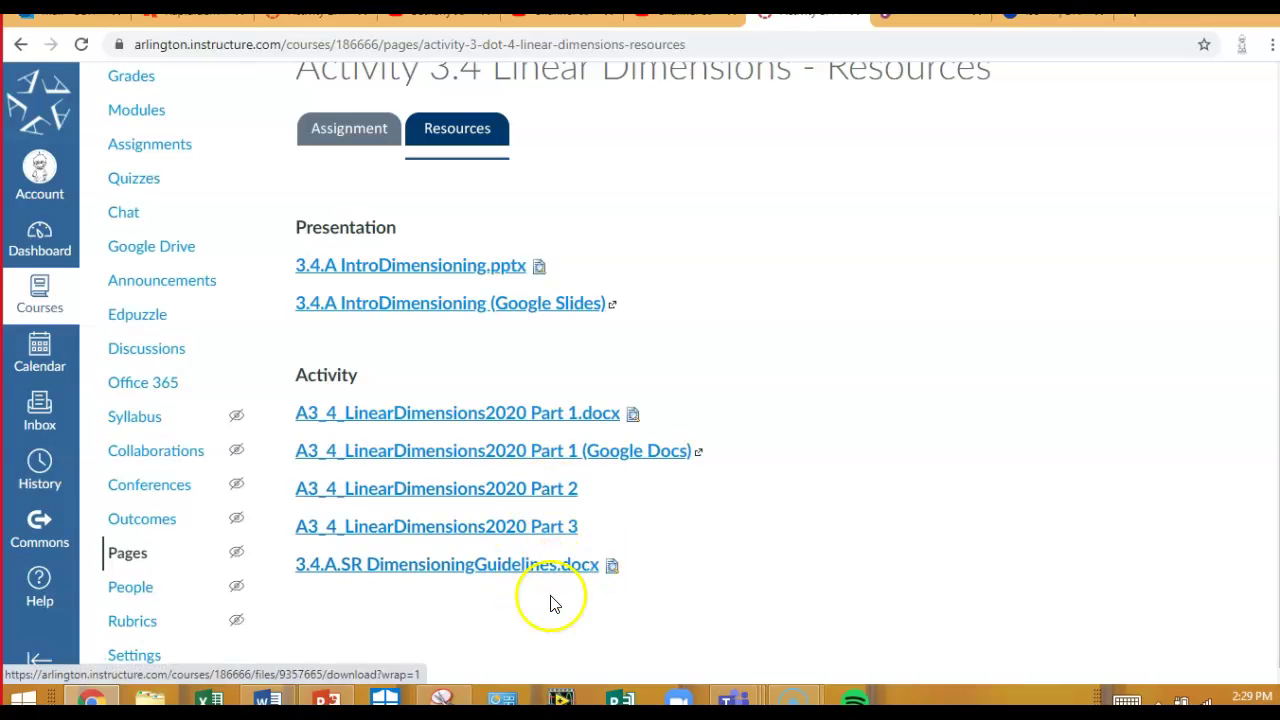
- Open the A3_4_LinearDimensions2020 Part 3 assignment and bring the Screencast-O-Matic window forward
left_click(520, 530)
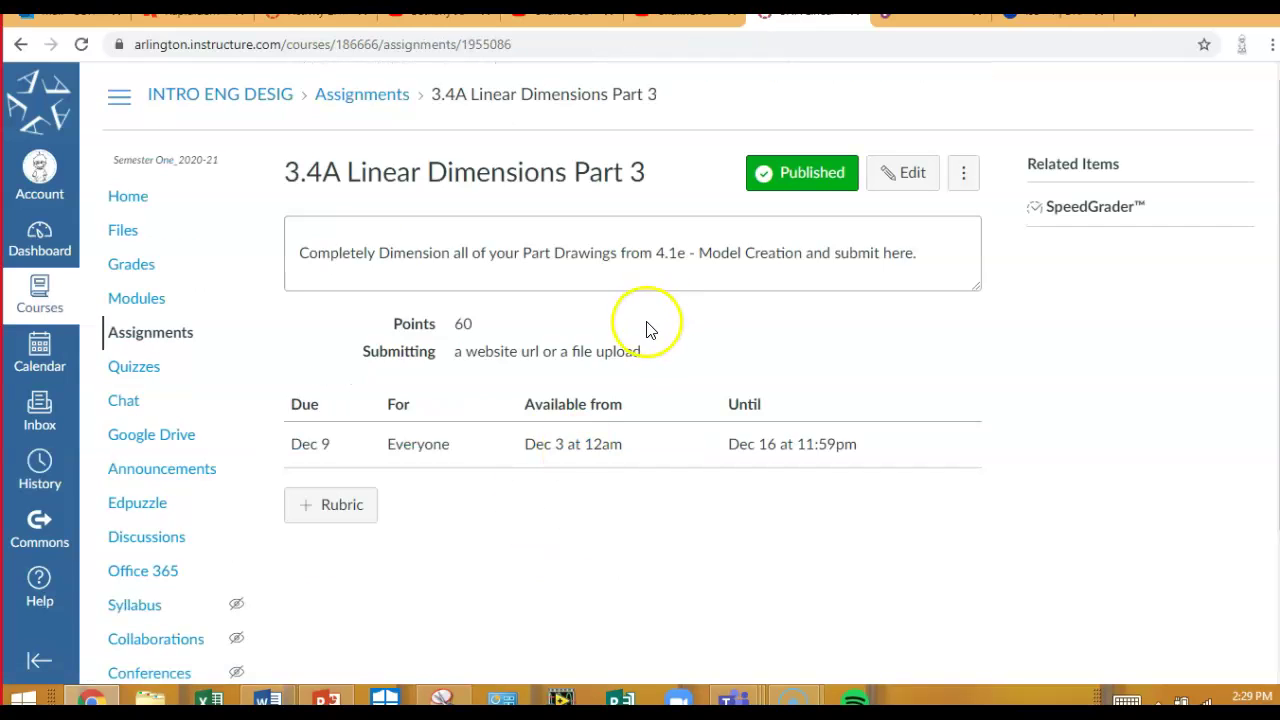
scroll(647, 350, "down", 2)
scroll(647, 350, "up", 2)
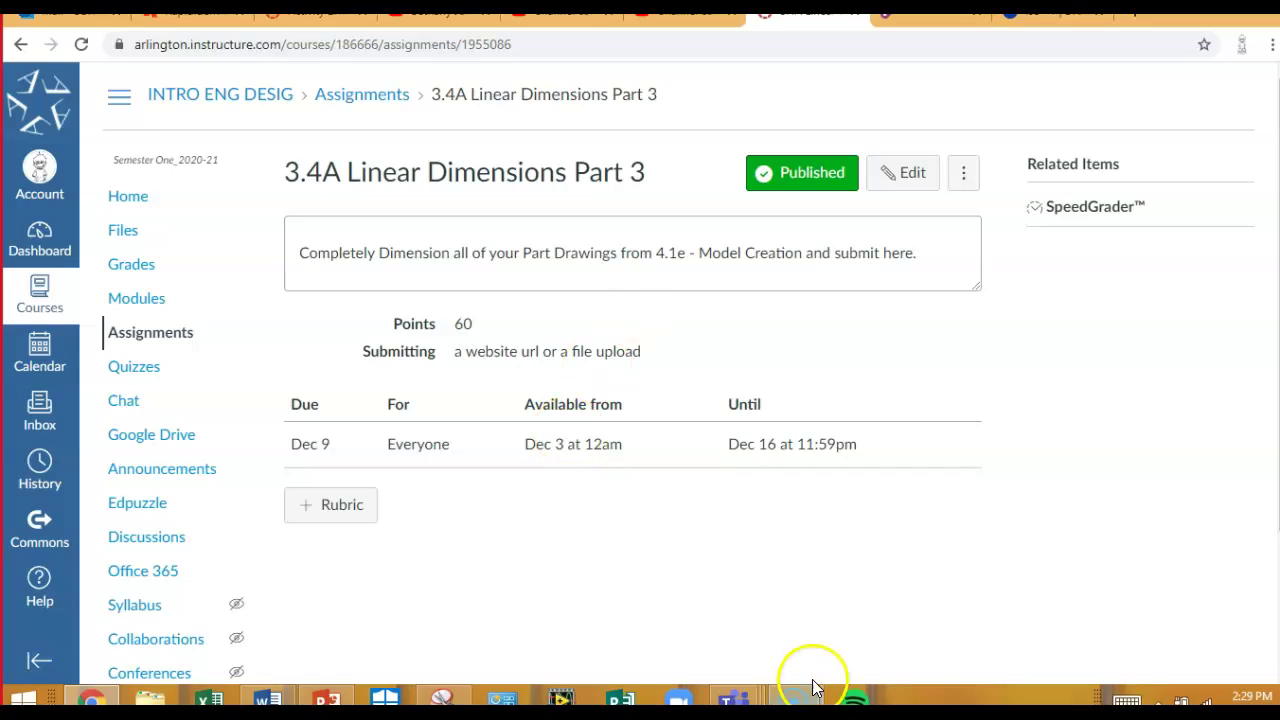
mouse_move(800, 700)
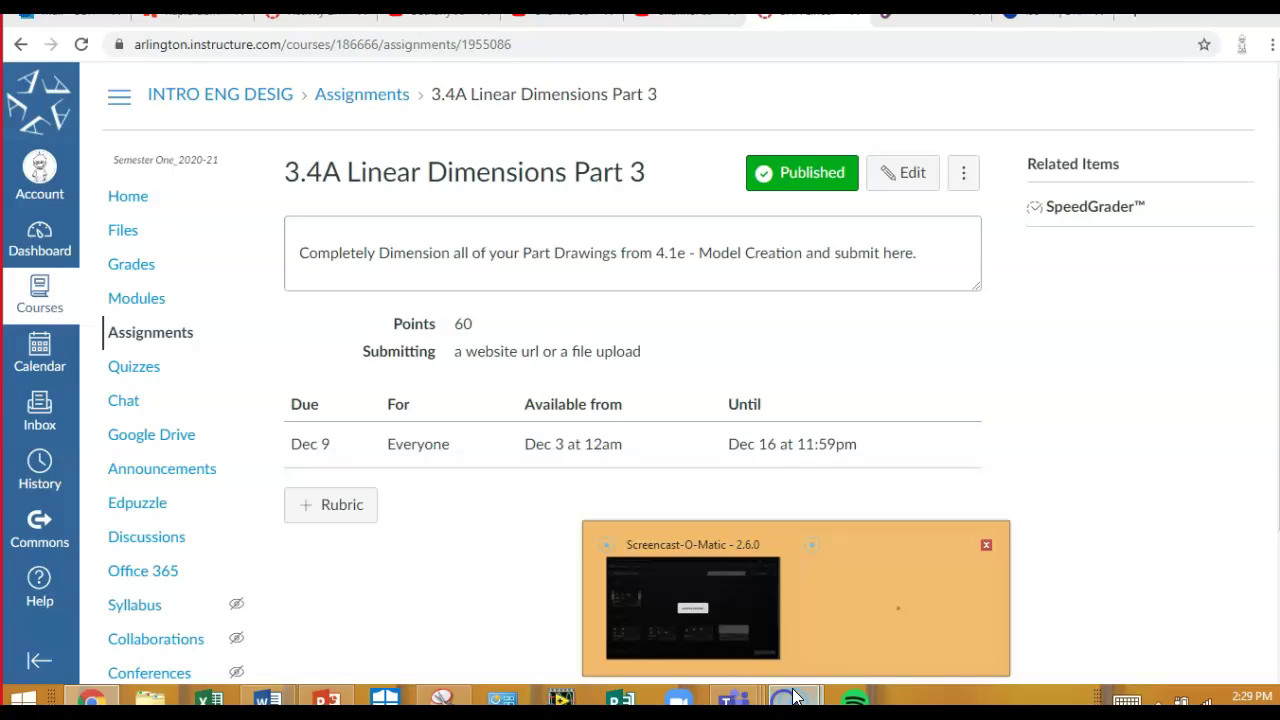
left_click(742, 631)
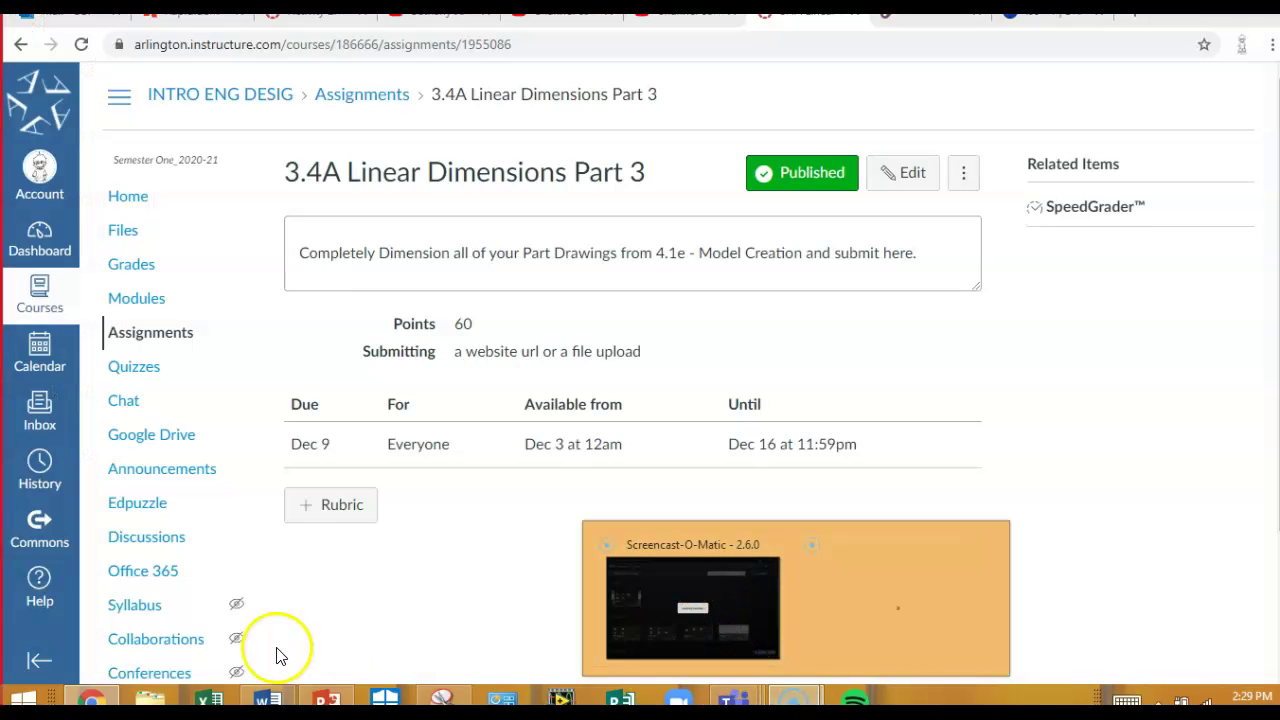